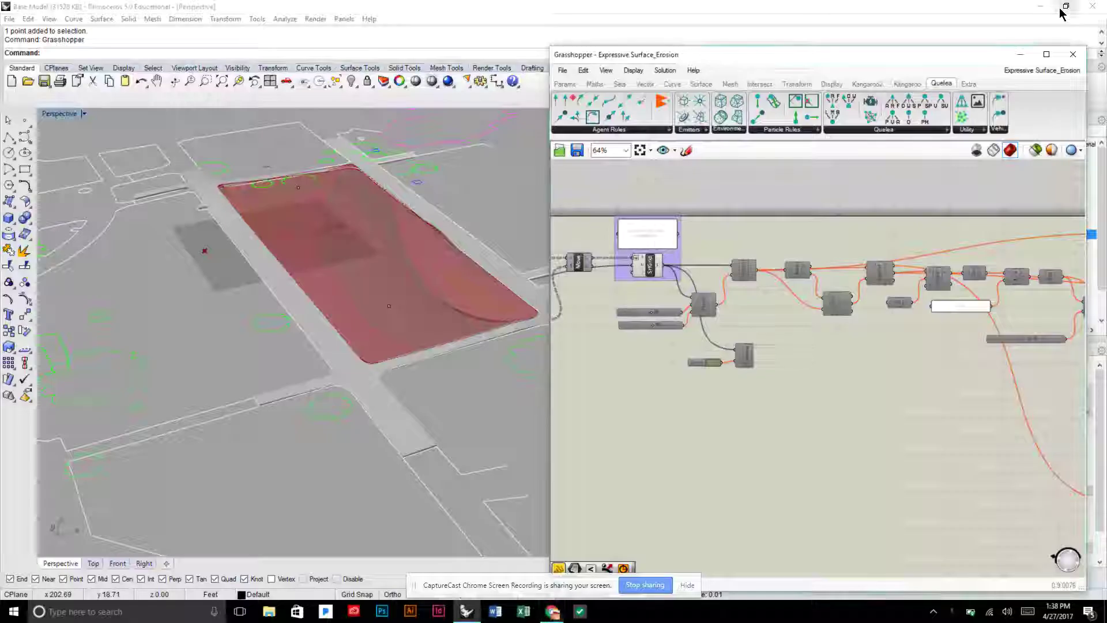
- Enable the disabled Swatch and Custom Preview components connected to the tapered landform surface
right_click_drag(950, 300, 551, 292)
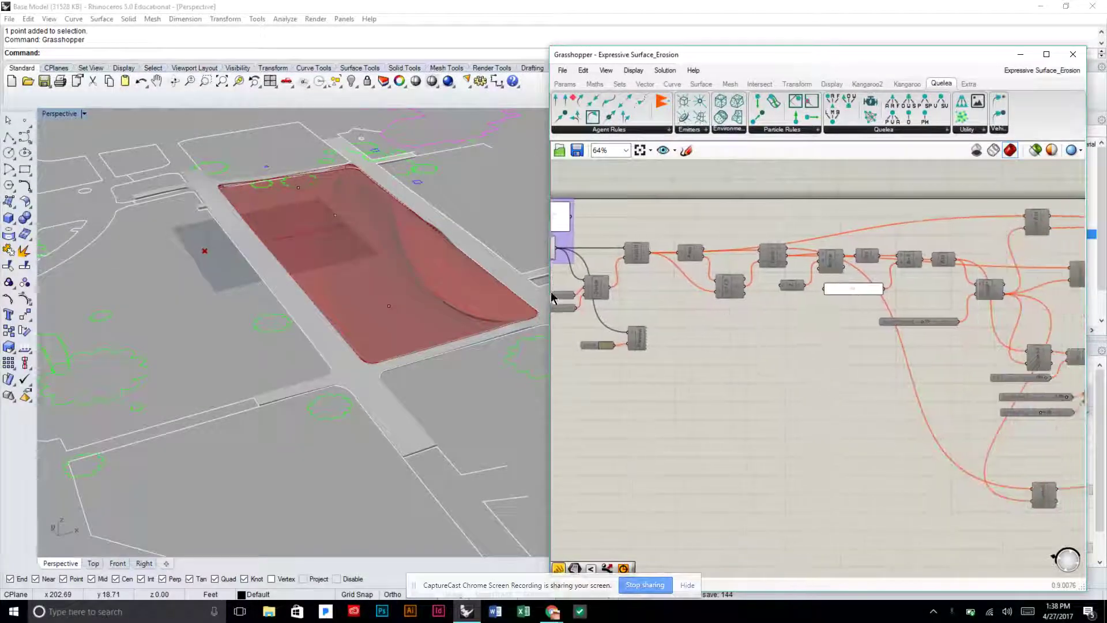
scroll(637, 291, "up", 2)
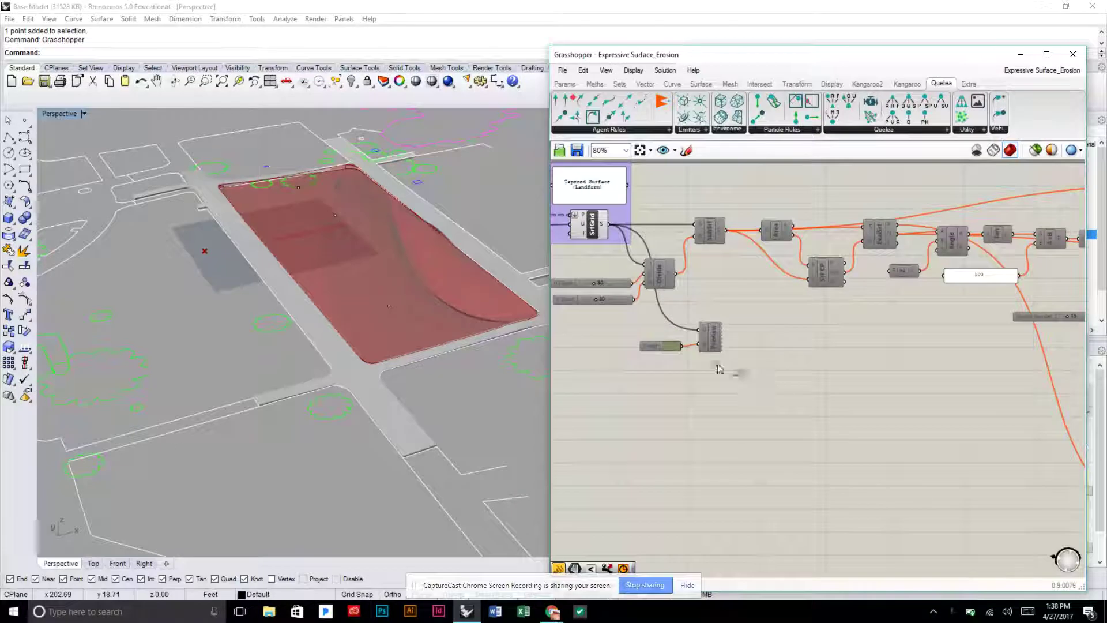
left_click_drag(746, 378, 645, 330)
middle_click(645, 330)
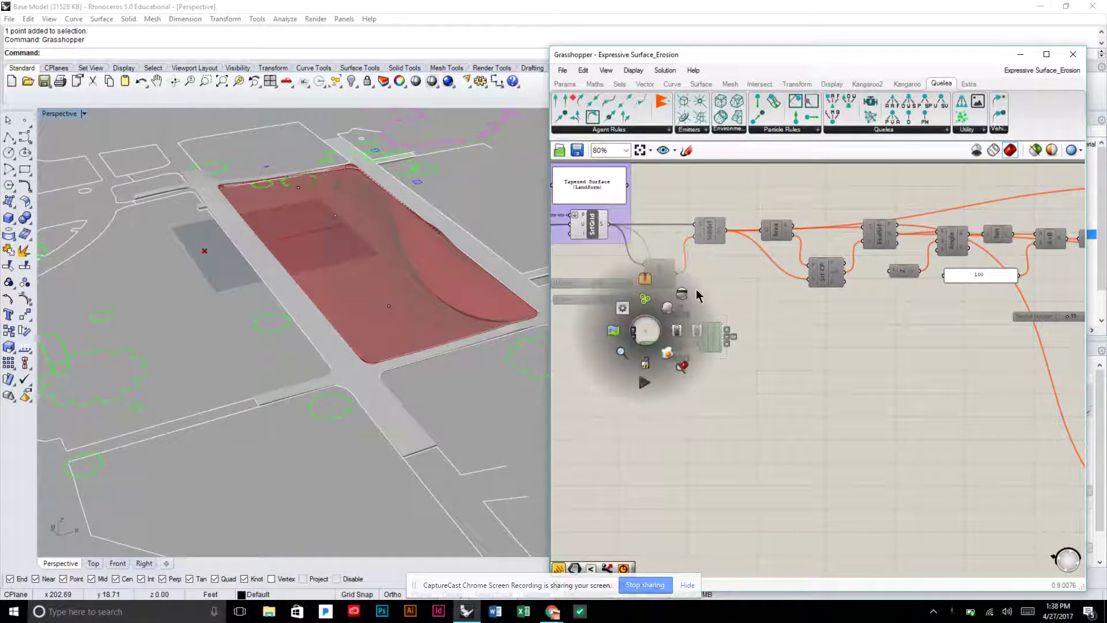
left_click(669, 309)
- Turn on the viewport preview of the Custom Preview component for the landform surface
right_click_drag(717, 329, 806, 317)
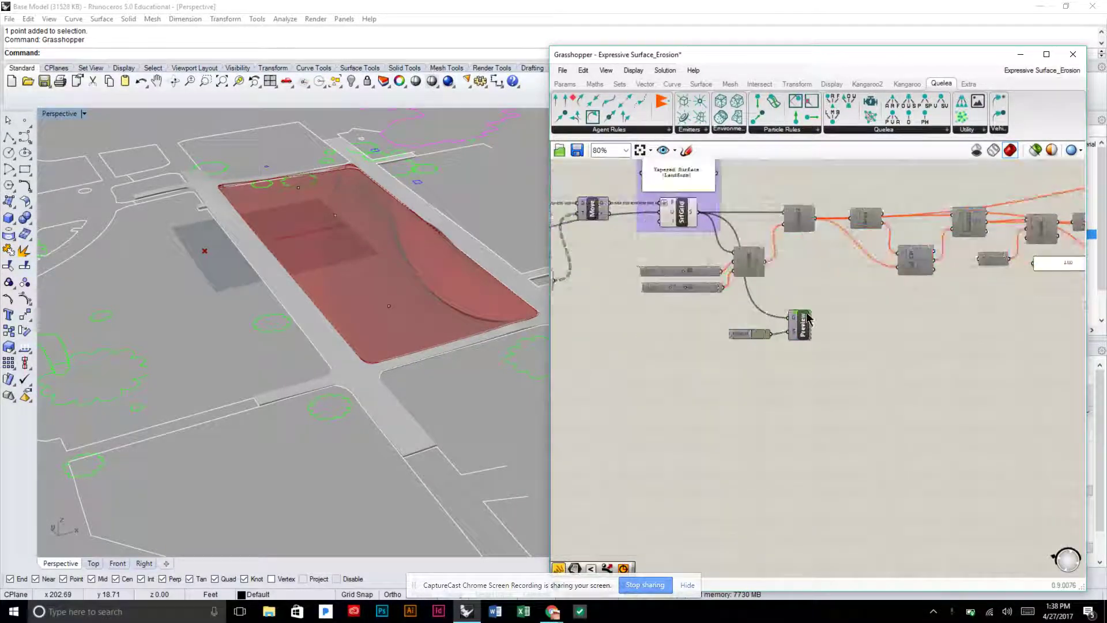
left_click(807, 320)
middle_click(807, 329)
left_click(830, 310)
left_click(869, 296)
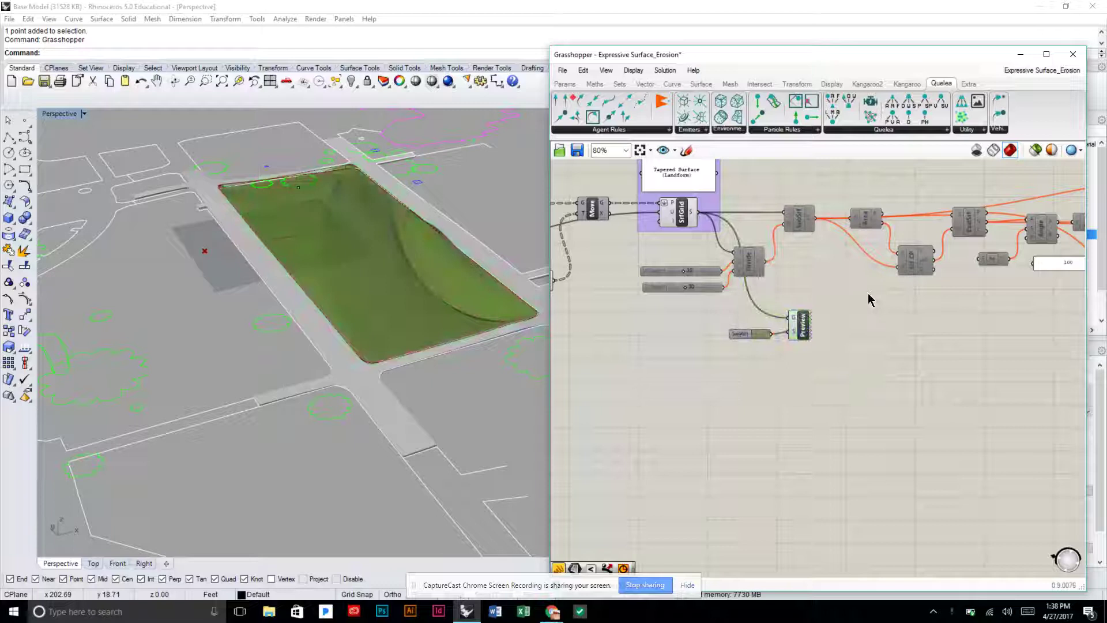
- Turn off the viewport preview of the SrfGrid component so only the swatch-coloured landform is displayed
left_click(686, 221)
middle_click(686, 218)
left_click(728, 184)
left_click(800, 244)
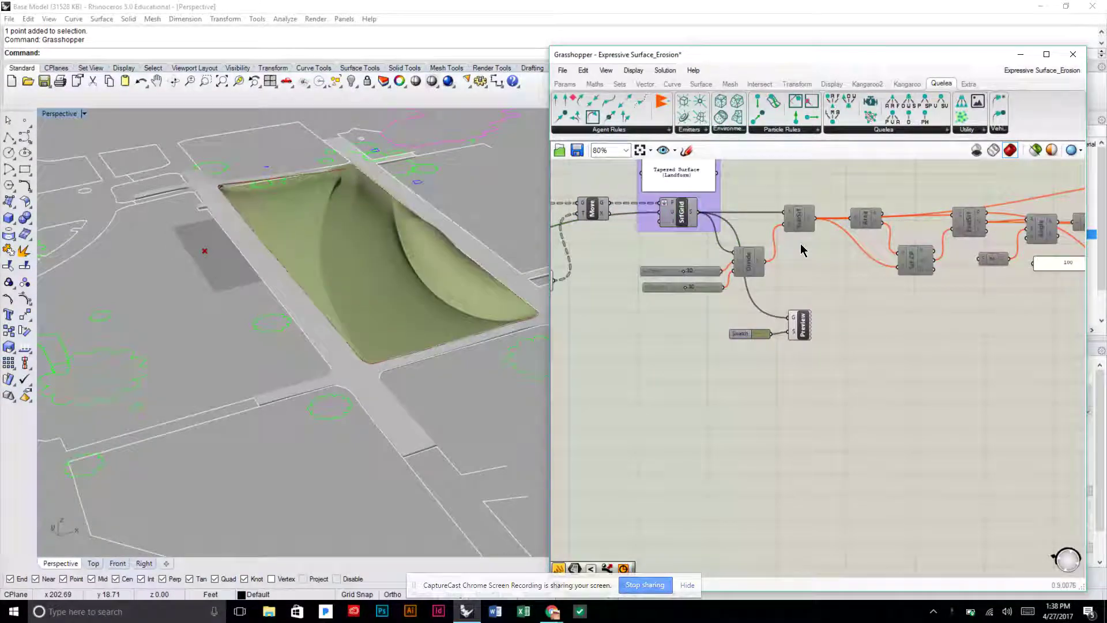
- Enable the U Count and V Count sliders together with the Divide and SubSrf components that follow SrfGrid
right_click_drag(802, 249, 736, 273)
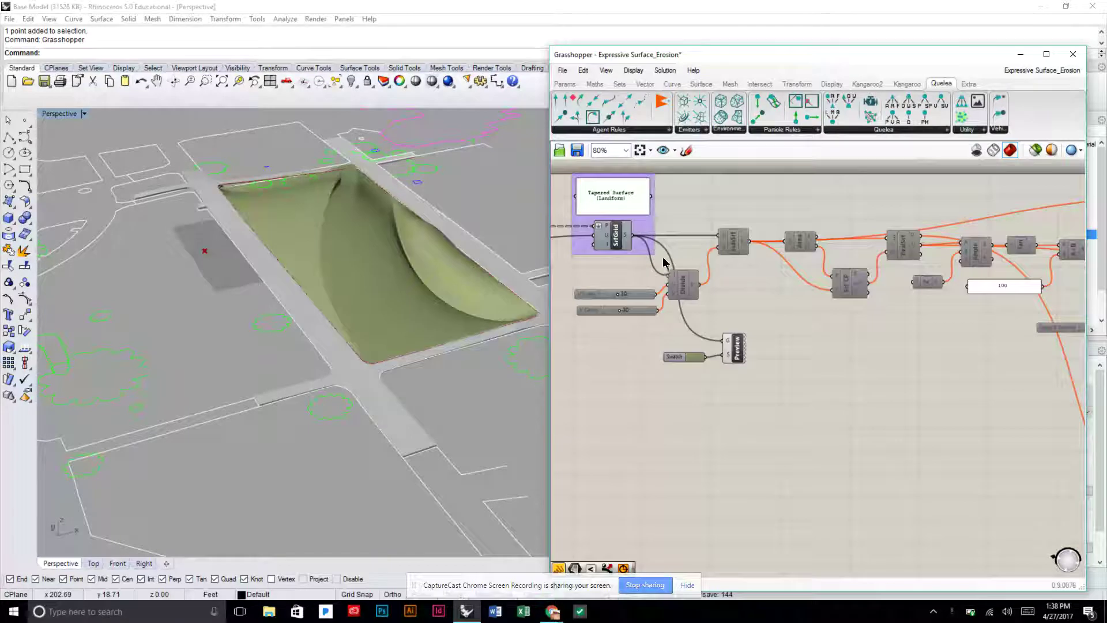
scroll(666, 278, "up", 4)
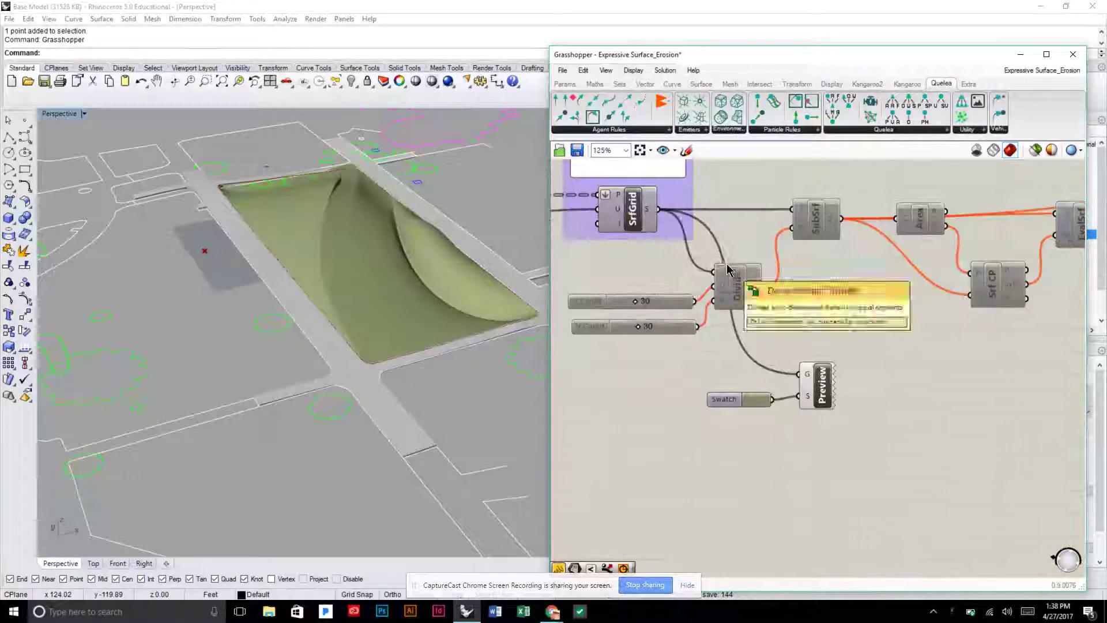
right_click_drag(463, 222, 439, 232)
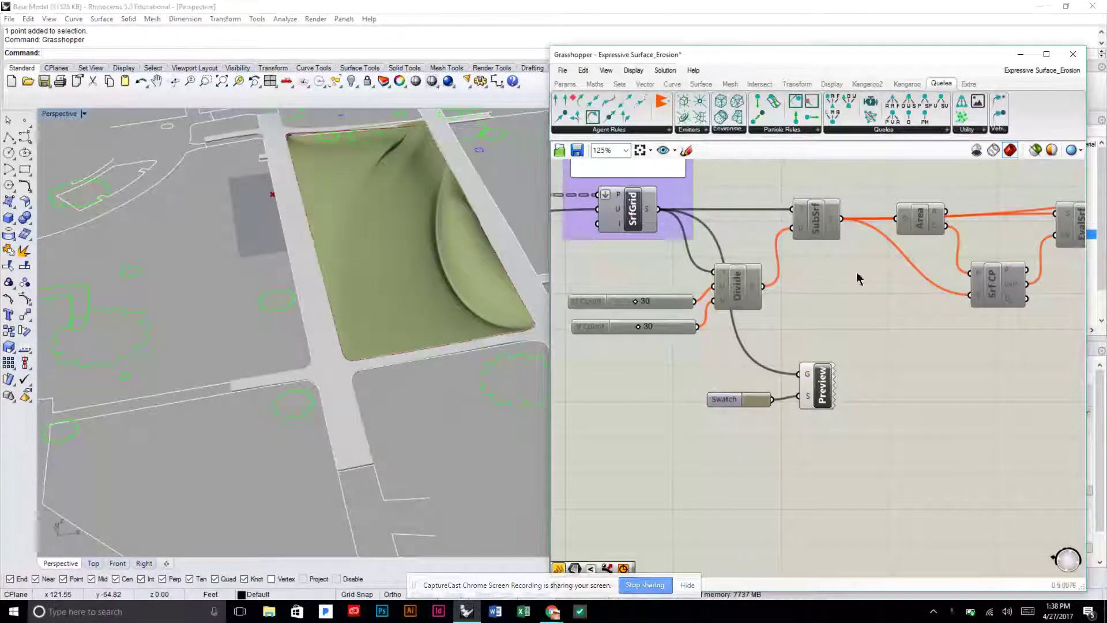
mouse_move(860, 280)
right_mouse_down()
mouse_move(776, 299)
mouse_move(859, 297)
right_mouse_up()
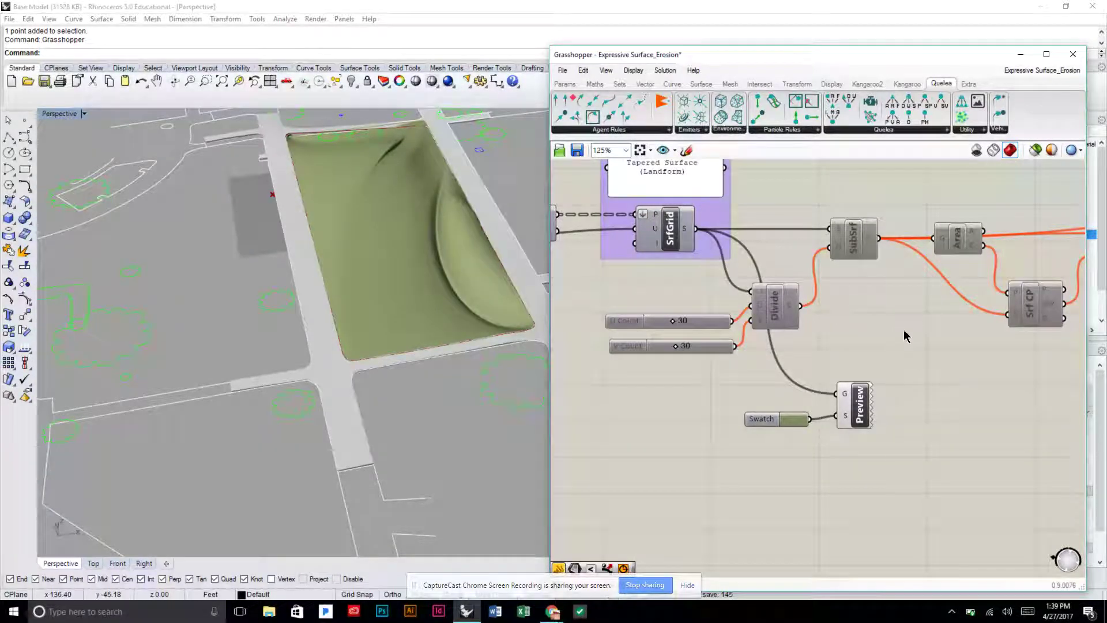
right_click_drag(904, 330, 881, 333)
left_click_drag(867, 353, 693, 218)
middle_click(693, 219)
left_click(726, 218)
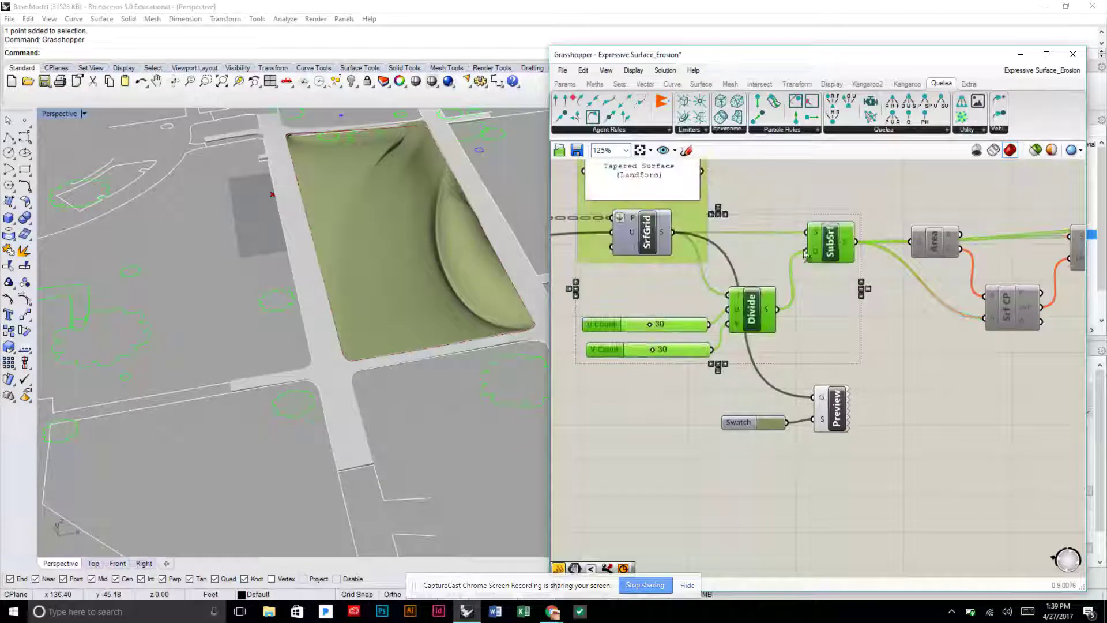
left_click(840, 288)
- Turn on the preview of the SubSrf component and inspect the subdivided cells across the landform
left_click(835, 252)
middle_click(835, 252)
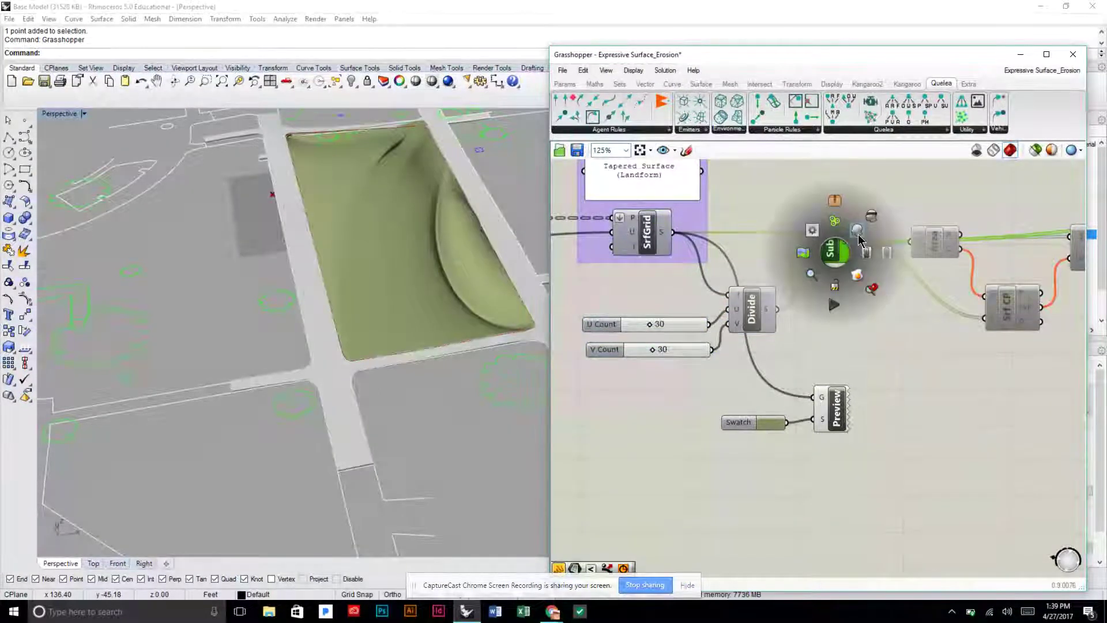
left_click(857, 231)
left_click(853, 324)
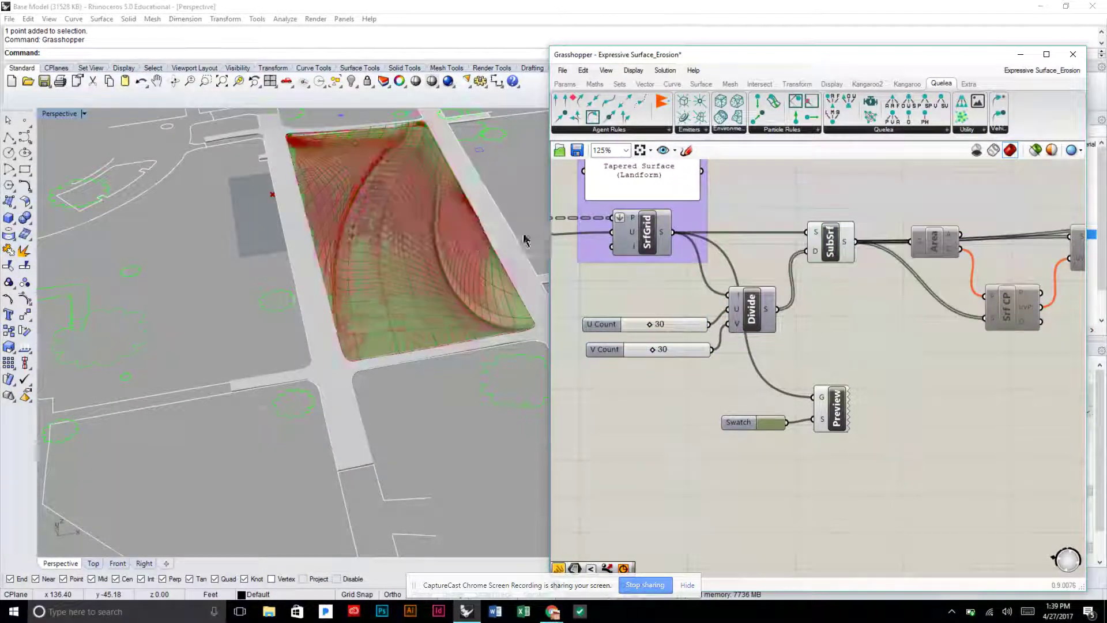
right_click_drag(447, 179, 474, 255)
right_click_drag(413, 213, 408, 413, "shift")
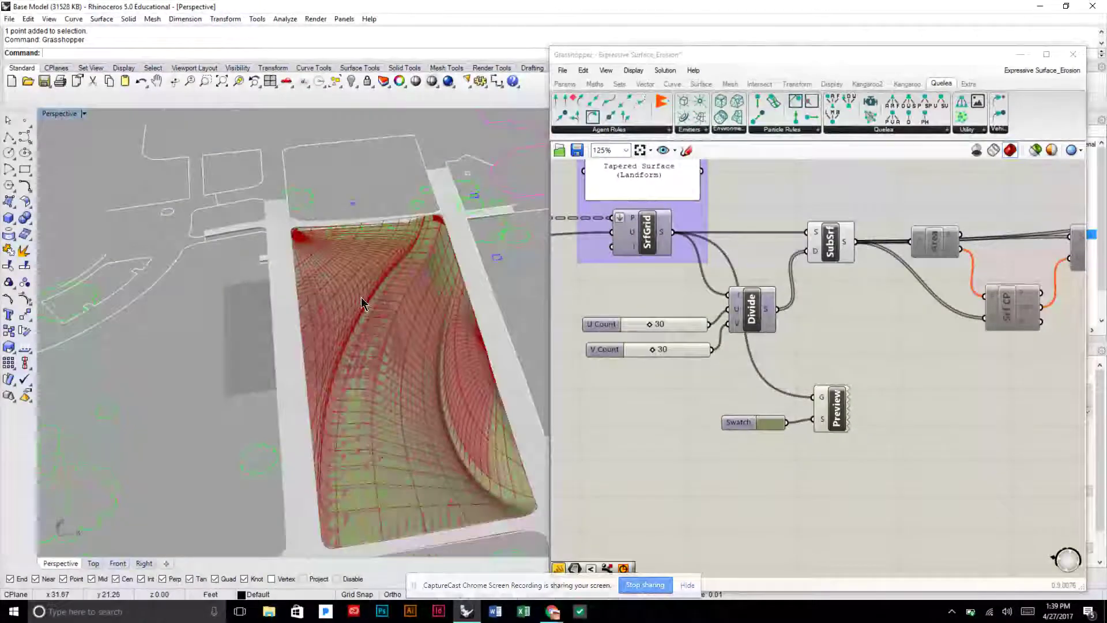
right_click_drag(363, 301, 364, 364)
right_click_drag(424, 452, 416, 383)
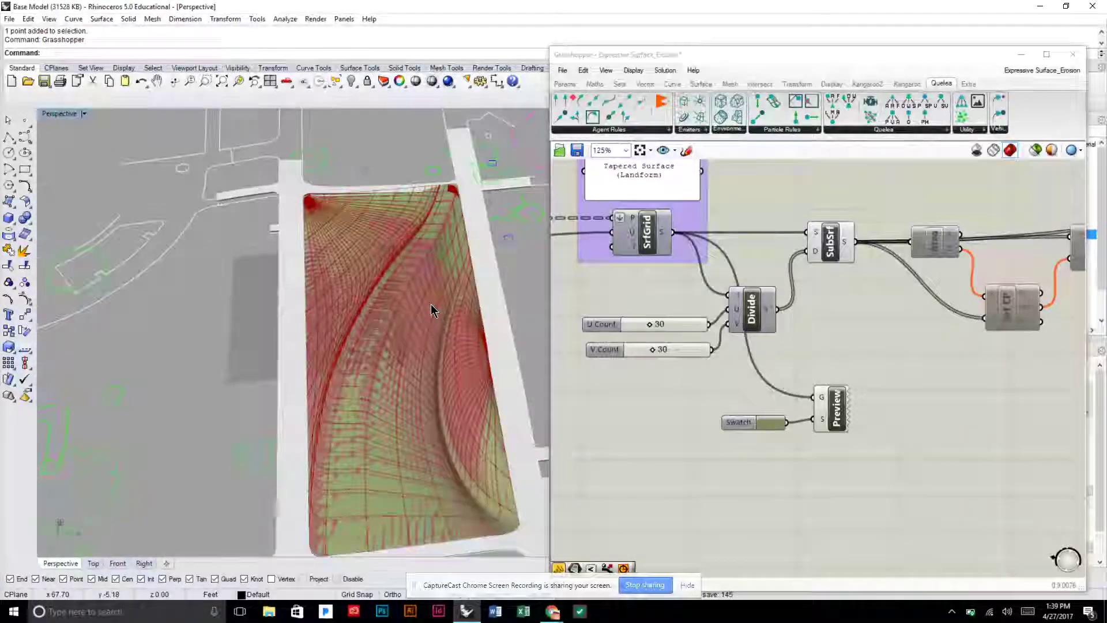
- Move SubSrf slightly upward and line up the U Count and V Count sliders beside the Divide component's inputs
right_click_drag(711, 318, 760, 335)
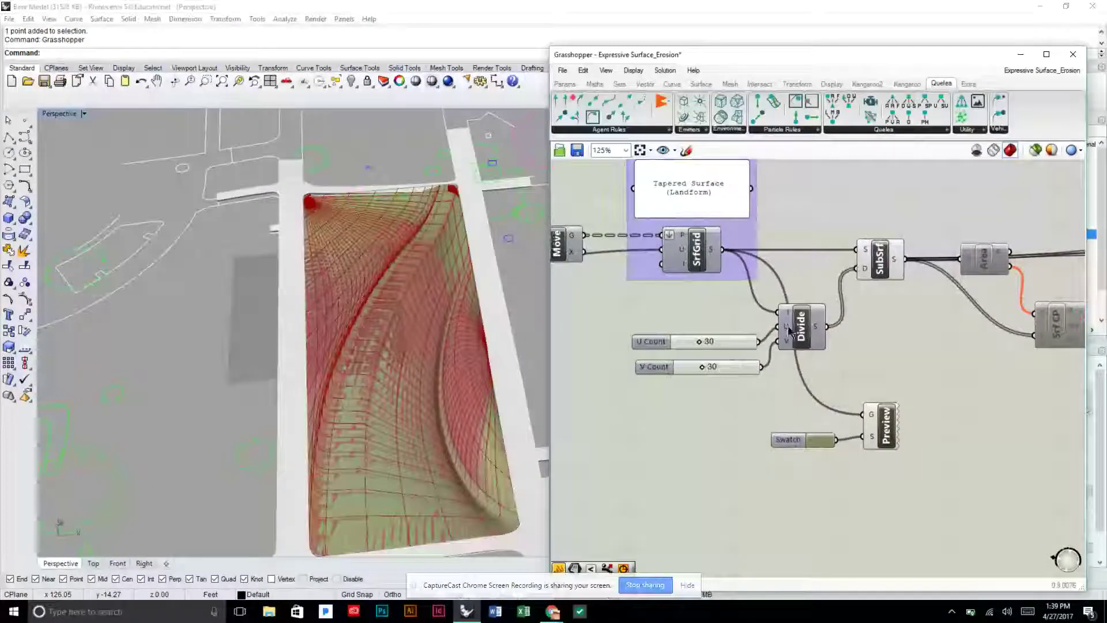
left_click(881, 268)
left_click_drag(880, 268, 881, 254)
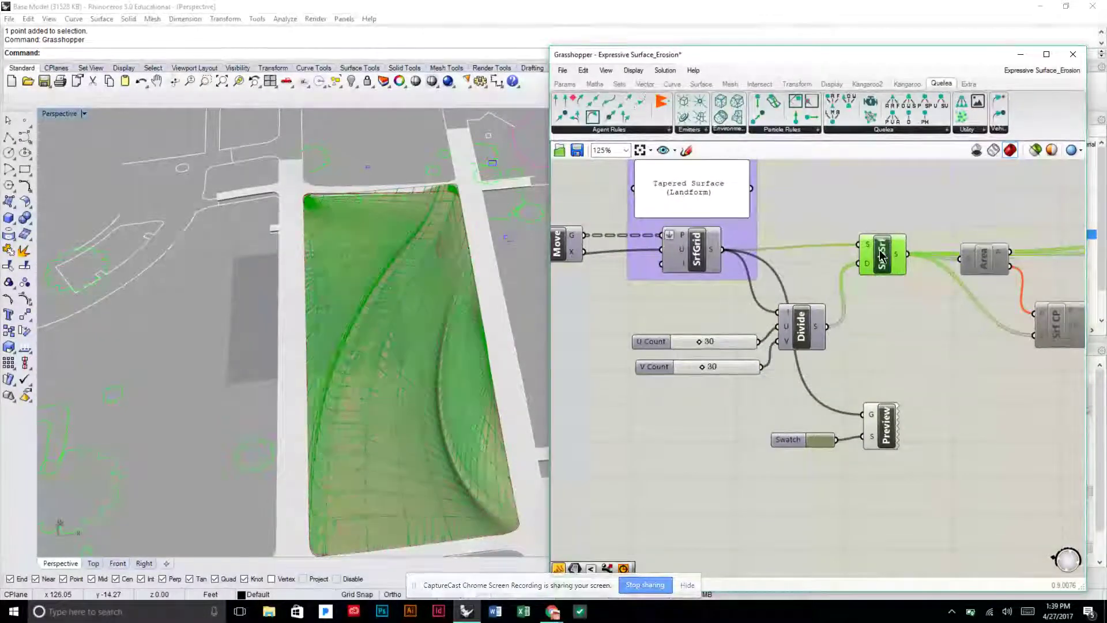
left_click(859, 310)
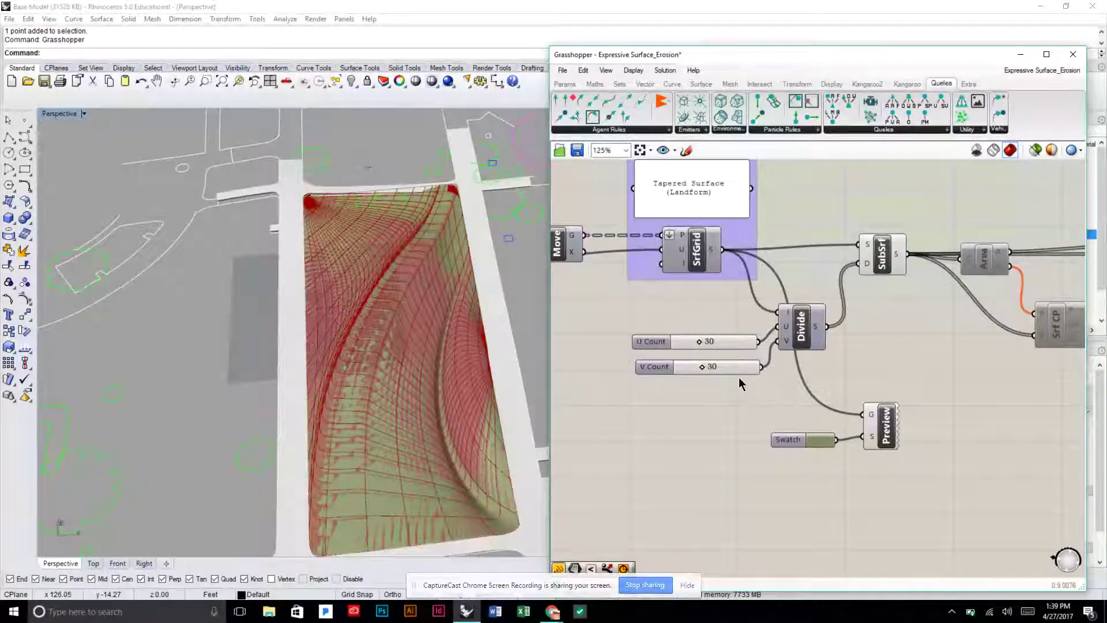
left_click_drag(758, 395, 723, 343)
left_click(720, 333)
left_click(731, 357)
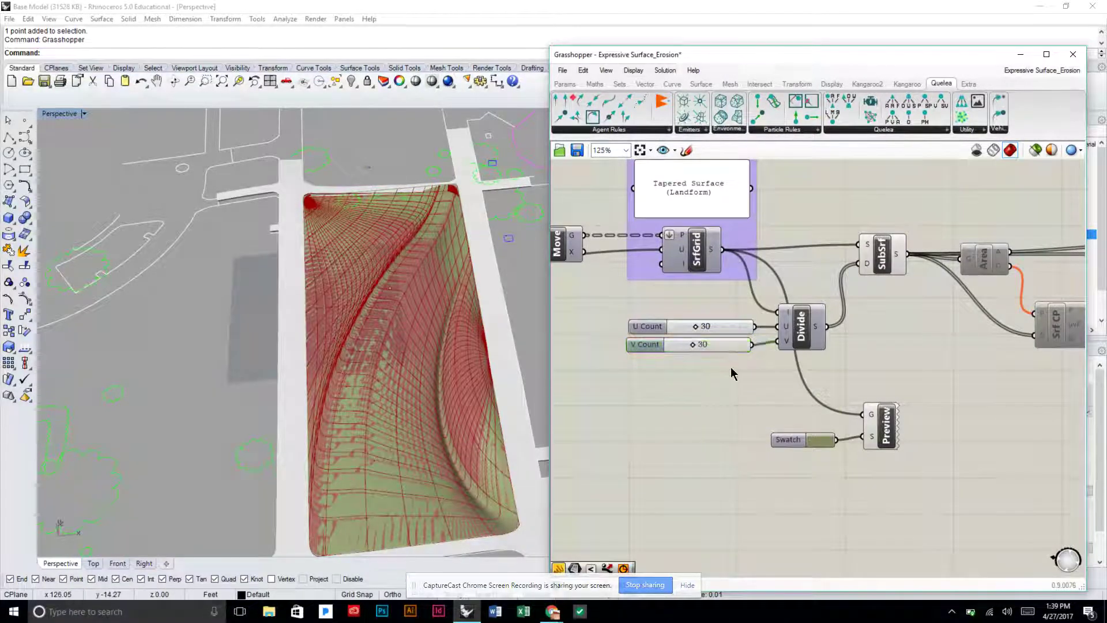
left_click(687, 585)
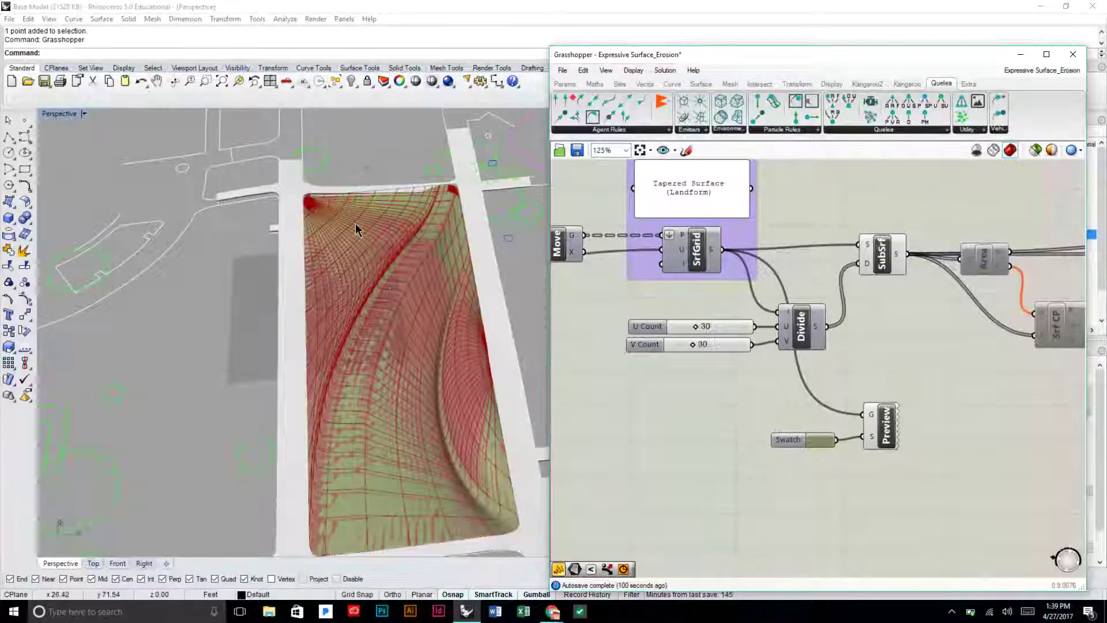
- Add a panel reading "Cell Division" and fit it beneath the V Count slider
right_click_drag(359, 213, 378, 274)
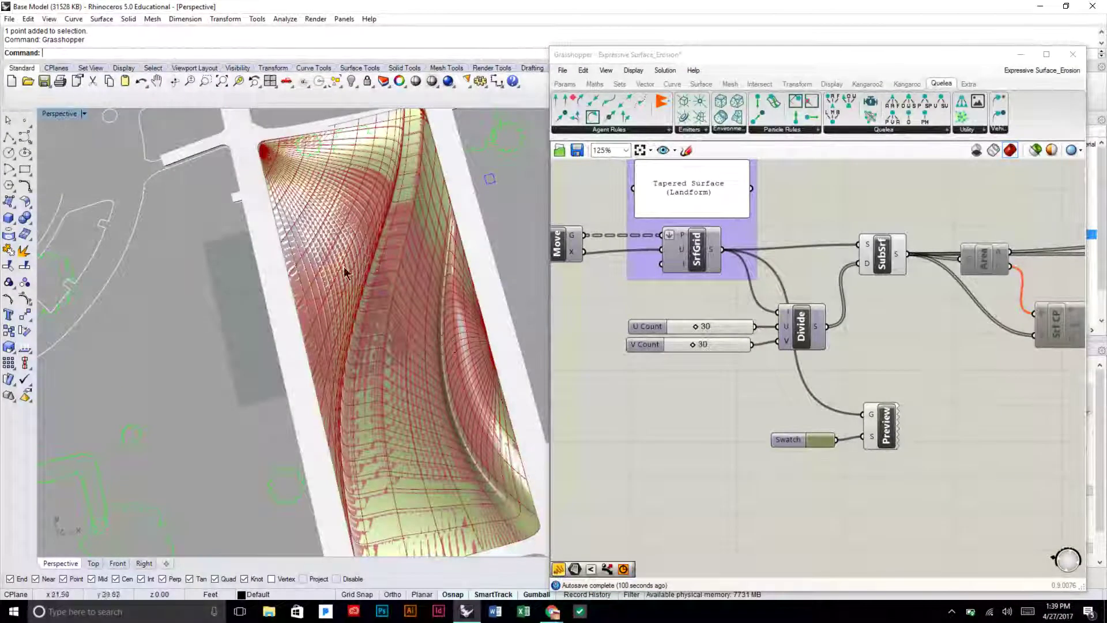
right_click_drag(360, 257, 390, 281)
double_click(678, 384)
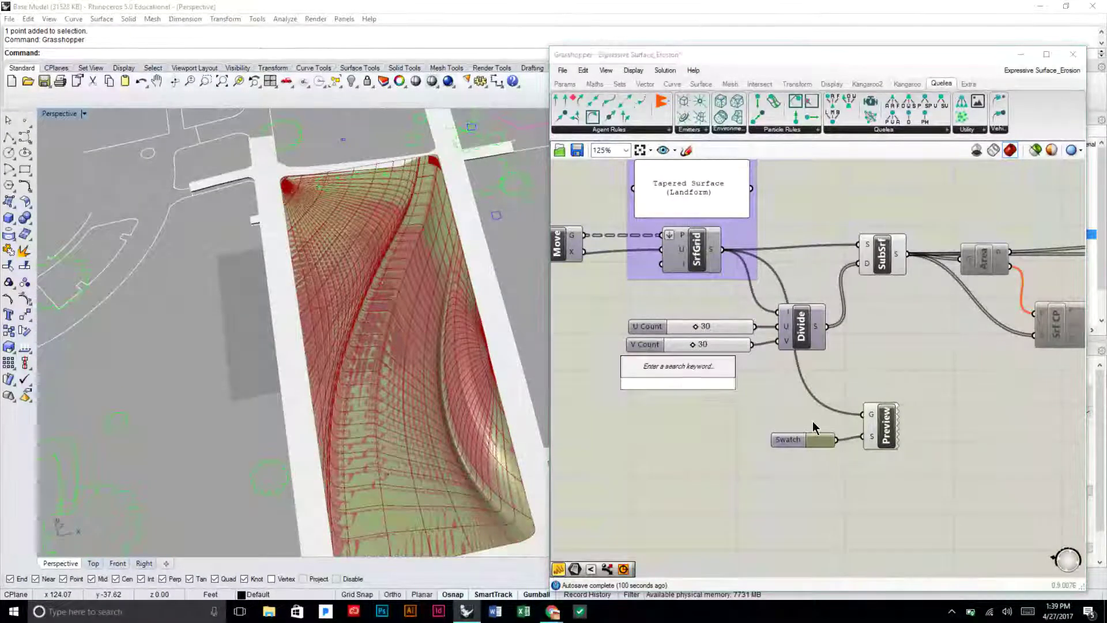
type("\"Ce")
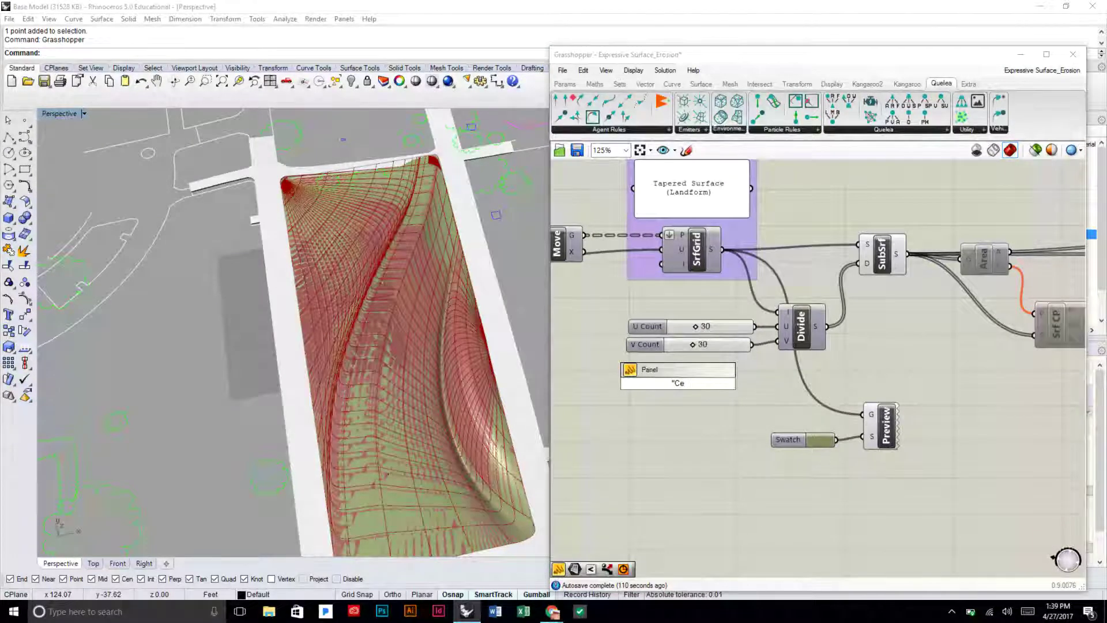
type("ll Division")
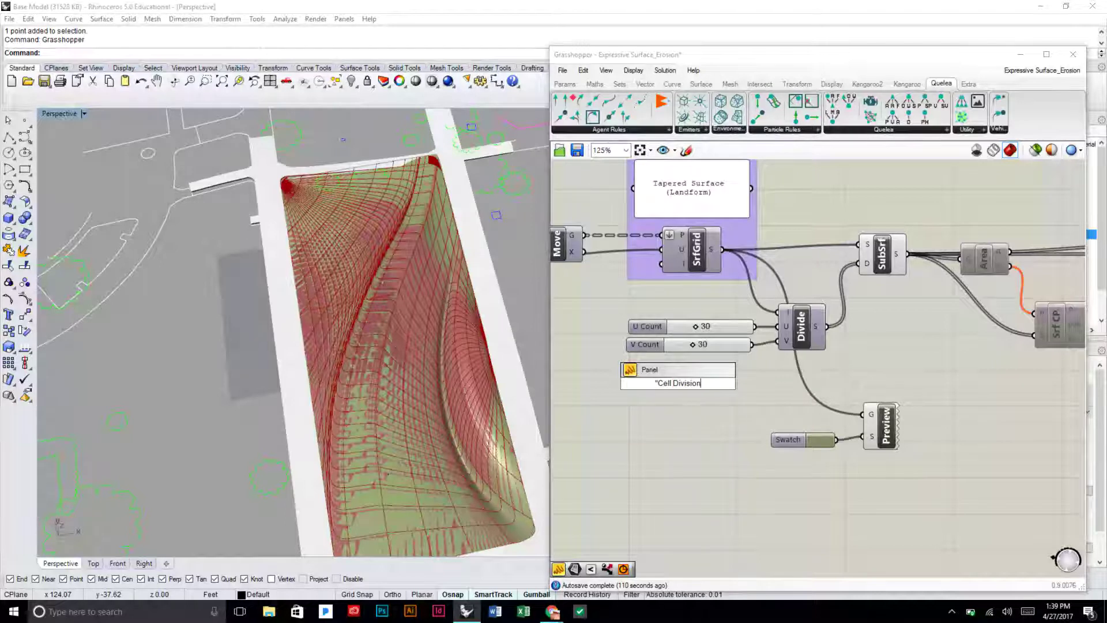
key("Return")
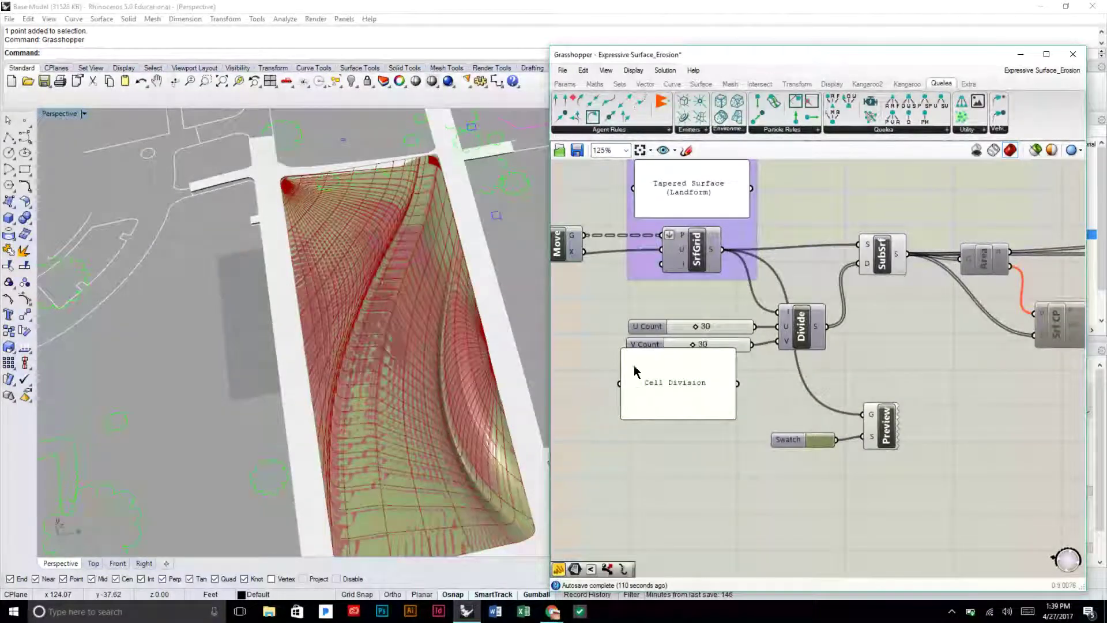
left_click_drag(648, 349, 703, 392)
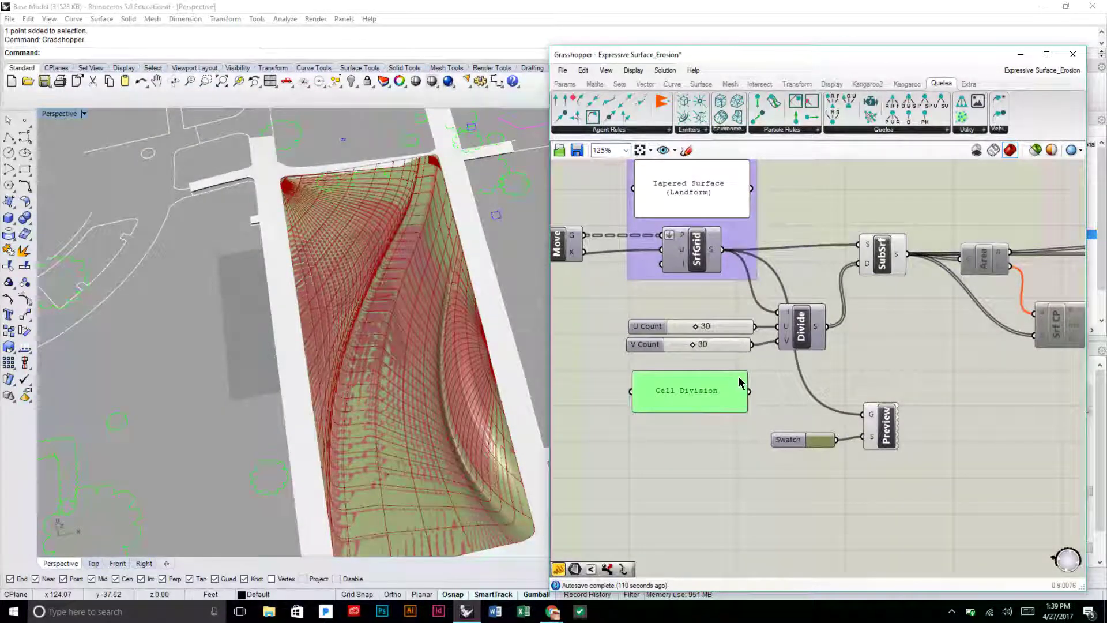
scroll(748, 354, "up", 1)
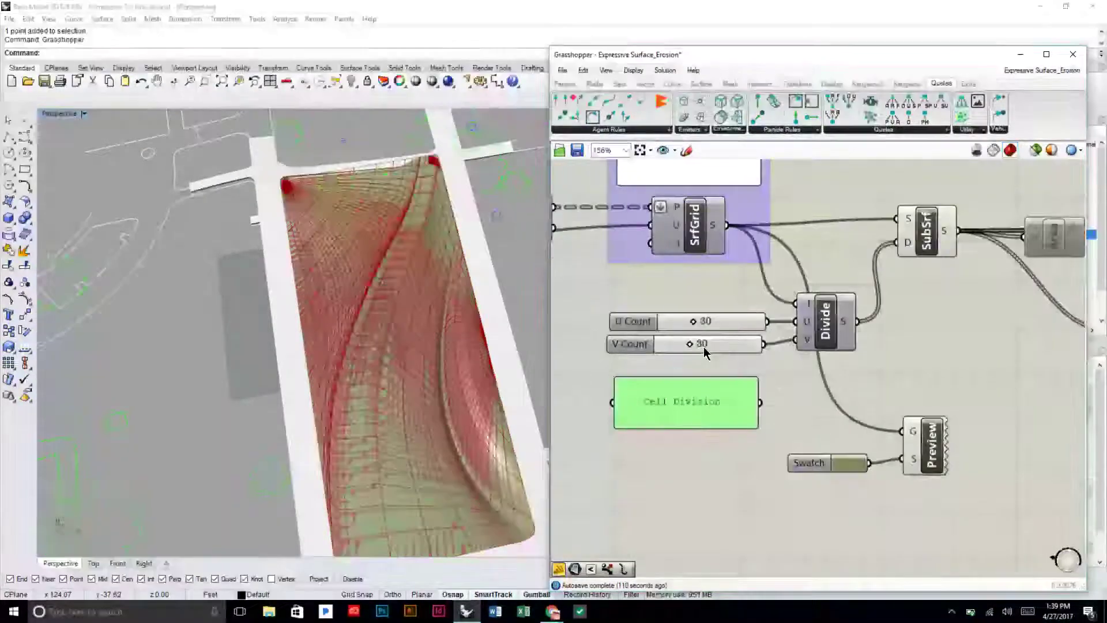
left_click(719, 308)
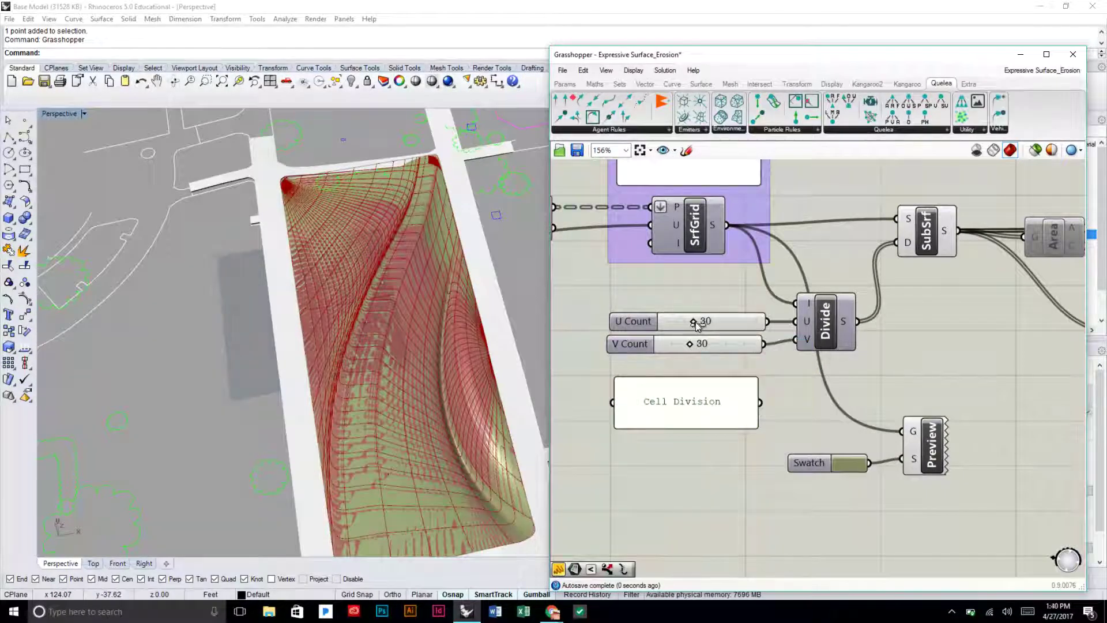
- Try a U Count of 71 for the surface division and set it back to 30
left_click_drag(696, 325, 735, 322)
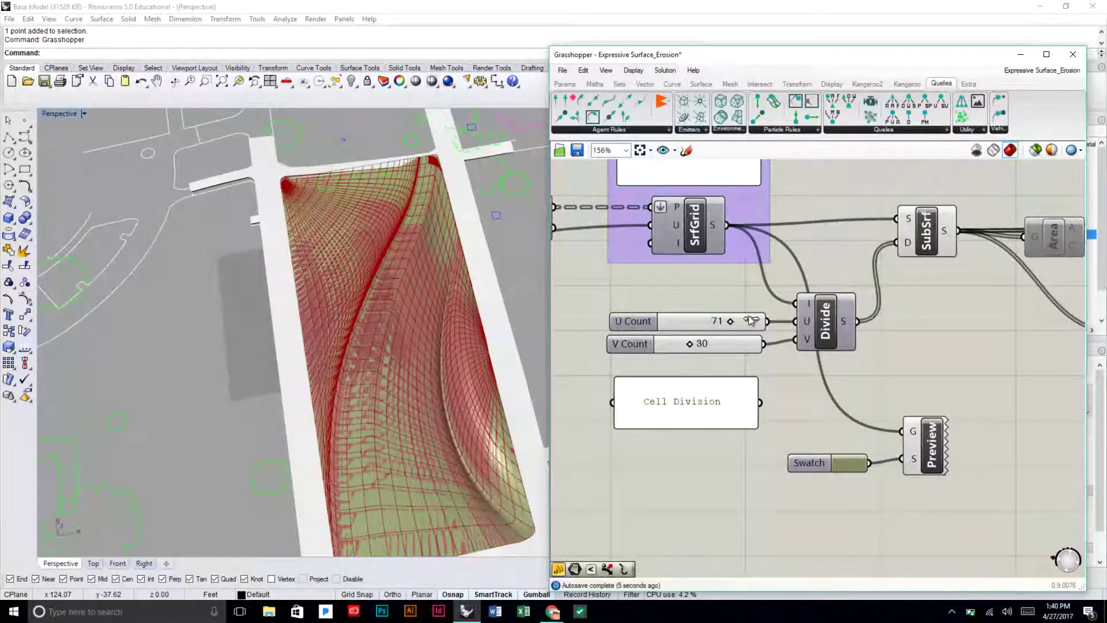
double_click(679, 316)
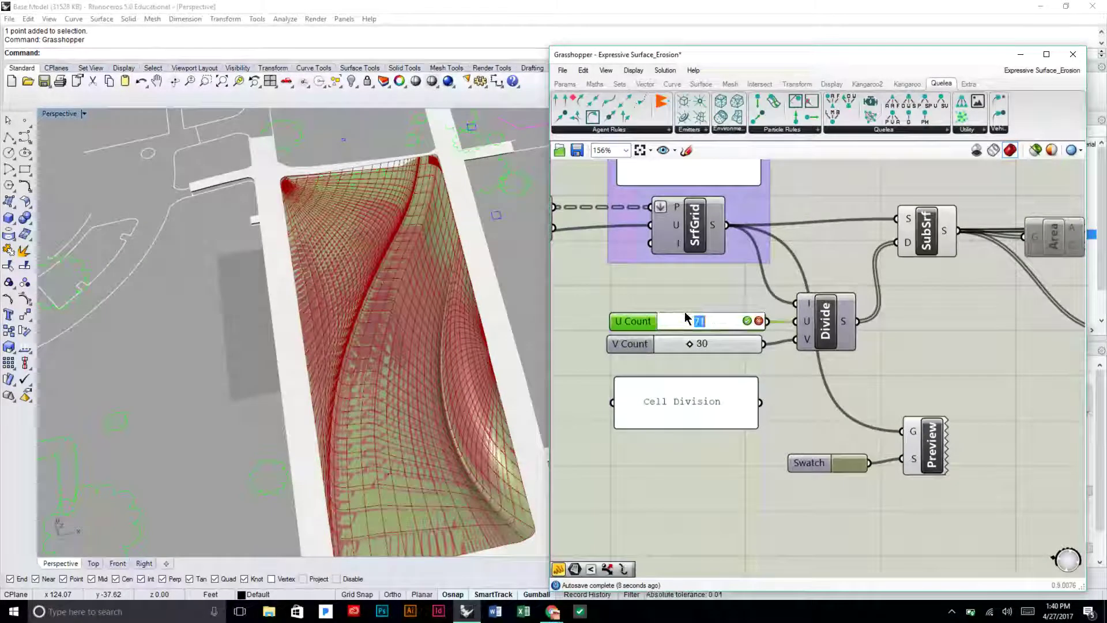
type("30")
key("Return")
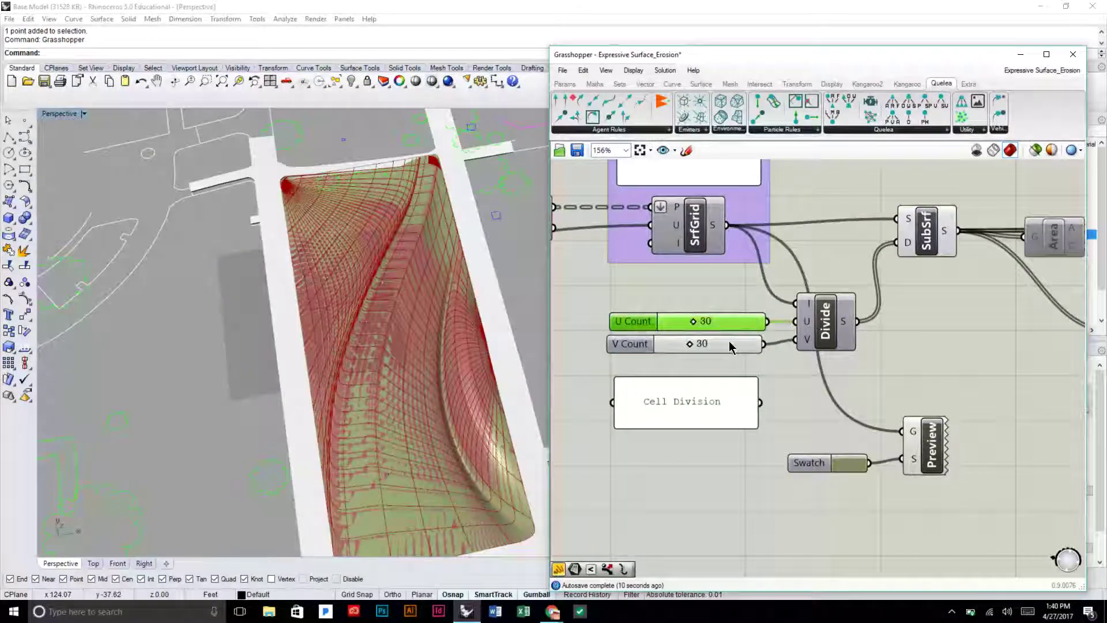
- Try a V Count of 71 for the surface division and set it back to 30
left_click(730, 346)
mouse_move(689, 346)
left_mouse_down()
mouse_move(726, 346)
mouse_move(690, 346)
left_mouse_up()
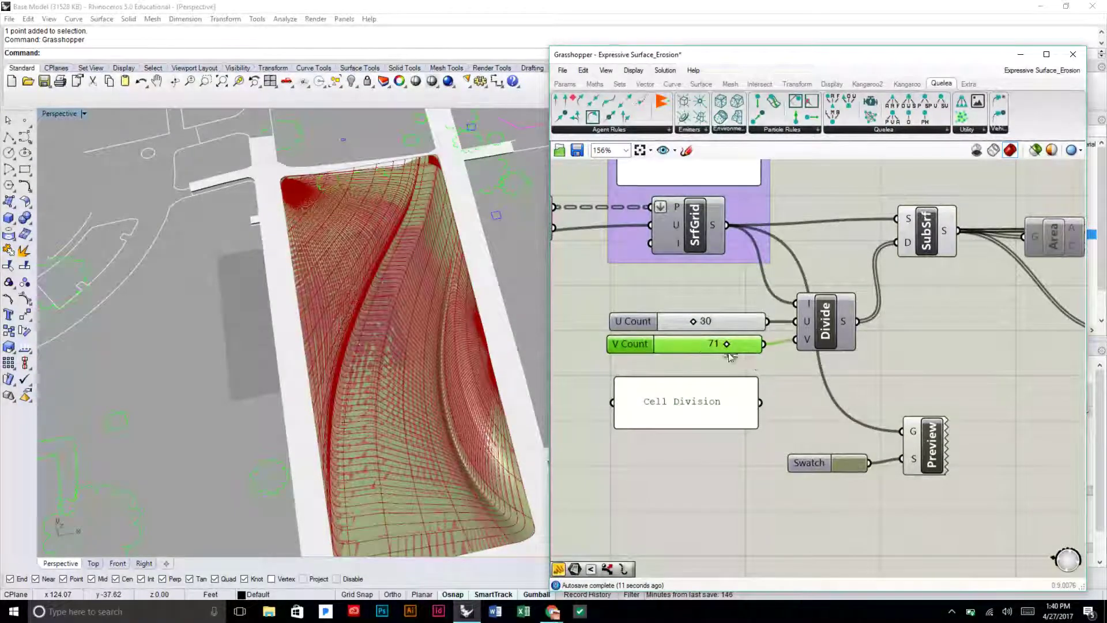
double_click(695, 346)
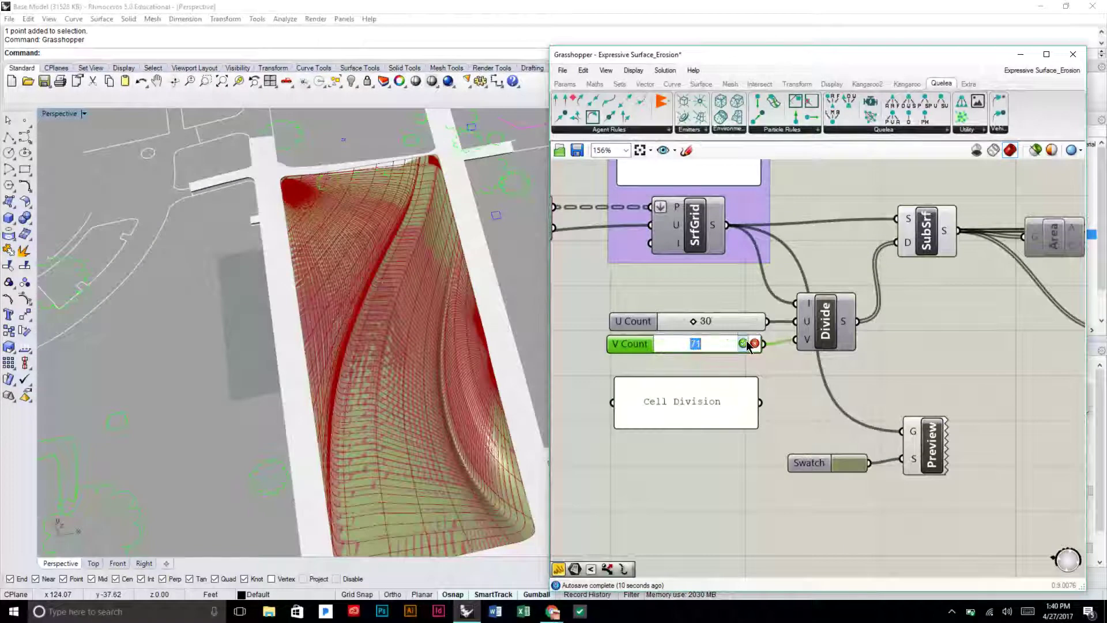
type("30")
key("Return")
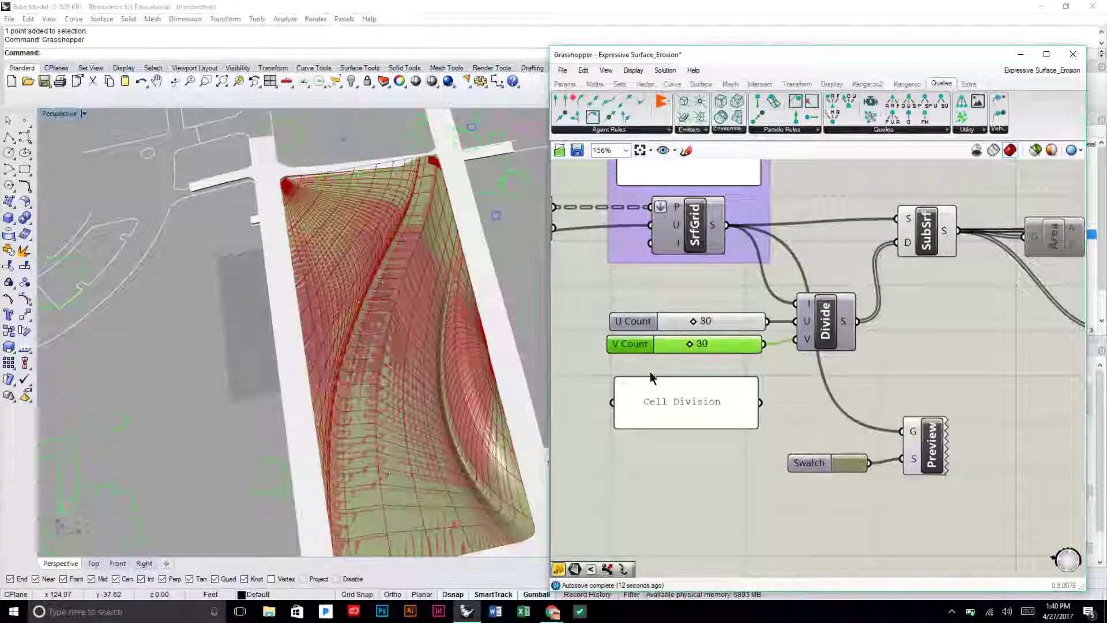
- Turn off the viewport preview of the SubSrf component
right_click_drag(502, 356, 510, 379)
left_click(901, 355)
right_click_drag(889, 351, 788, 373)
left_click(825, 254)
middle_click(825, 254)
left_click(866, 225)
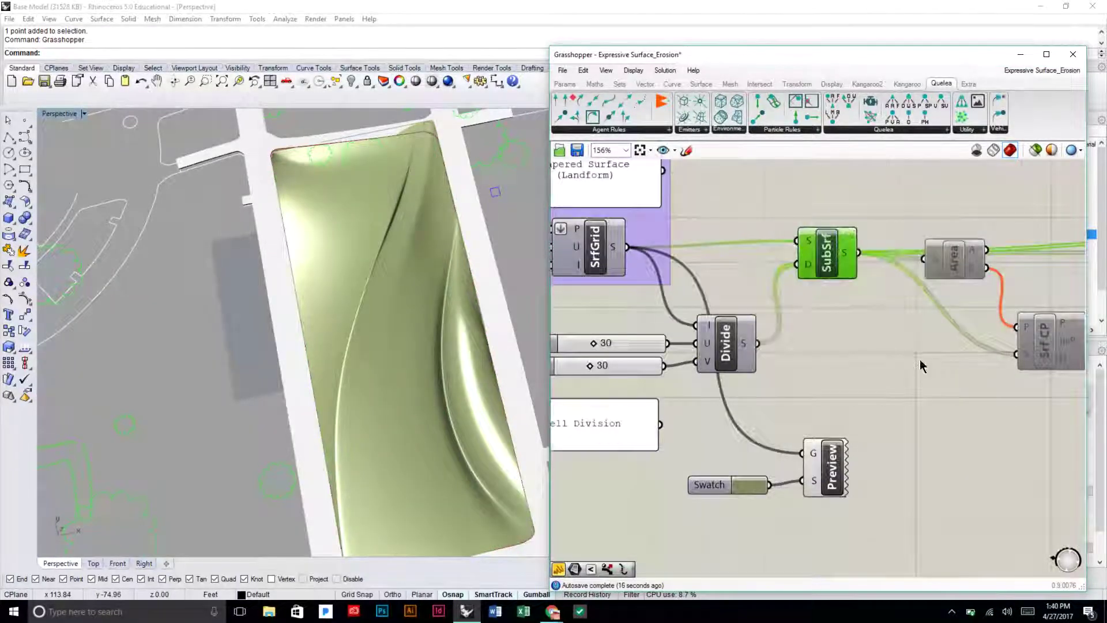
- Tidy the positions of the disabled EvalSrf and Srf CP components downstream of SubSrf
left_click(922, 359)
right_click_drag(927, 347, 662, 360)
scroll(696, 344, "down", 1)
right_click_drag(797, 316, 735, 326)
right_click_drag(761, 389, 806, 369)
left_click_drag(830, 297, 805, 291)
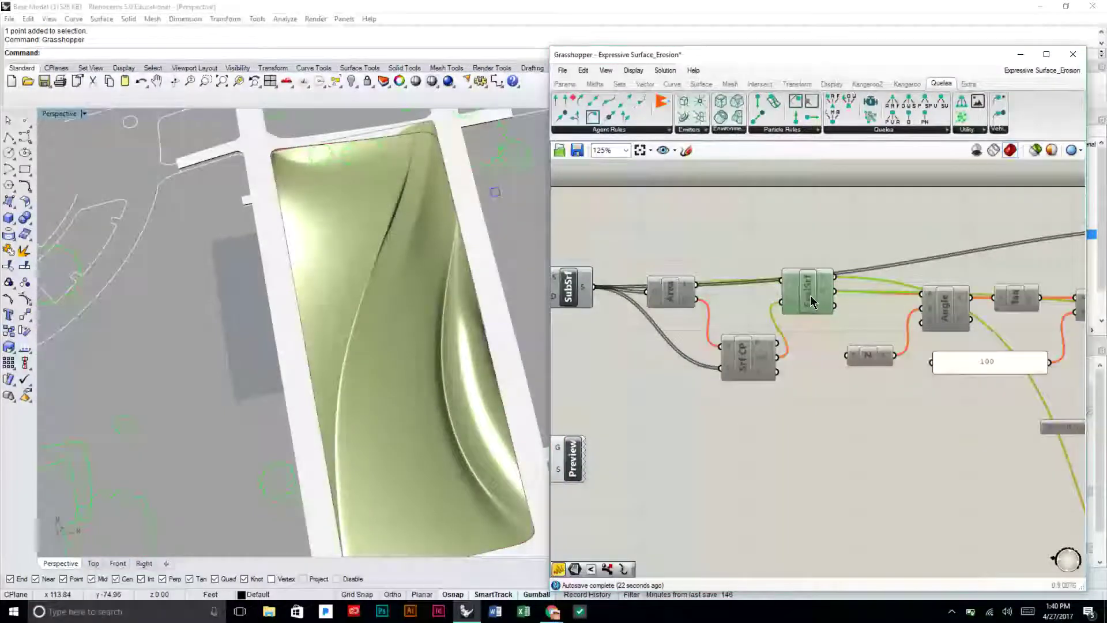
mouse_move(756, 349)
left_mouse_down()
mouse_move(744, 370)
mouse_move(749, 353)
left_mouse_up()
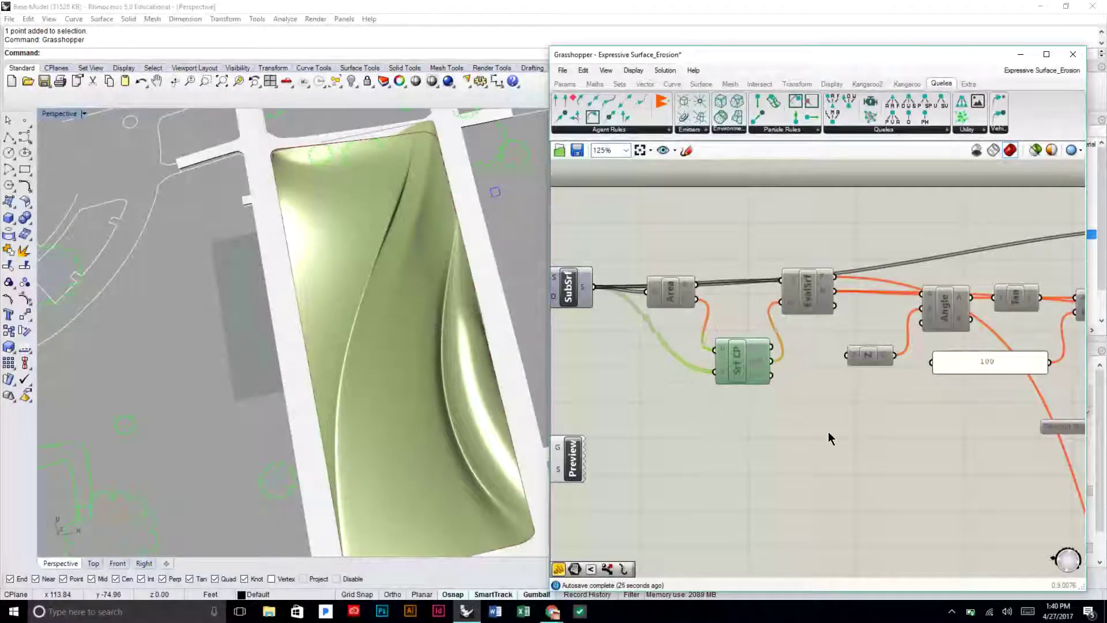
- Enable the Area, Srf CP and EvalSrf components together
left_click_drag(829, 432, 681, 265)
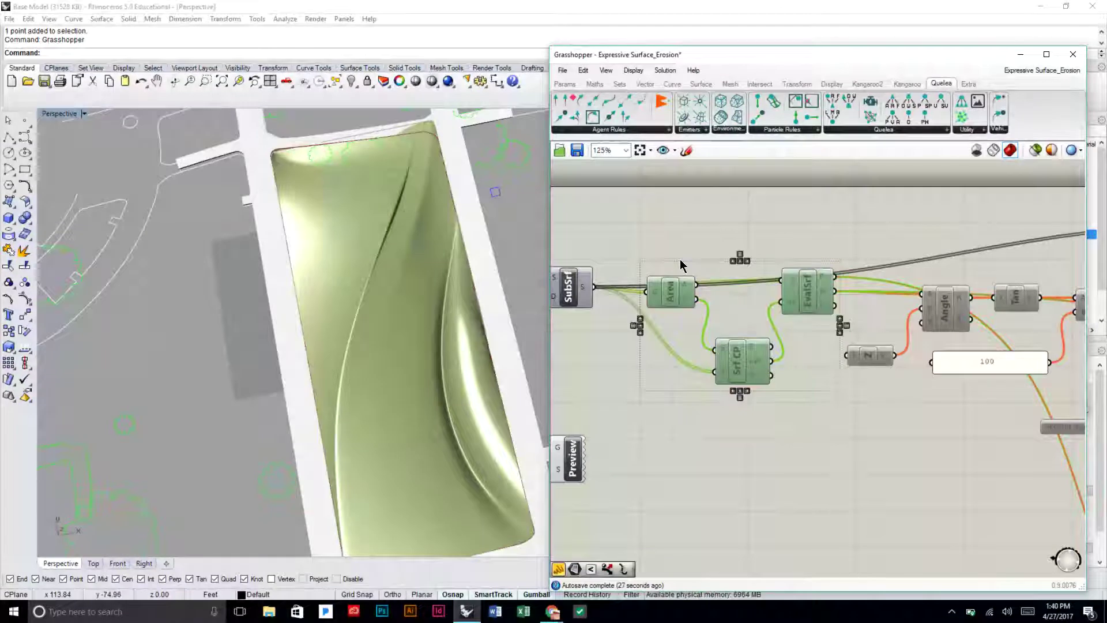
middle_click(681, 265)
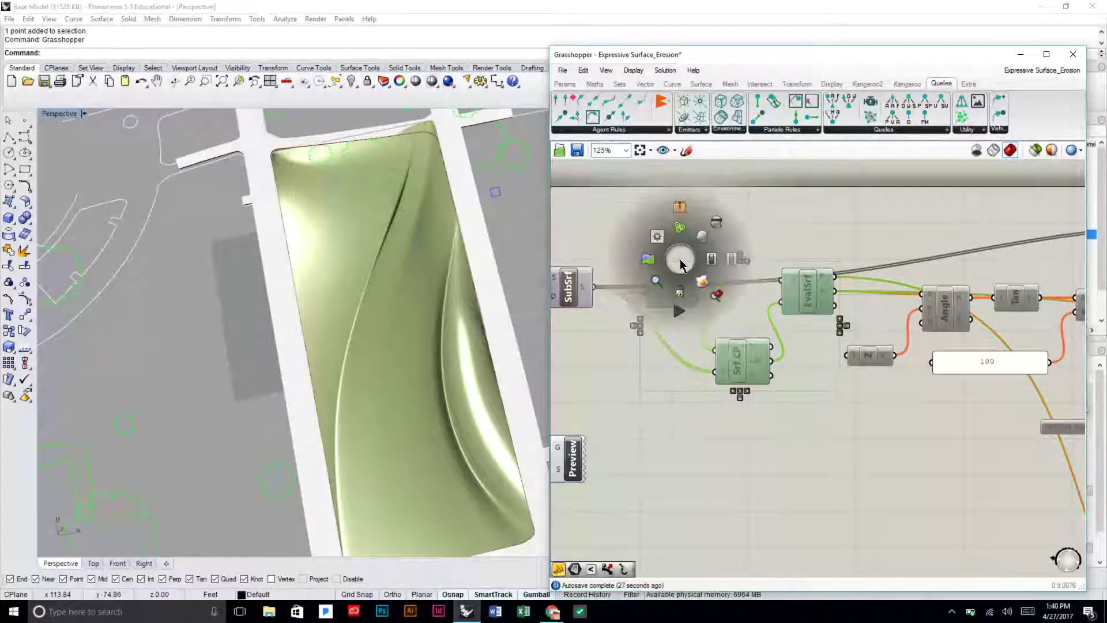
left_click(710, 258)
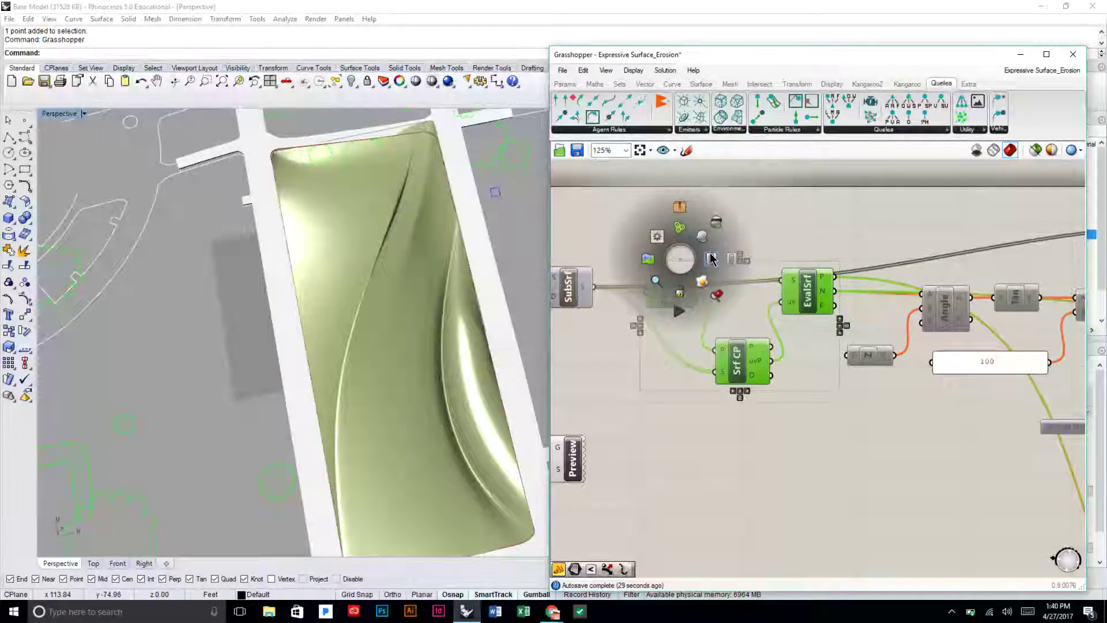
left_click(904, 223)
- Enable the slope calculation components after EvalSrf: Z, Angle, Tan, the 100 panel, A×B and Abs
right_click_drag(940, 245, 728, 222)
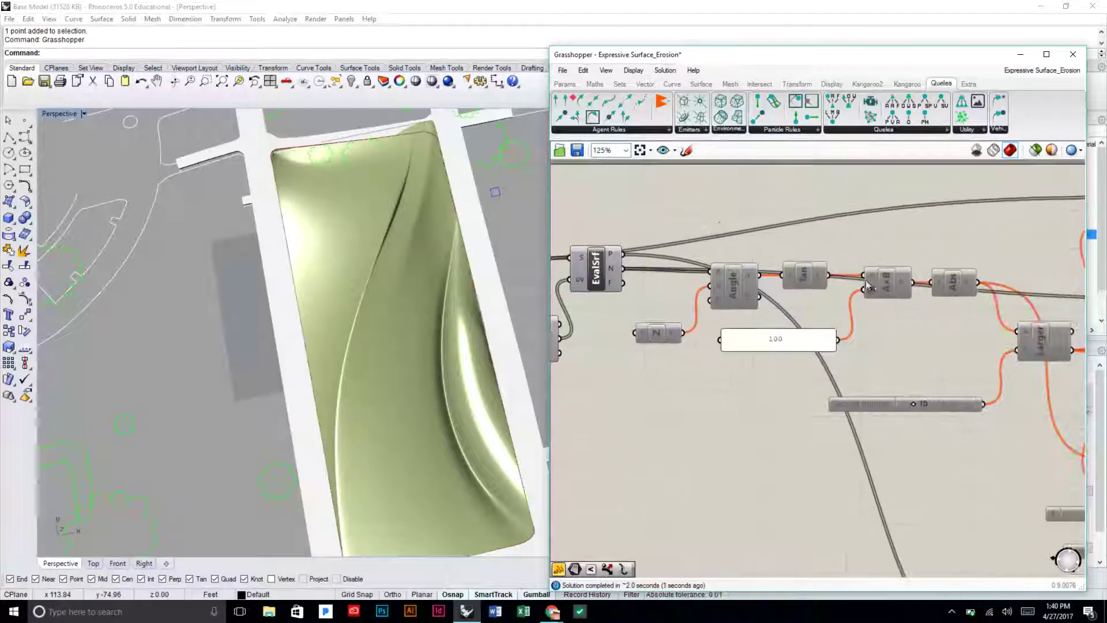
left_click_drag(980, 375, 655, 222)
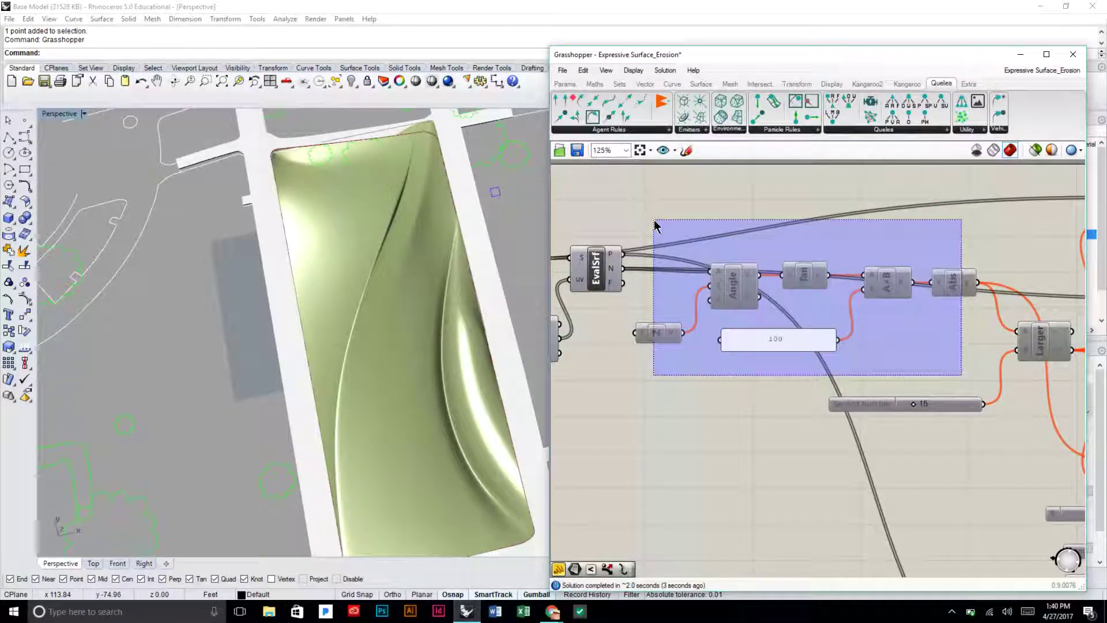
middle_click(654, 221)
left_click(686, 220)
left_click(869, 209)
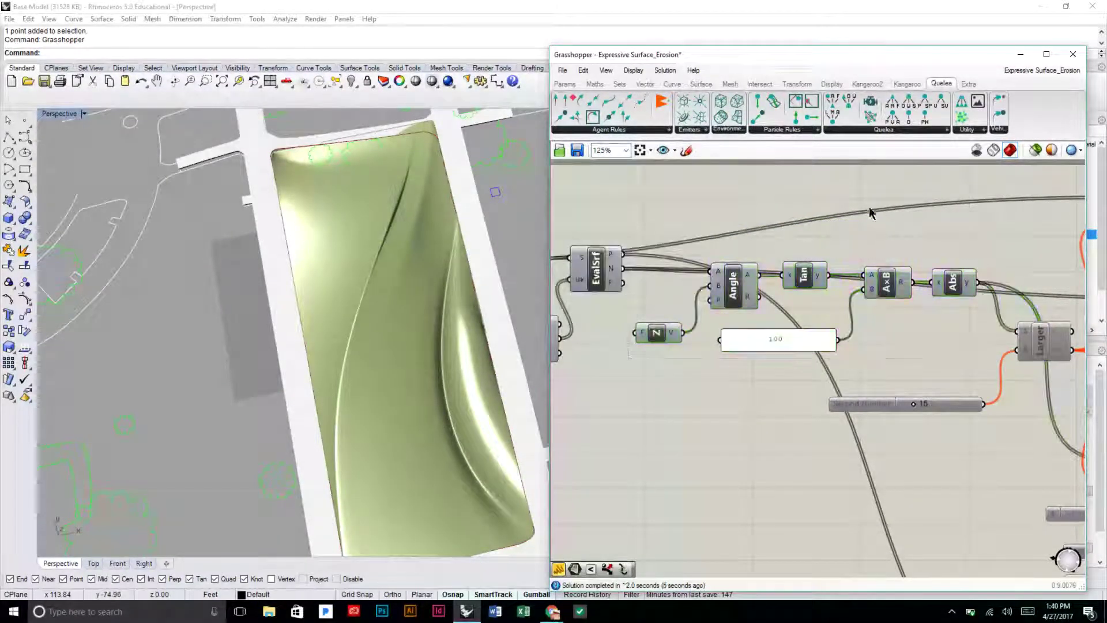
- Nudge the EvalSrf component into line with its neighbours and view the landform from a low side angle
right_click_drag(699, 245, 813, 239)
scroll(815, 245, "down", 1)
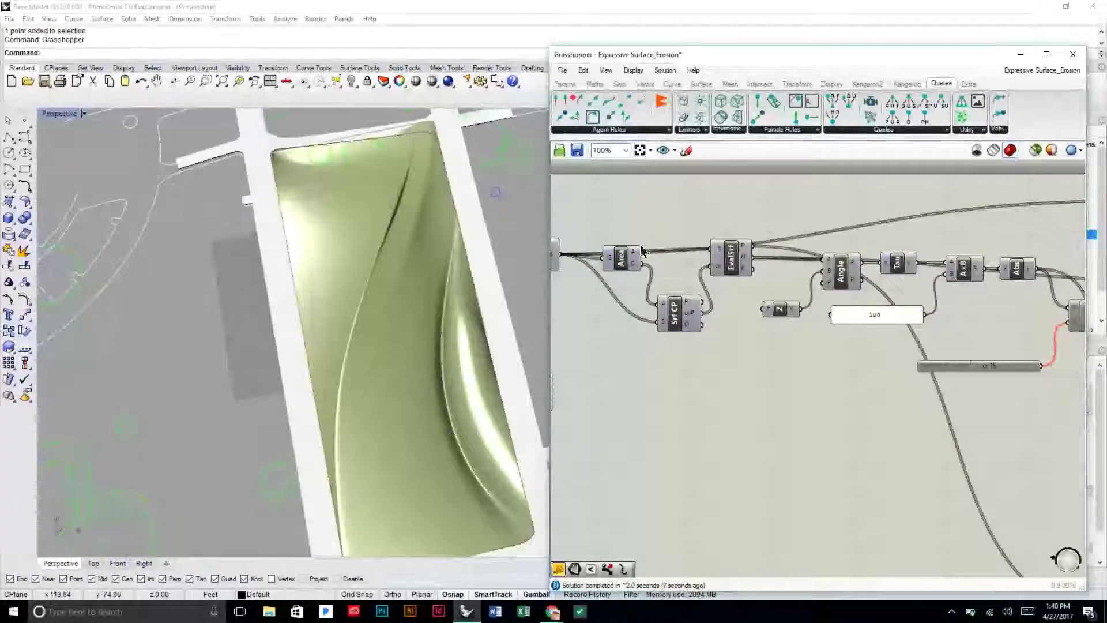
left_click(733, 276)
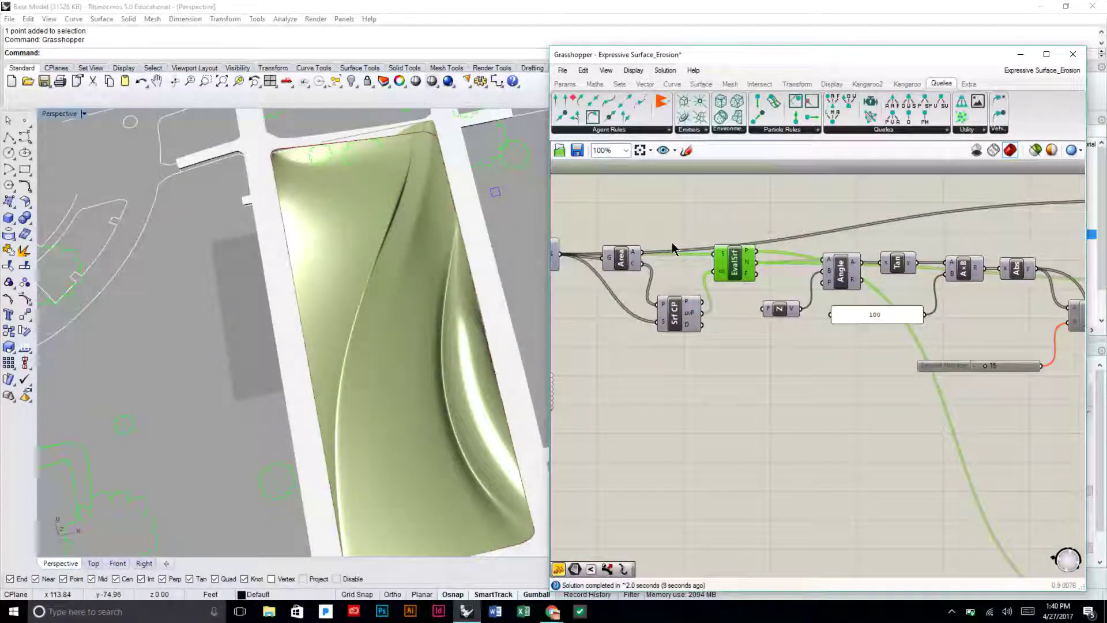
right_click_drag(455, 286, 431, 331)
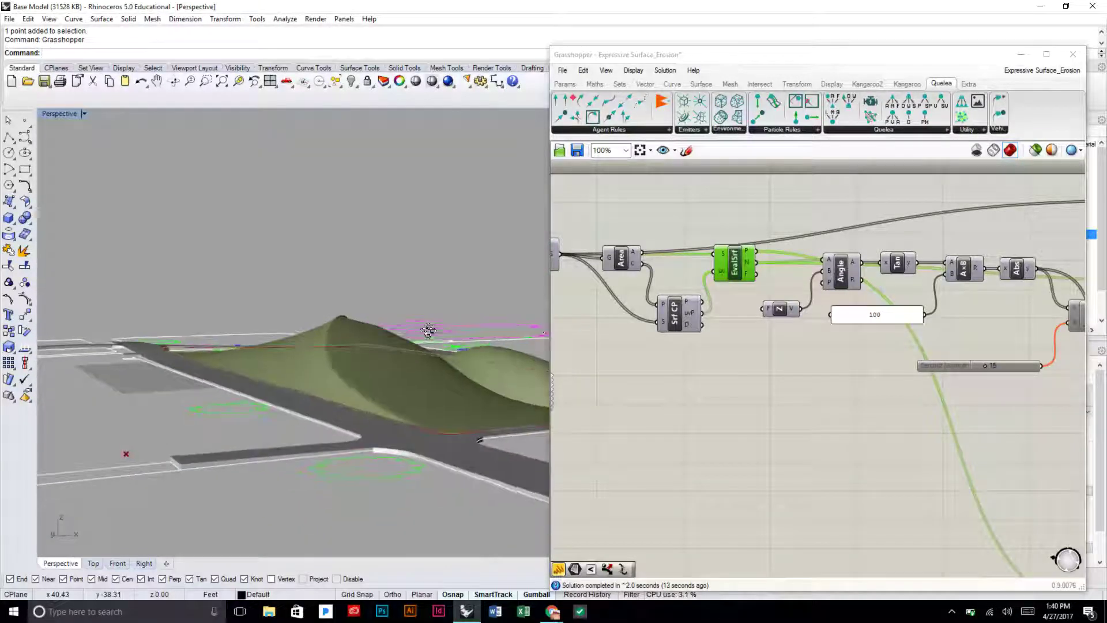
left_click(1004, 316)
- Nudge the Abs component up beside A×B and view the landform from a higher oblique angle
right_click_drag(1003, 315, 986, 327)
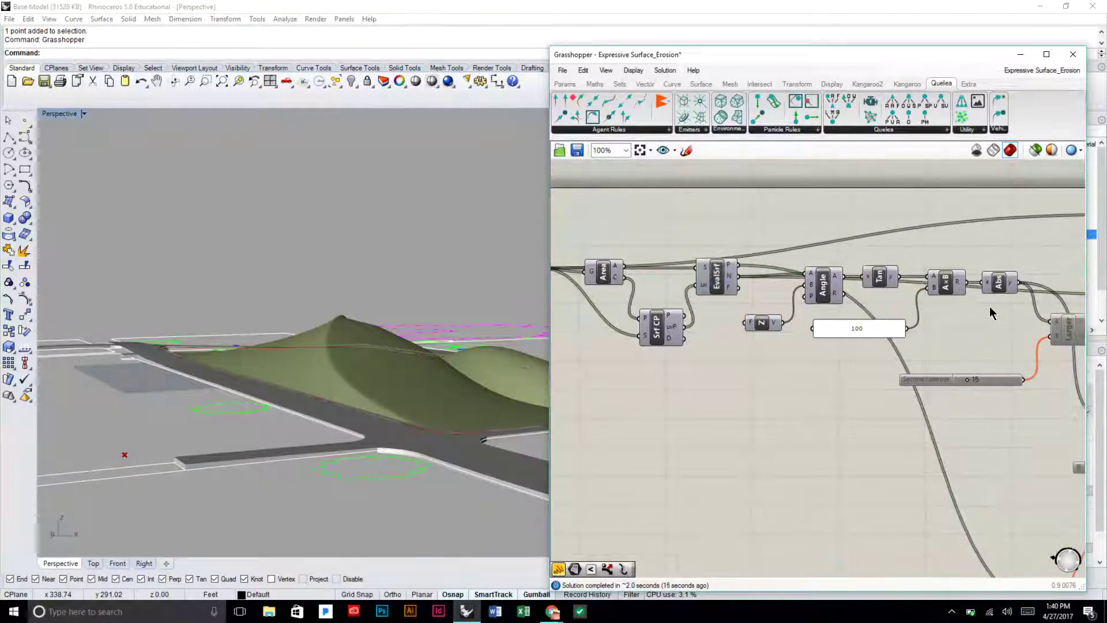
left_click(991, 282)
left_click(986, 323)
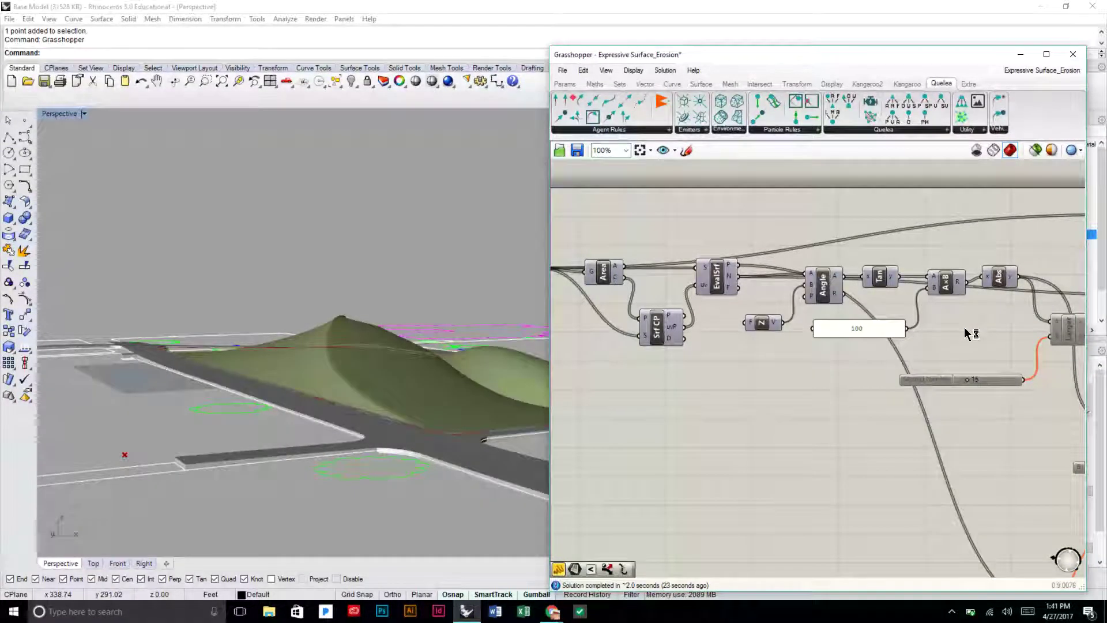
right_click_drag(507, 283, 427, 334)
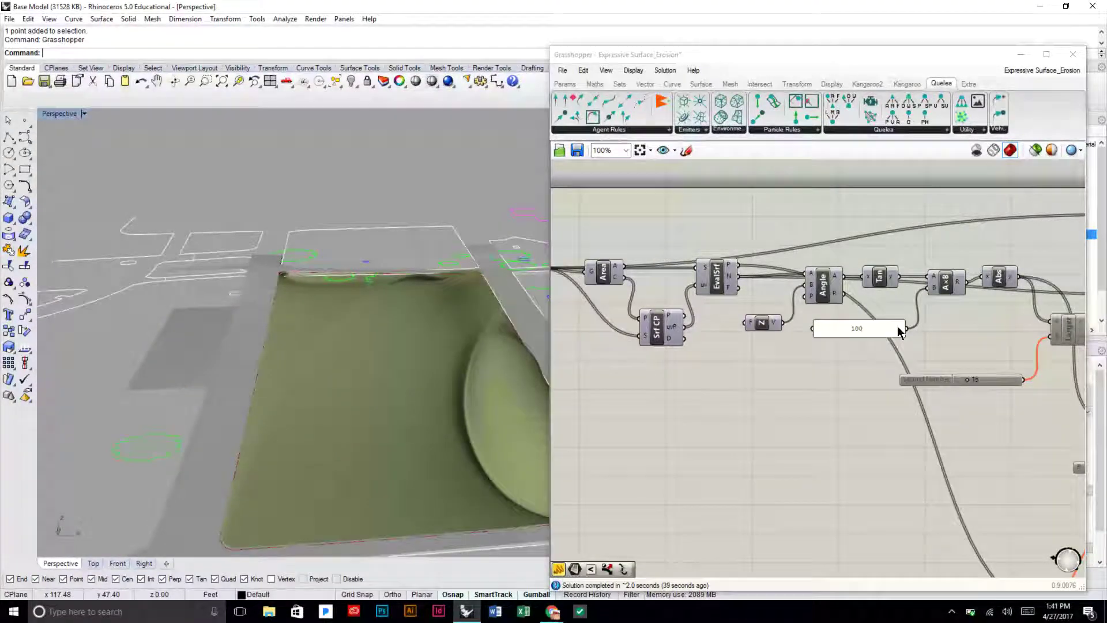
- Move the disabled Larger component and its Second Number slider up, closer to the Abs component
right_click_drag(945, 334, 789, 333)
scroll(773, 331, "down", 1)
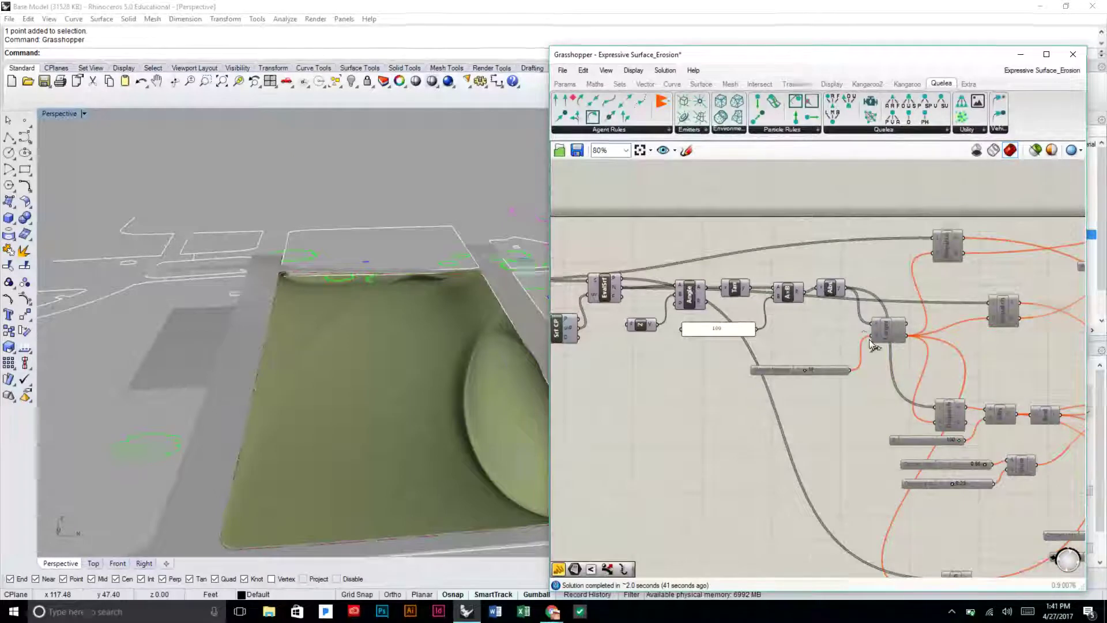
right_click_drag(871, 344, 787, 327)
left_click_drag(799, 321, 808, 310)
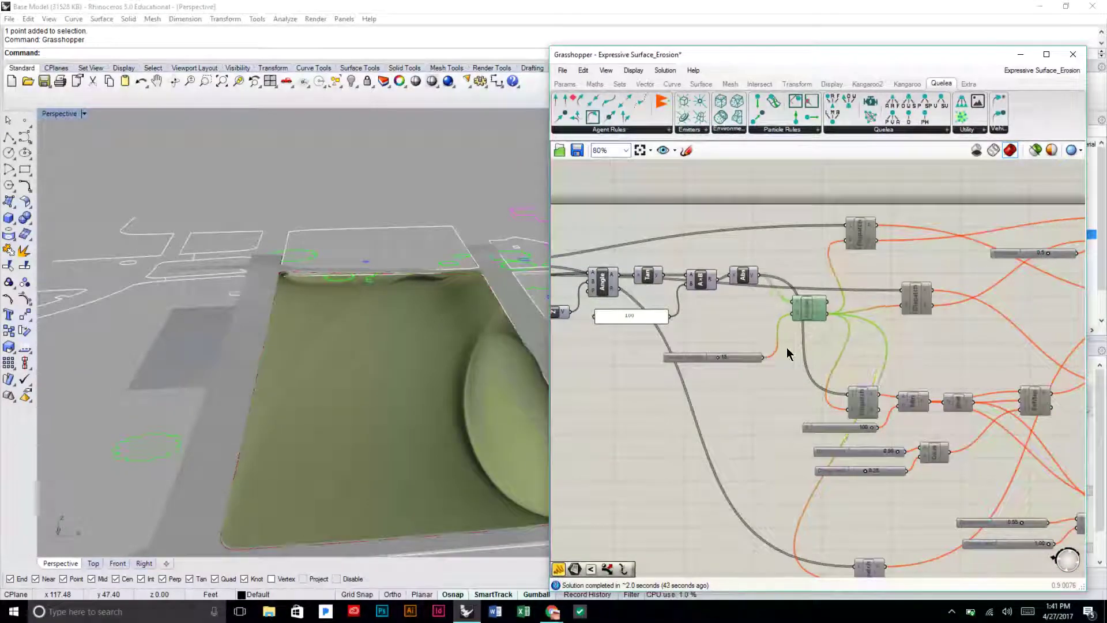
left_click_drag(756, 354, 756, 330)
scroll(755, 332, "up", 4)
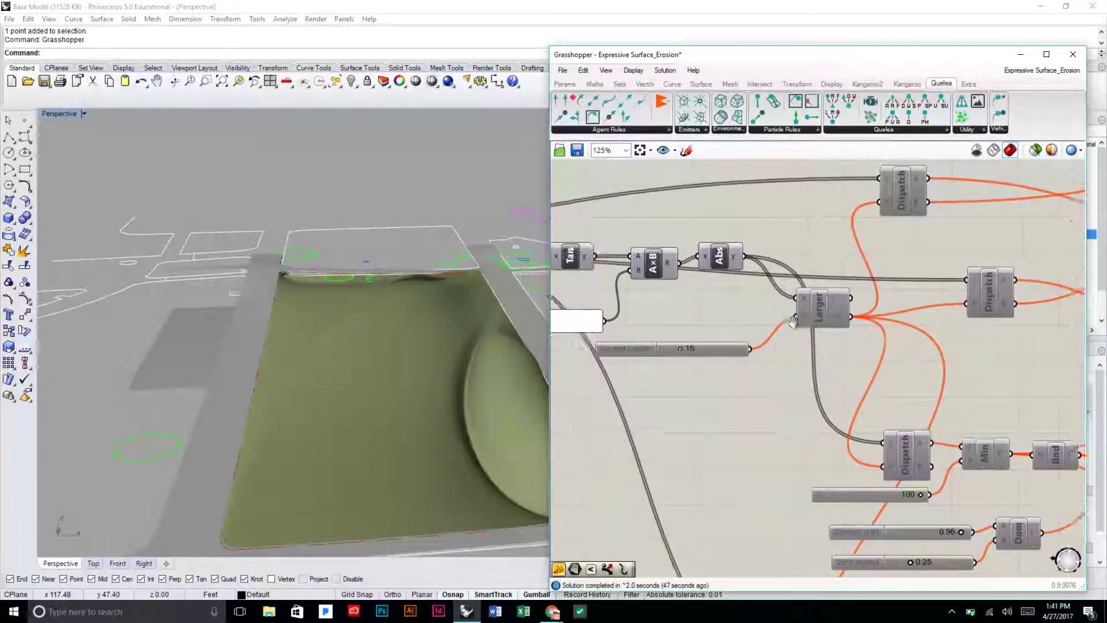
- Enable the Larger component together with its Second Number slider
right_click_drag(683, 267, 784, 271)
right_click_drag(641, 261, 840, 268)
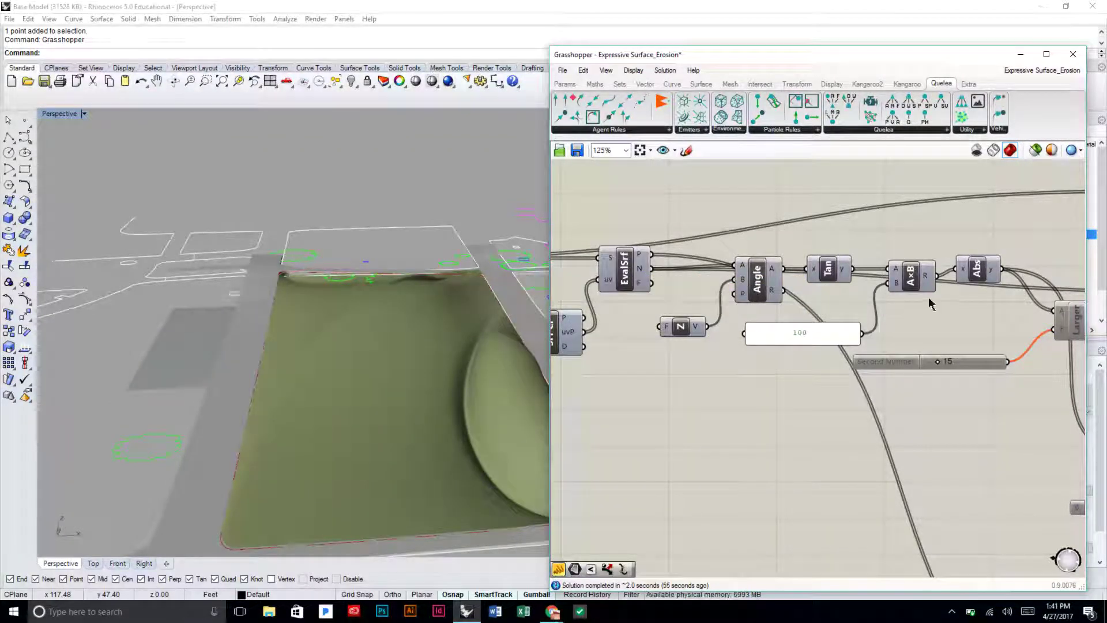
right_click_drag(932, 307, 813, 304)
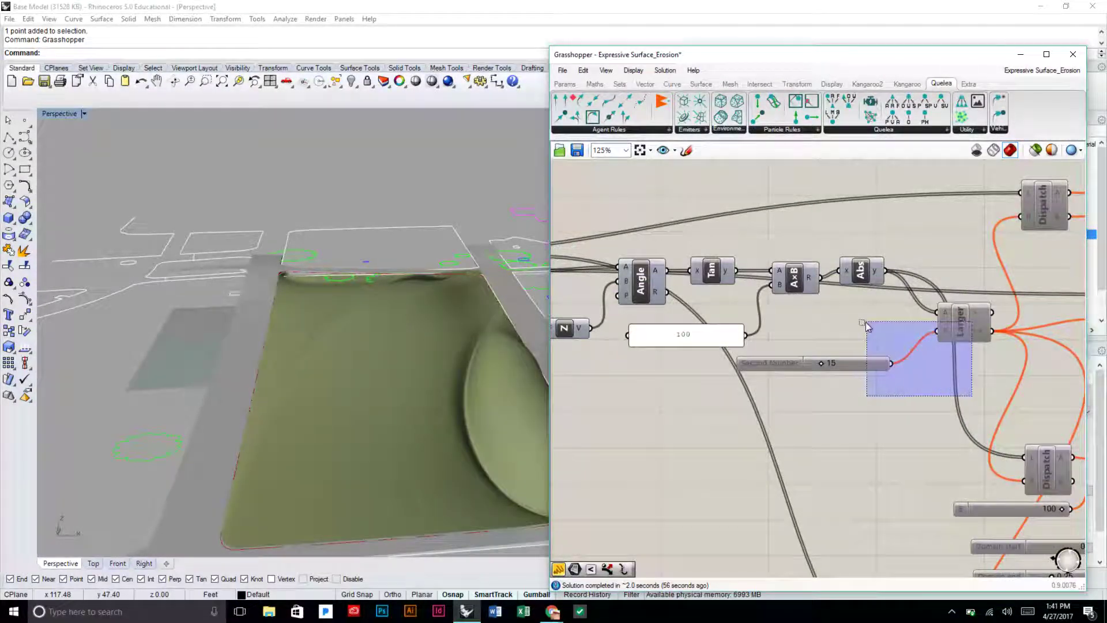
left_click_drag(886, 321, 857, 320)
middle_click(918, 319)
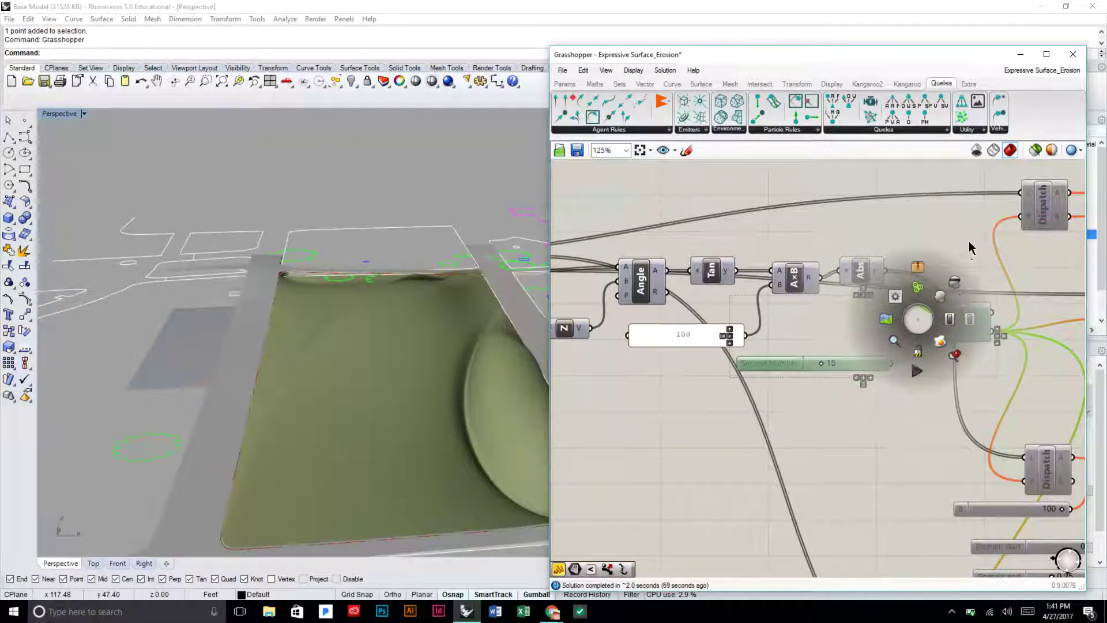
left_click(950, 319)
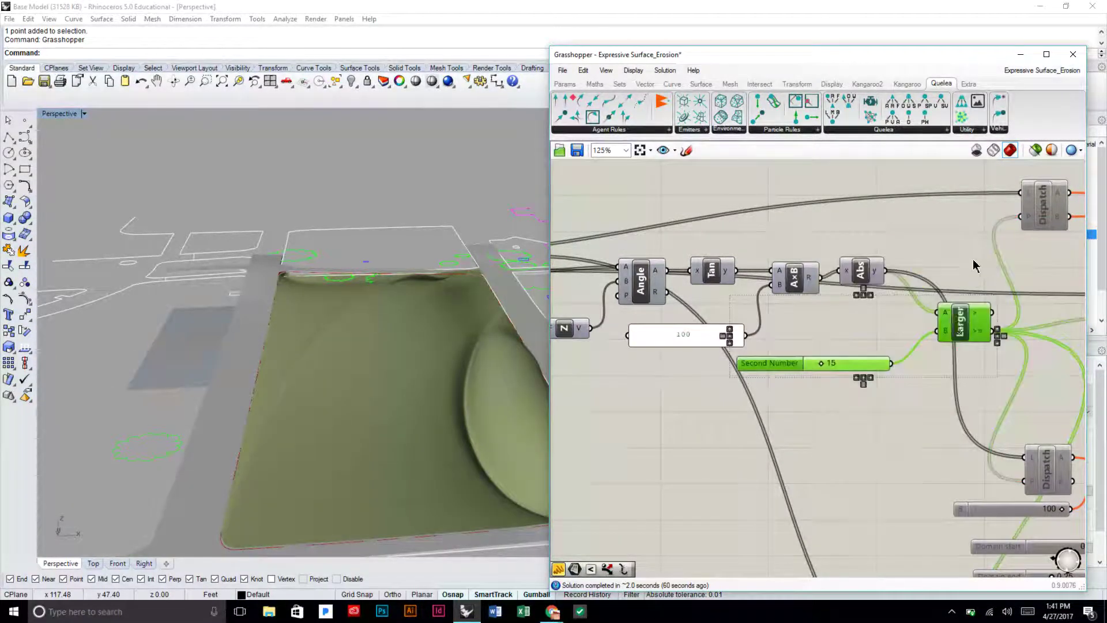
right_click_drag(978, 274, 778, 264)
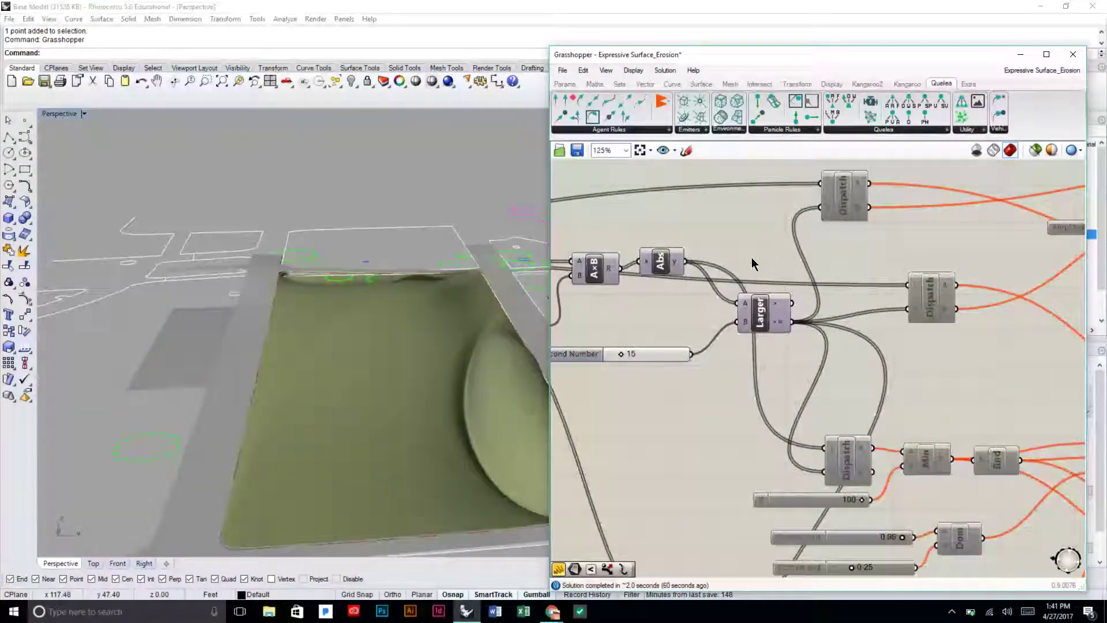
- Reposition the Larger component and its Second Number slider closer beneath the Abs component
left_click_drag(761, 319, 752, 306)
left_click(692, 336)
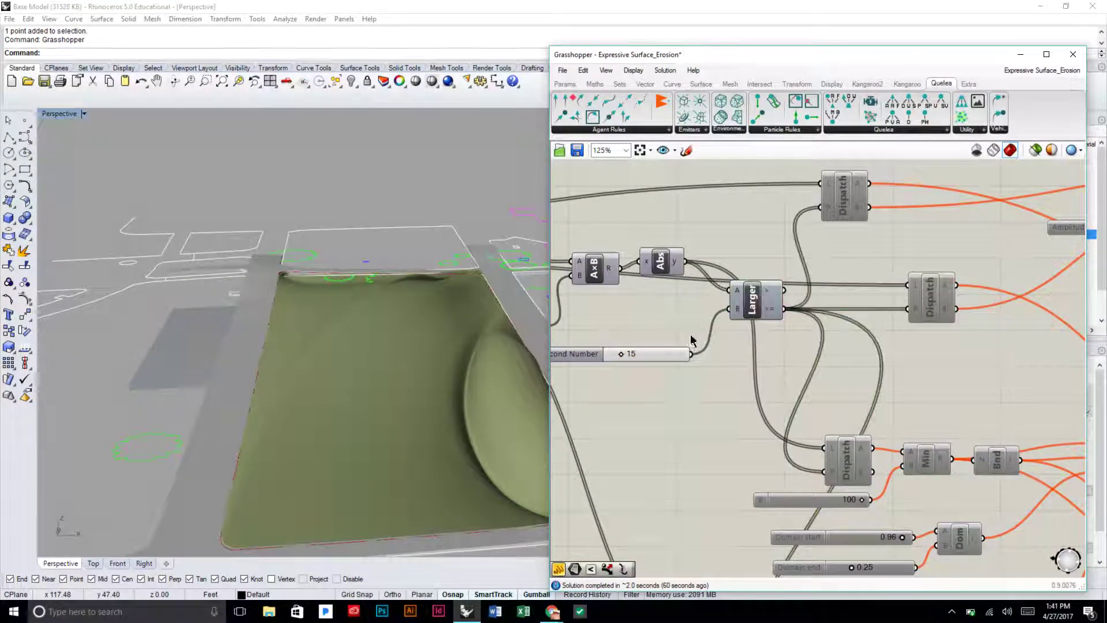
left_click_drag(668, 360, 665, 343)
left_click(713, 351)
scroll(717, 350, "down", 2)
scroll(719, 355, "down", 3)
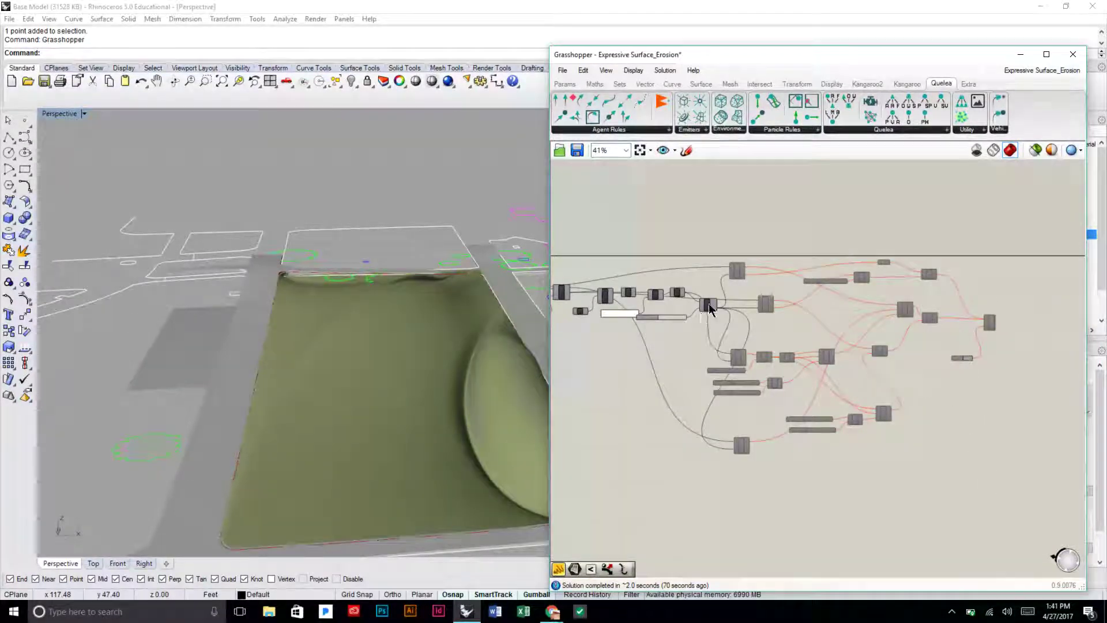
scroll(712, 305, "up", 5)
left_click(691, 317)
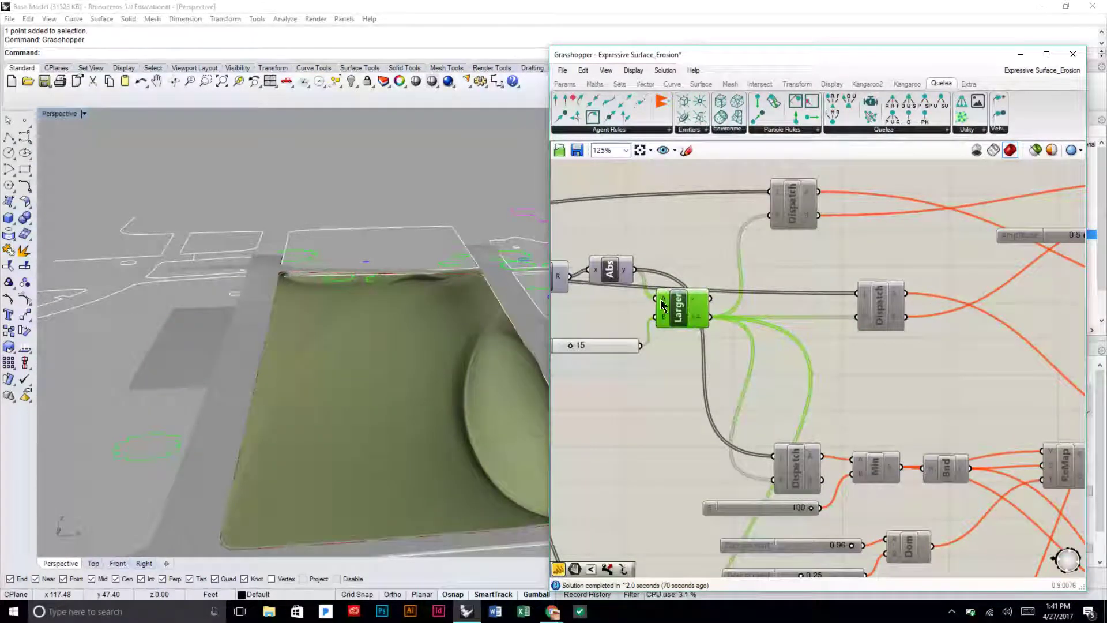
- Examine how the Larger component's output feeds the Dispatch components and the rest of the definition
scroll(660, 309, "down", 6)
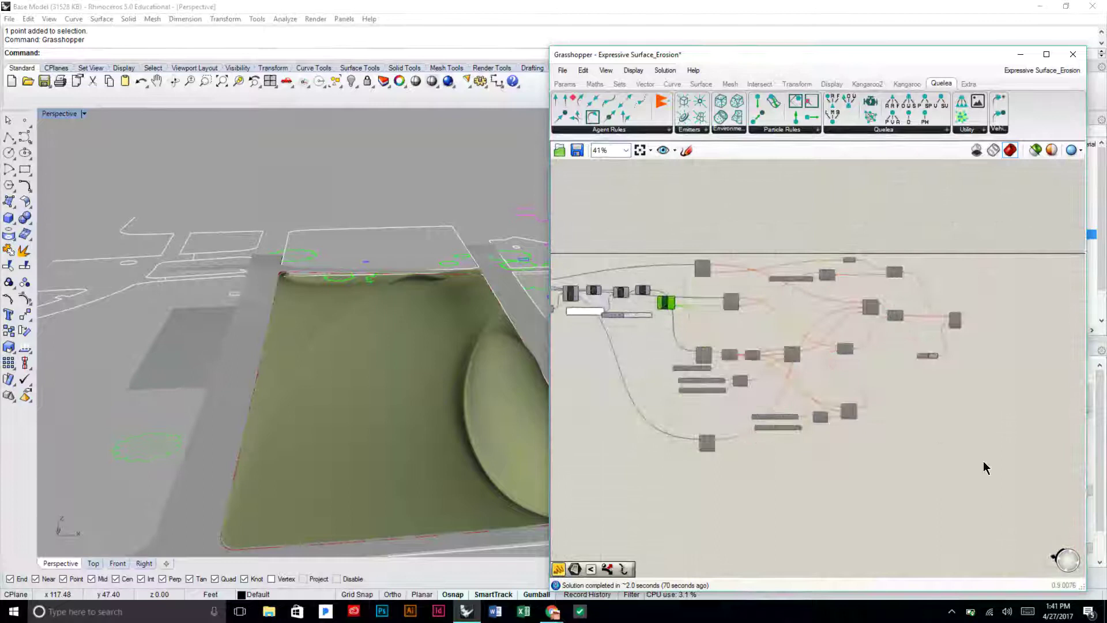
left_click_drag(987, 472, 832, 238)
scroll(685, 291, "up", 4)
left_click(788, 285)
scroll(785, 295, "down", 4)
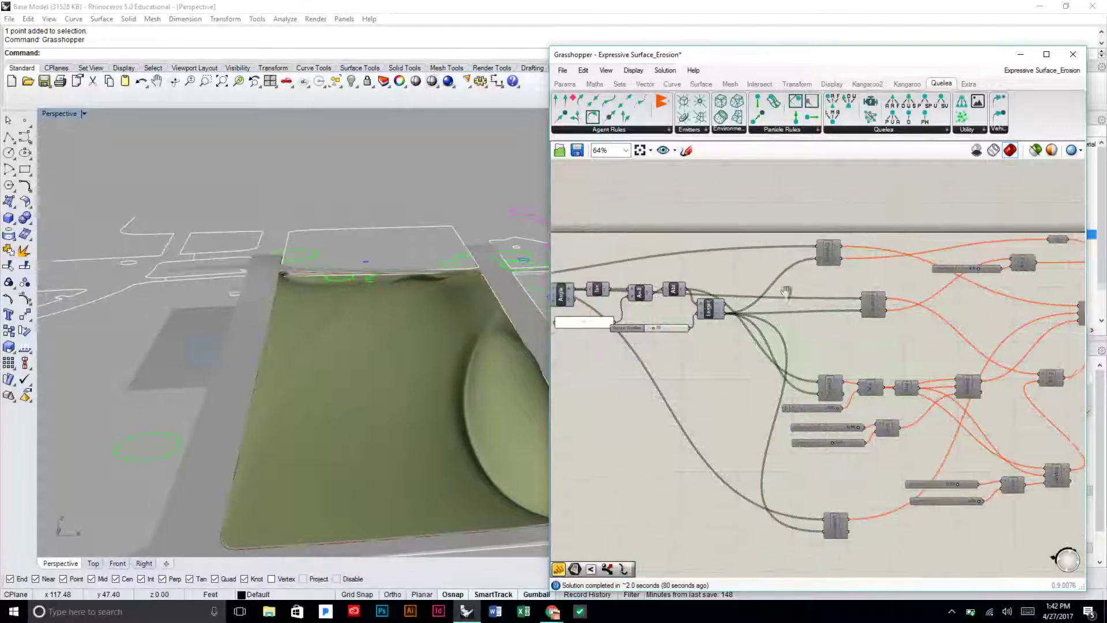
scroll(759, 309, "up", 4)
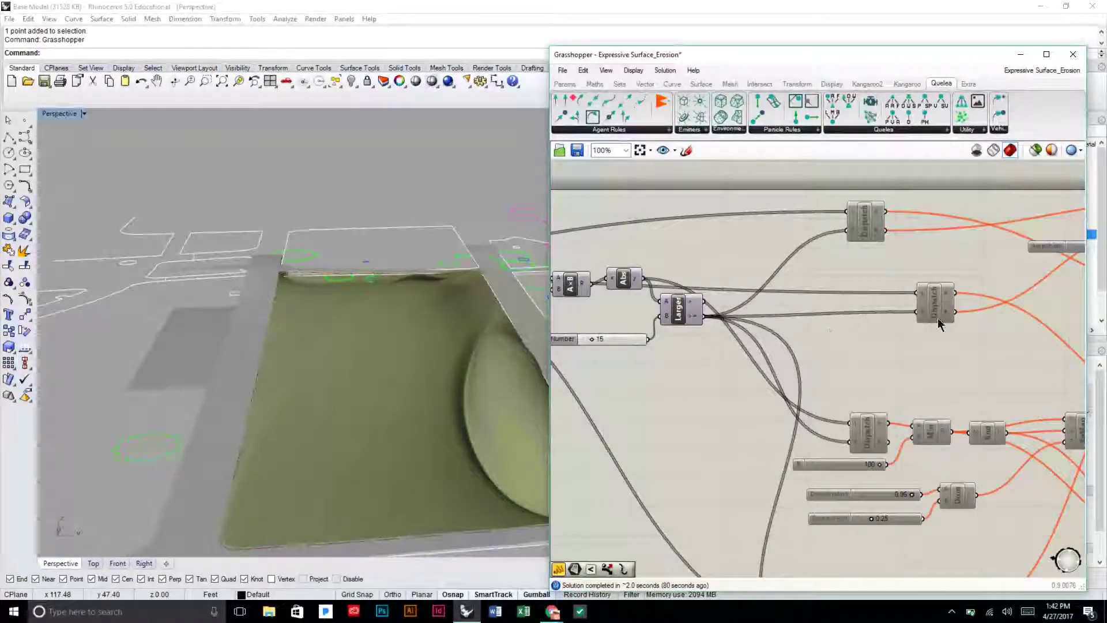
right_click_drag(874, 282, 719, 290)
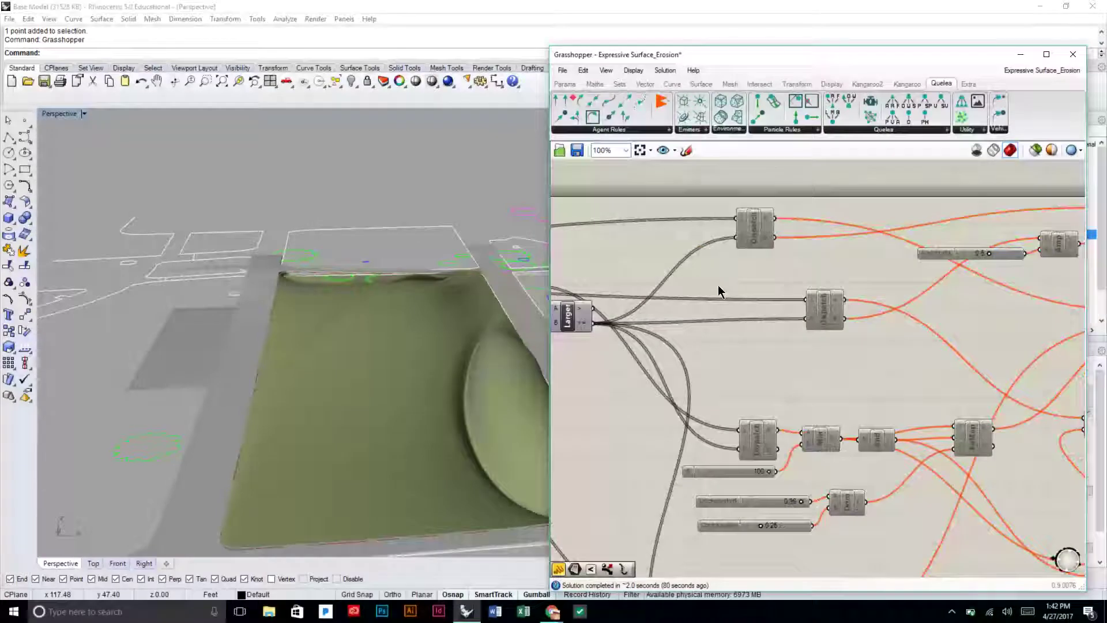
- Rearrange the components at the end of the definition, aligning the two Extr components one above the other beside Scale and Preview
scroll(719, 290, "down", 3)
right_click_drag(797, 302, 763, 300)
scroll(902, 270, "up", 3)
scroll(902, 270, "down", 1)
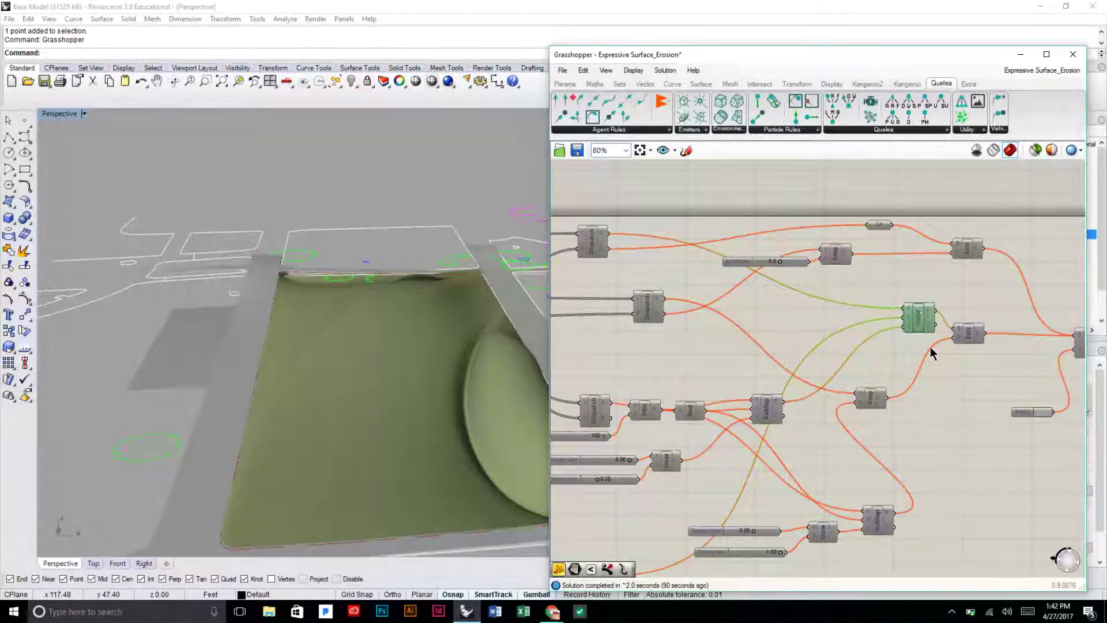
scroll(932, 353, "up", 2)
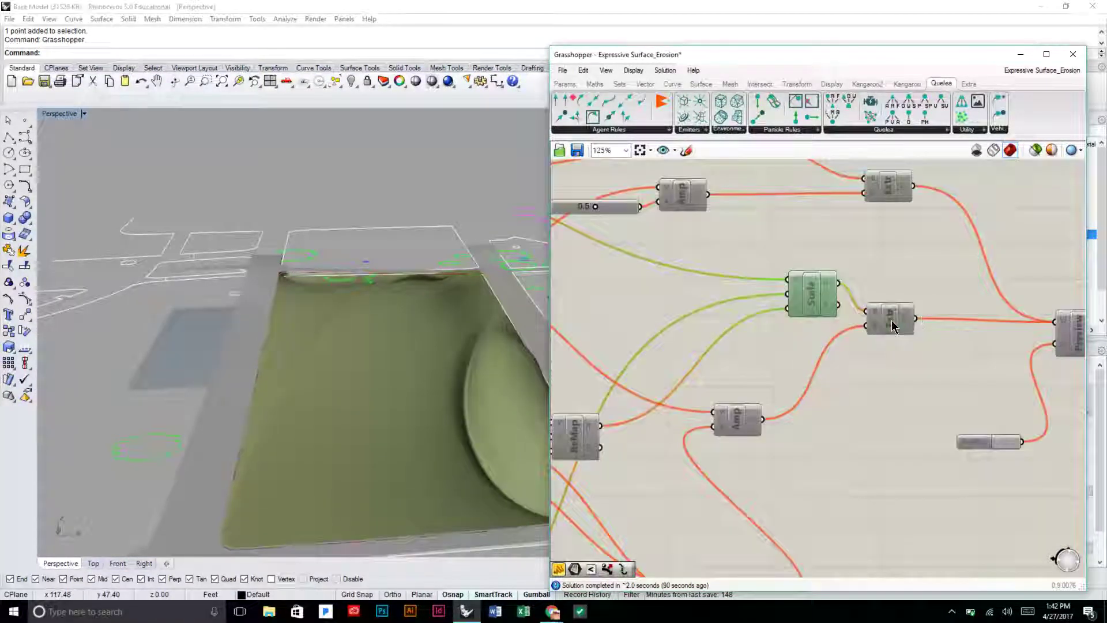
left_click_drag(893, 326, 957, 326)
right_click_drag(934, 254, 810, 289)
left_click_drag(765, 225, 842, 266)
left_click(863, 309)
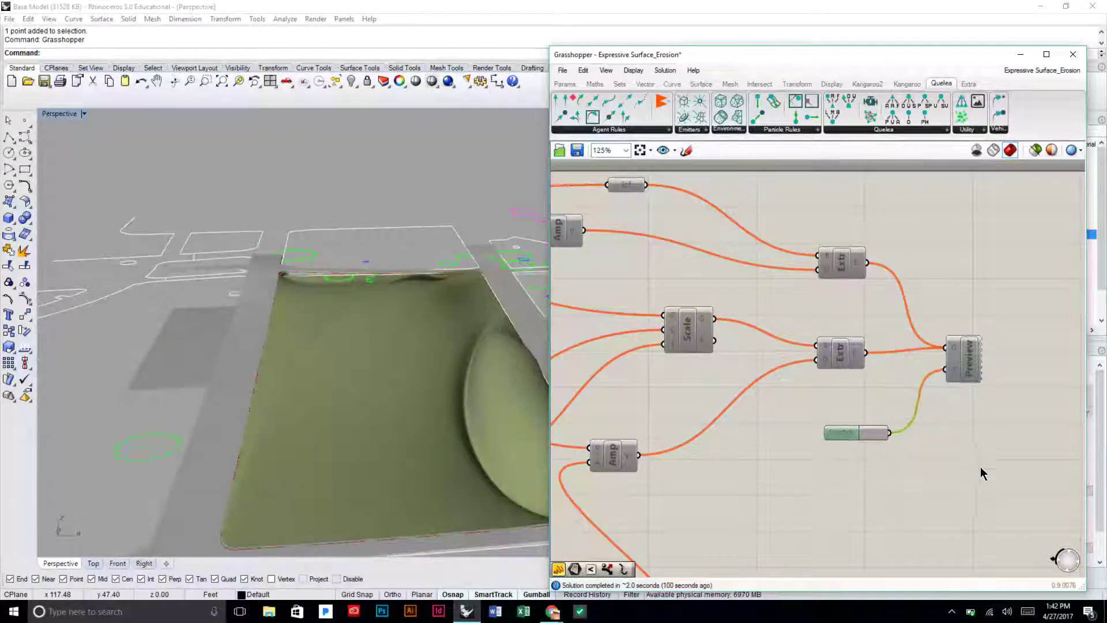
- Enable the Dispatch, Min, Bnd, ReMap, Dom, Scale and Amp components and their sliders between Larger and the two Extr components
left_click_drag(981, 466, 813, 234)
left_click(825, 209)
scroll(865, 257, "down", 3)
right_click_drag(805, 307, 962, 285)
left_click_drag(969, 517, 614, 201)
middle_click(614, 220)
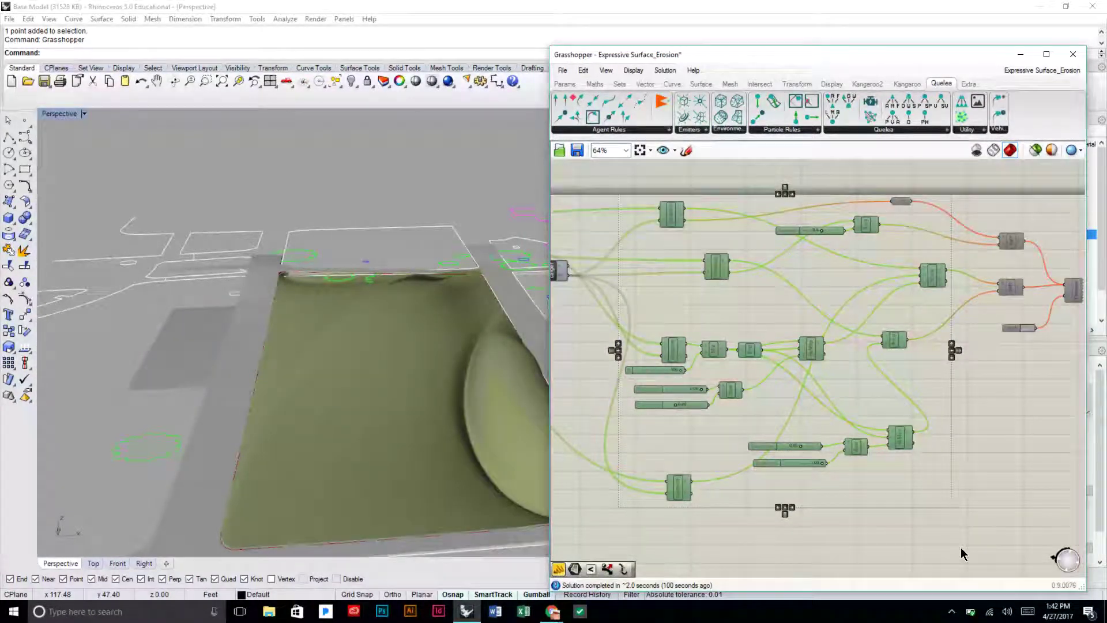
left_click_drag(962, 554, 630, 192)
middle_click(631, 220)
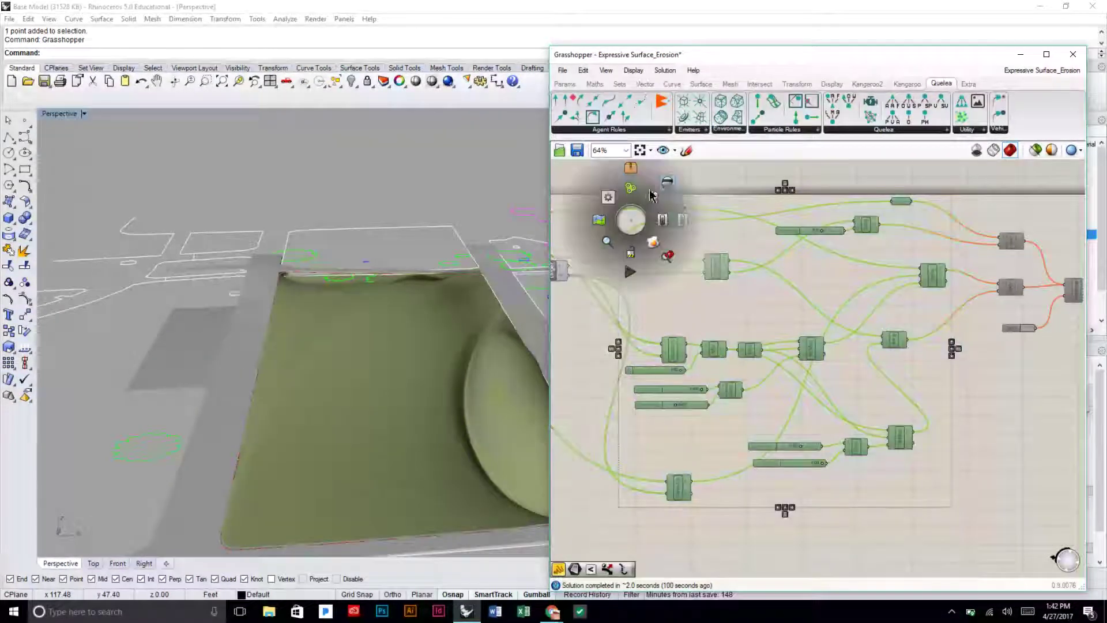
left_click(662, 221)
left_click(923, 235)
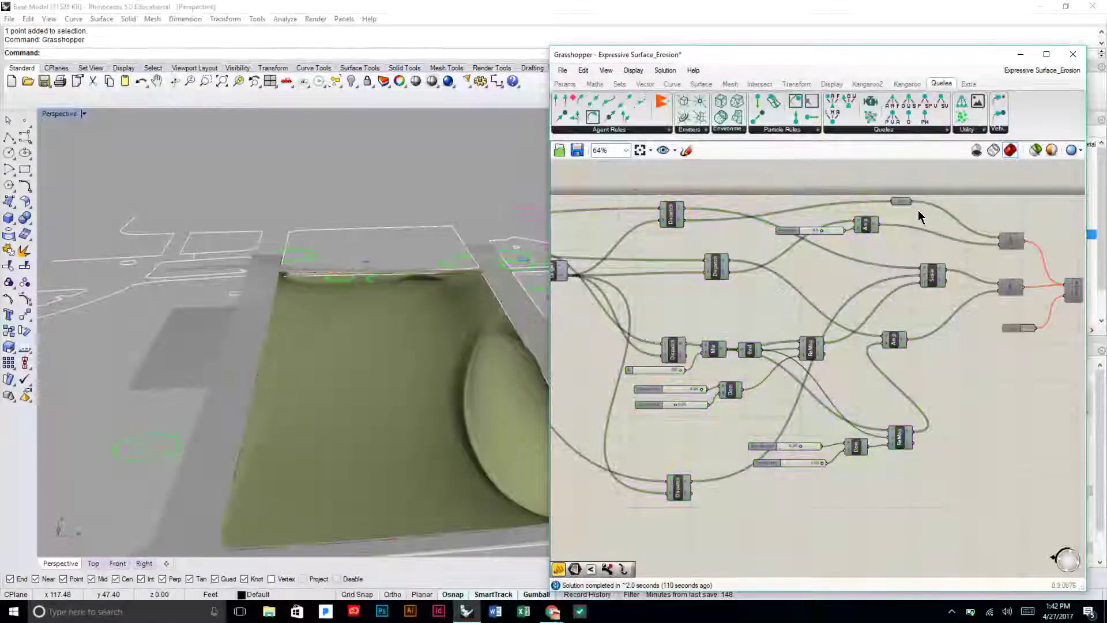
- Turn on the preview of the Srf parameter above the Amp component and its 0.5 Amplitude slider
right_click_drag(899, 220, 905, 249)
scroll(910, 232, "up", 5)
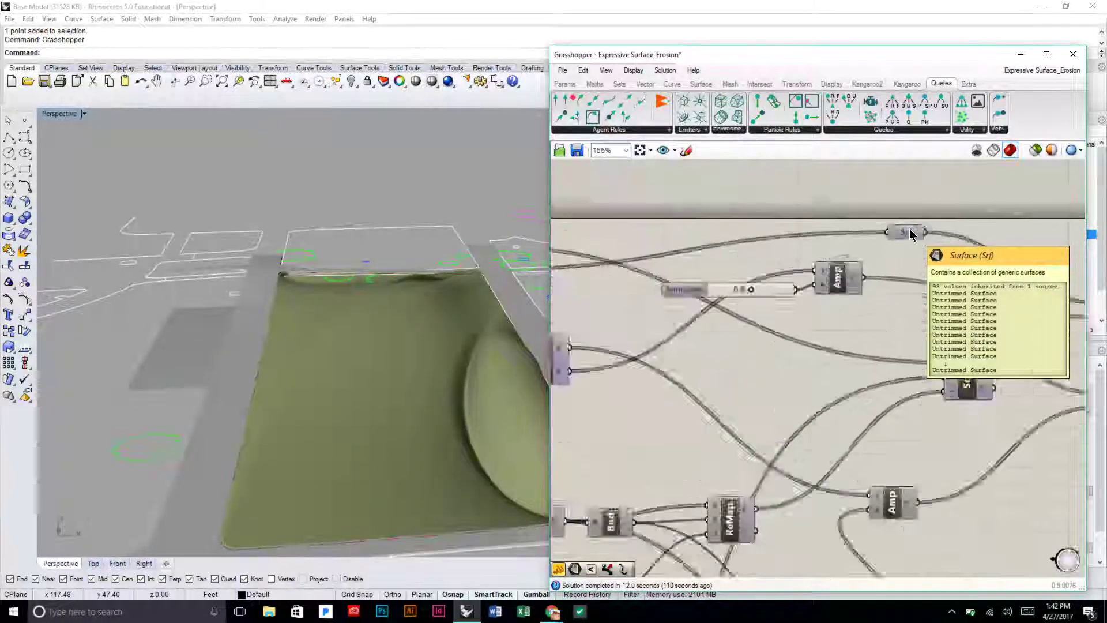
left_click(908, 232)
right_click(911, 232)
left_click(938, 252)
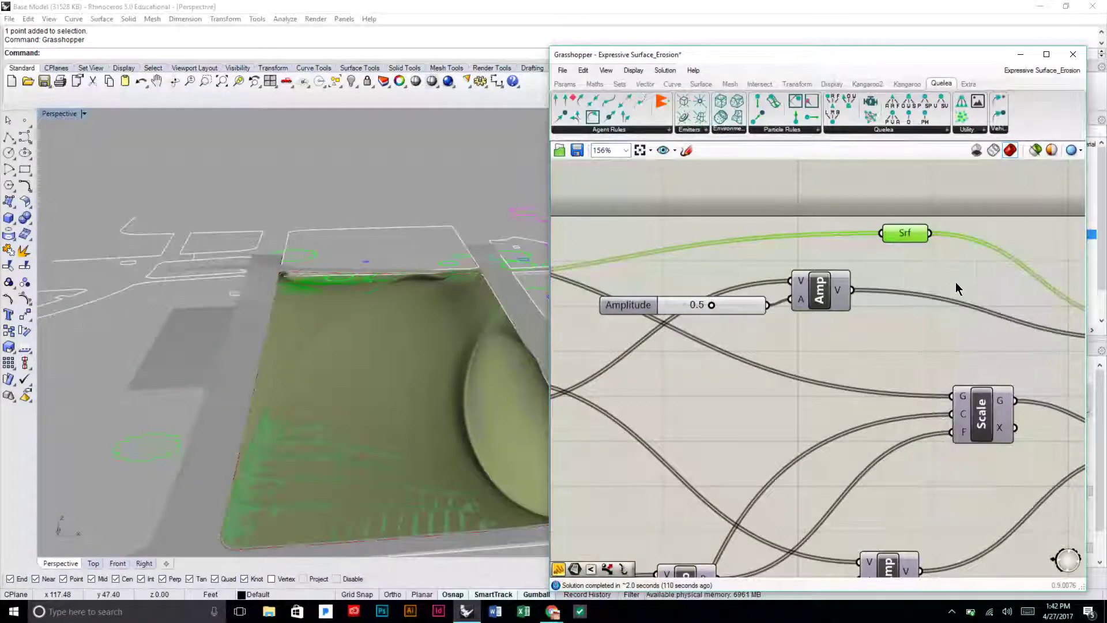
left_click(959, 287)
right_click_drag(444, 309, 435, 353)
scroll(807, 300, "down", 3)
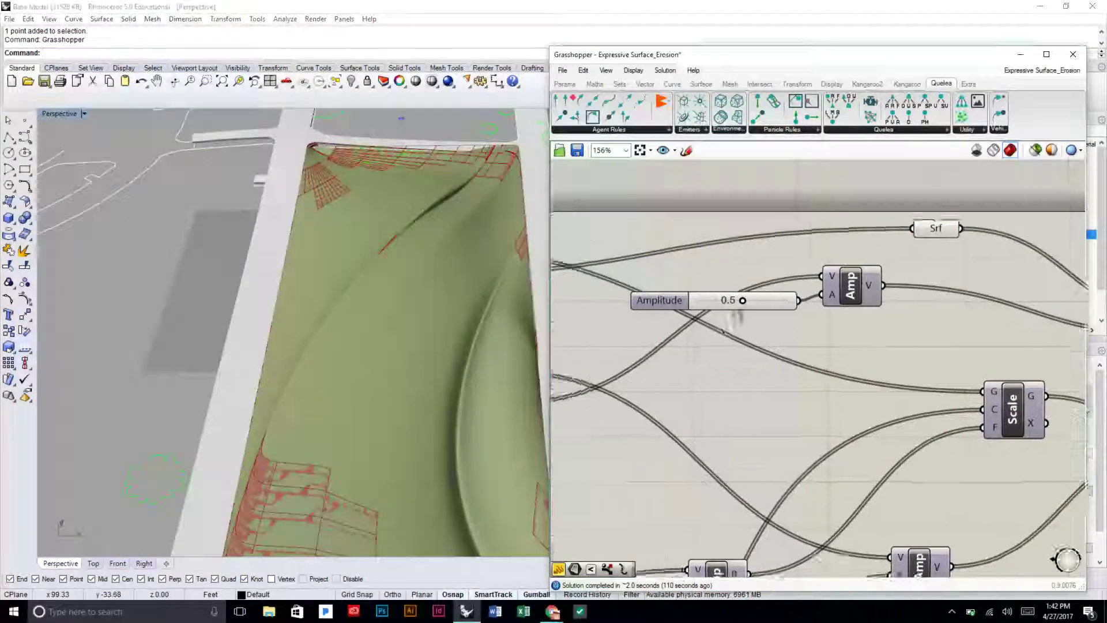
- Examine the cells held by the Srf parameter in the perspective view and trace them back to the Larger component
left_click_drag(952, 226, 961, 222)
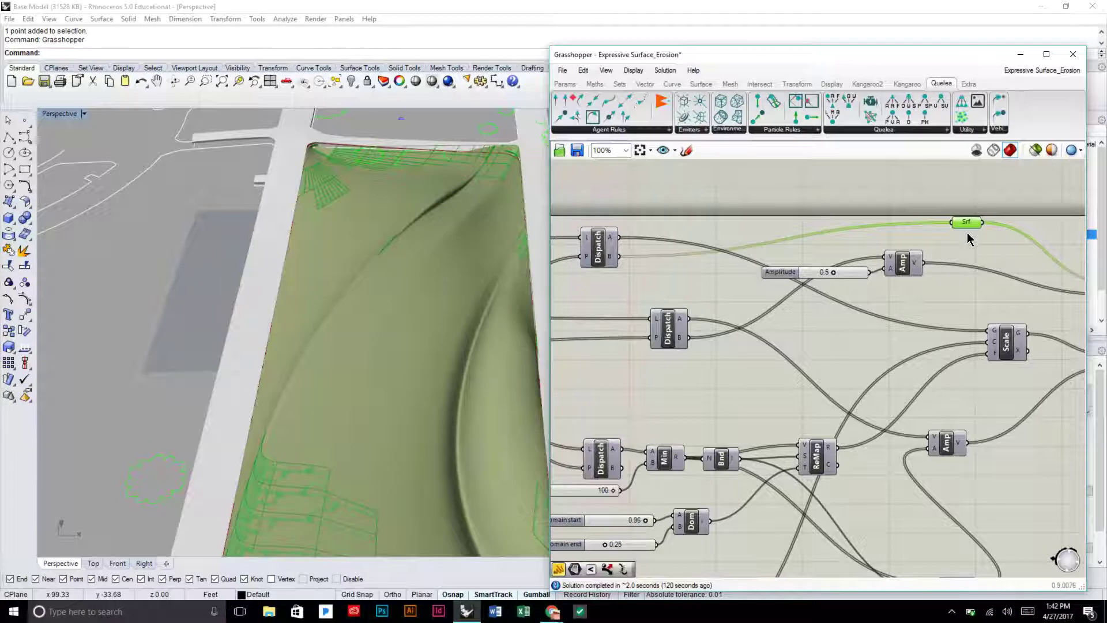
right_click_drag(984, 248, 968, 258)
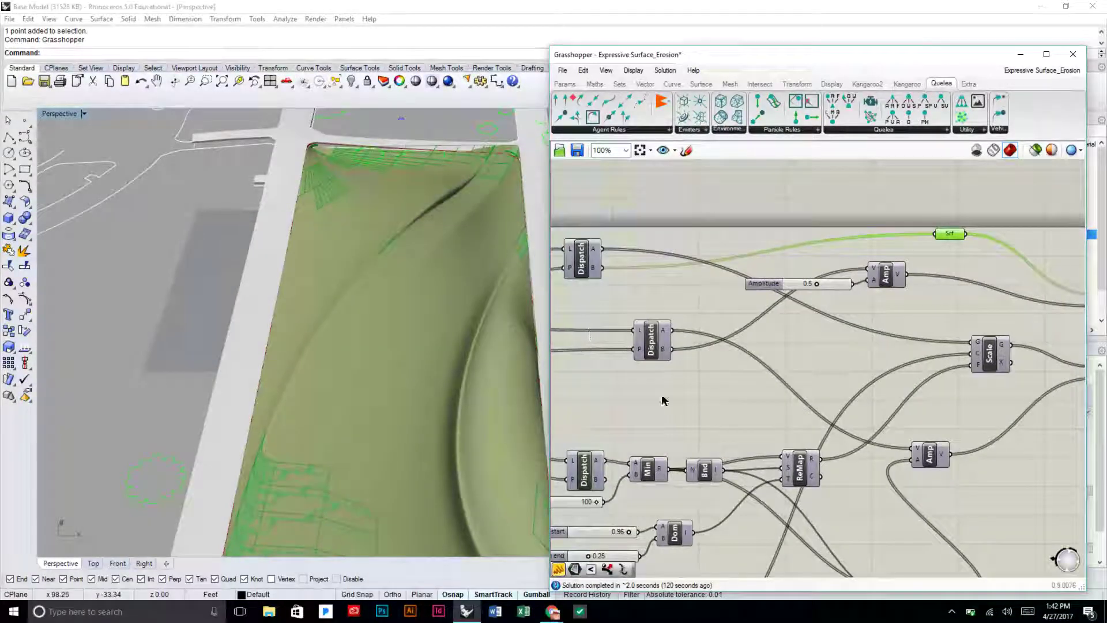
right_click_drag(435, 370, 463, 314)
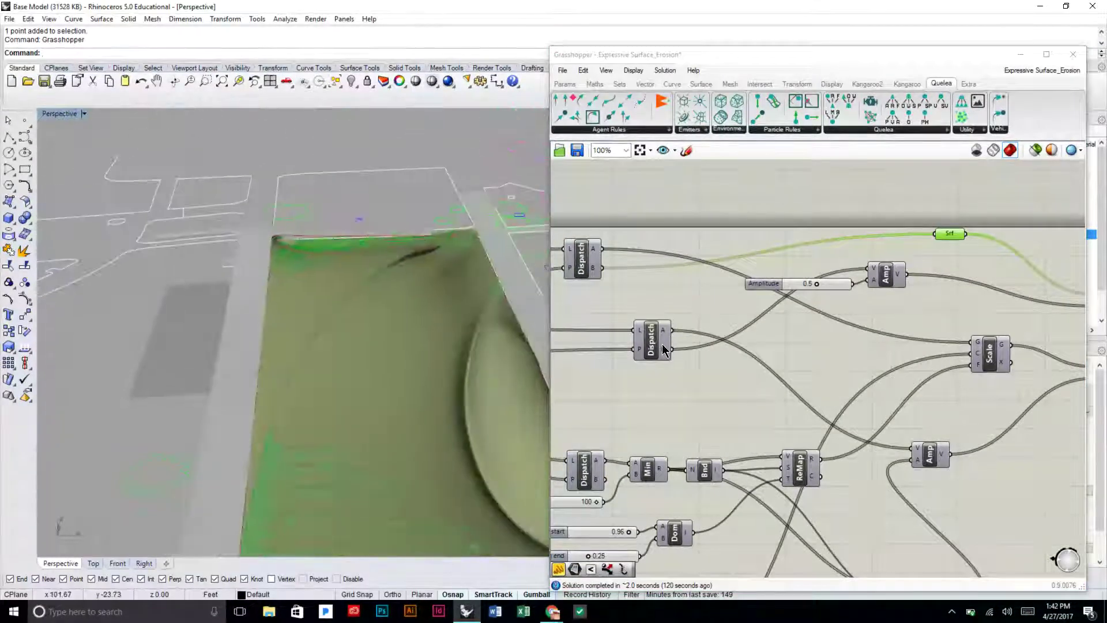
right_click_drag(664, 344, 904, 329)
scroll(636, 329, "up", 1)
scroll(636, 329, "up", 1)
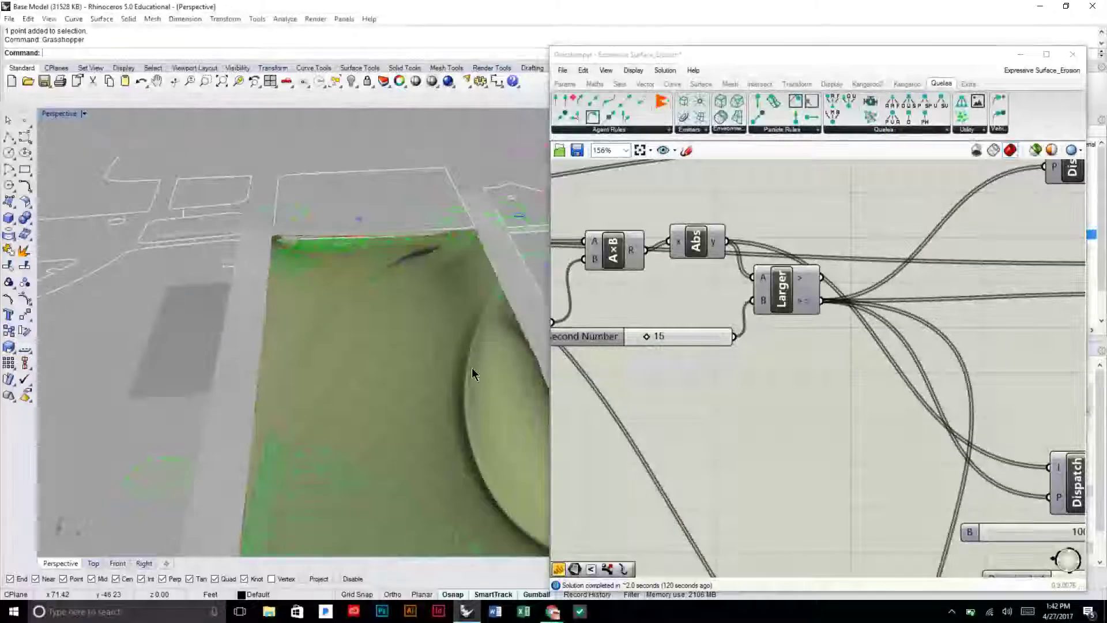
right_click_drag(472, 369, 463, 337)
scroll(800, 357, "down", 4)
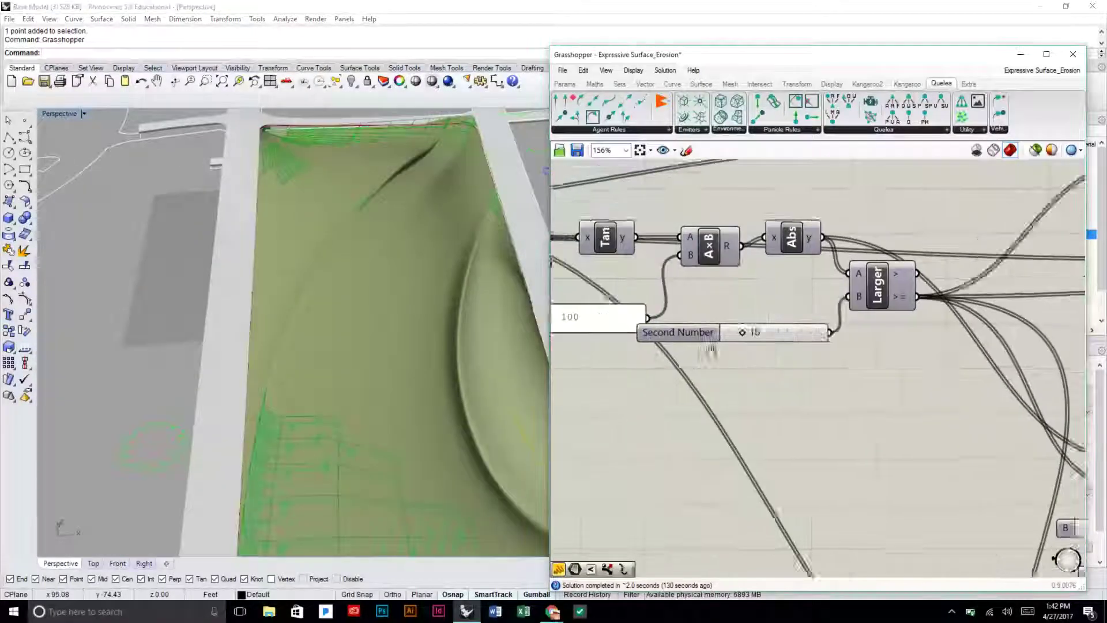
- Turn off the preview of the upstream components that display the smooth base surface beneath the dispatched cells
middle_click(731, 383)
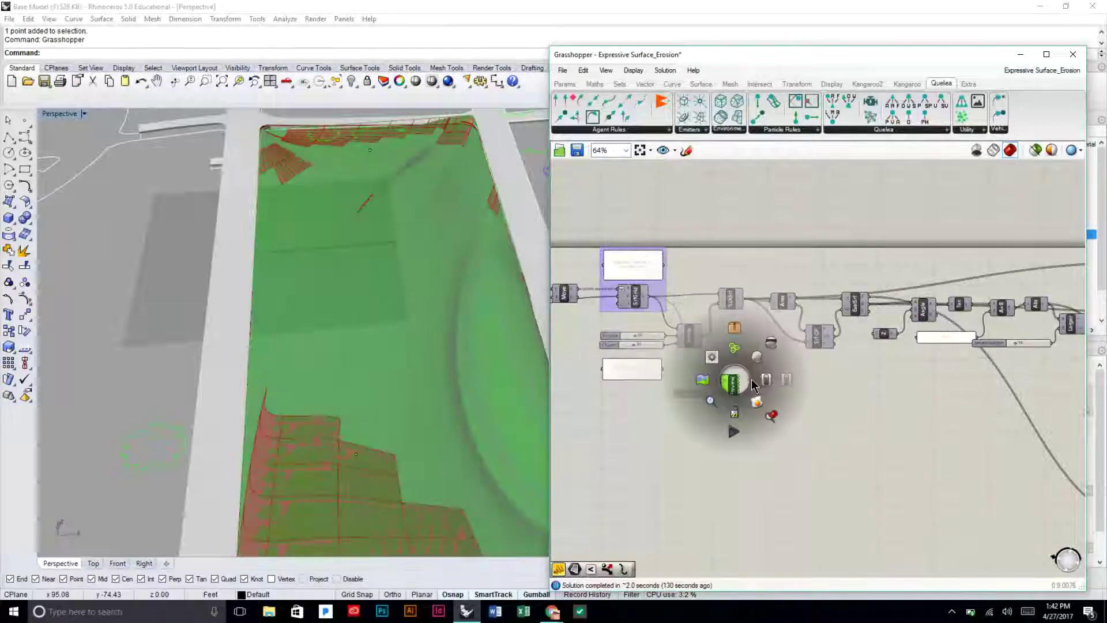
left_click(770, 349)
left_click(931, 382)
right_click_drag(967, 366, 840, 392)
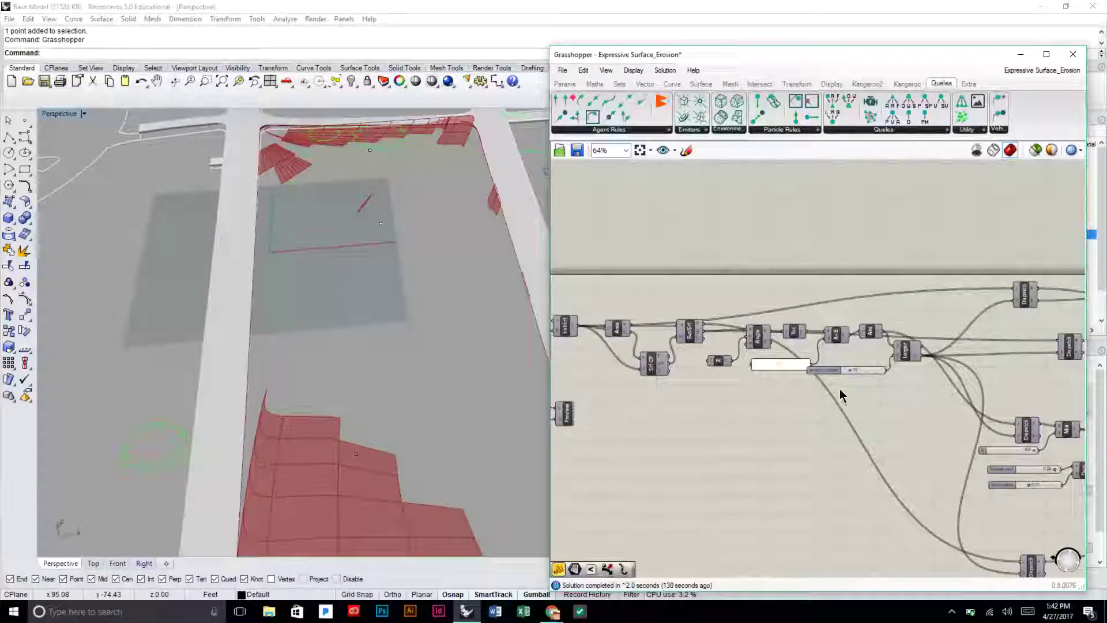
right_click_drag(464, 427, 452, 388)
scroll(834, 370, "up", 2)
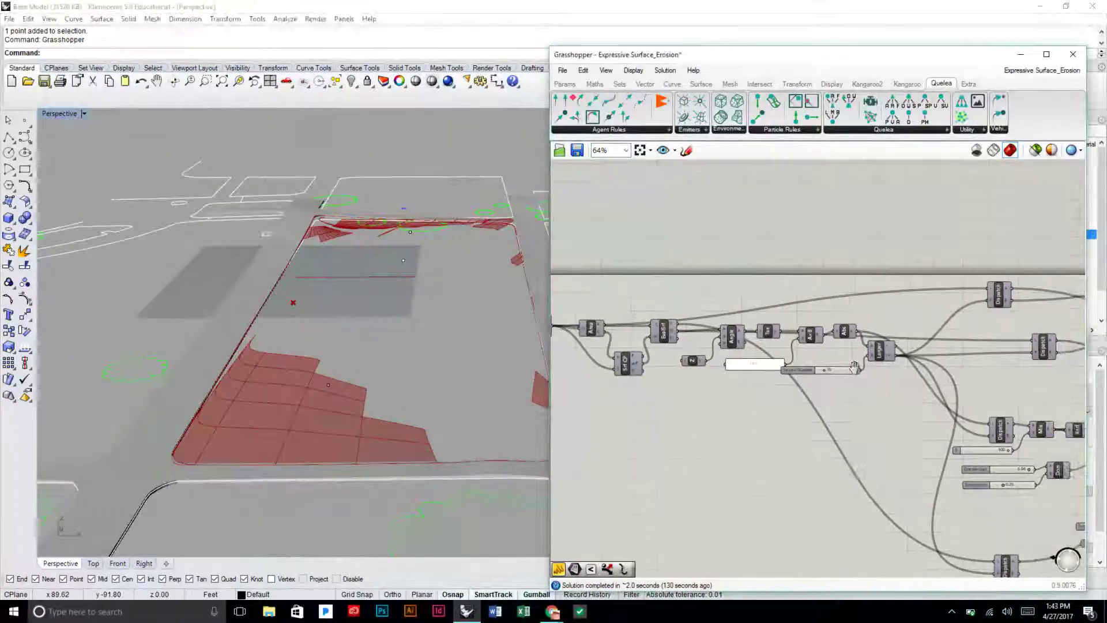
- Set the Second Number slider feeding the Larger component to 31
scroll(834, 370, "up", 2)
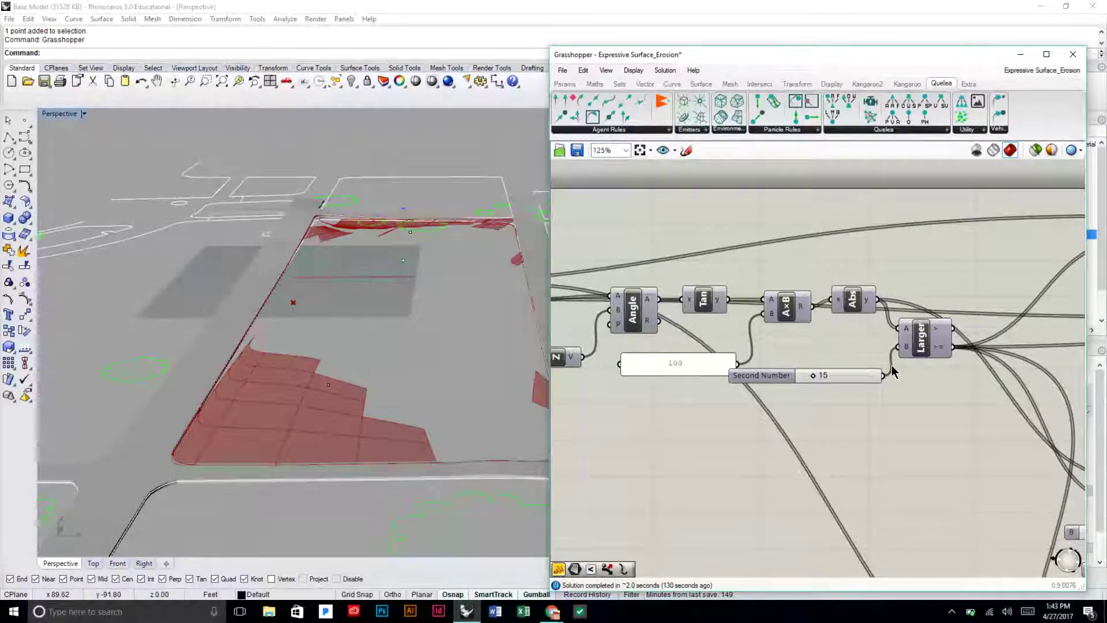
mouse_move(477, 376)
right_mouse_down()
mouse_move(483, 332)
mouse_move(479, 381)
right_mouse_up()
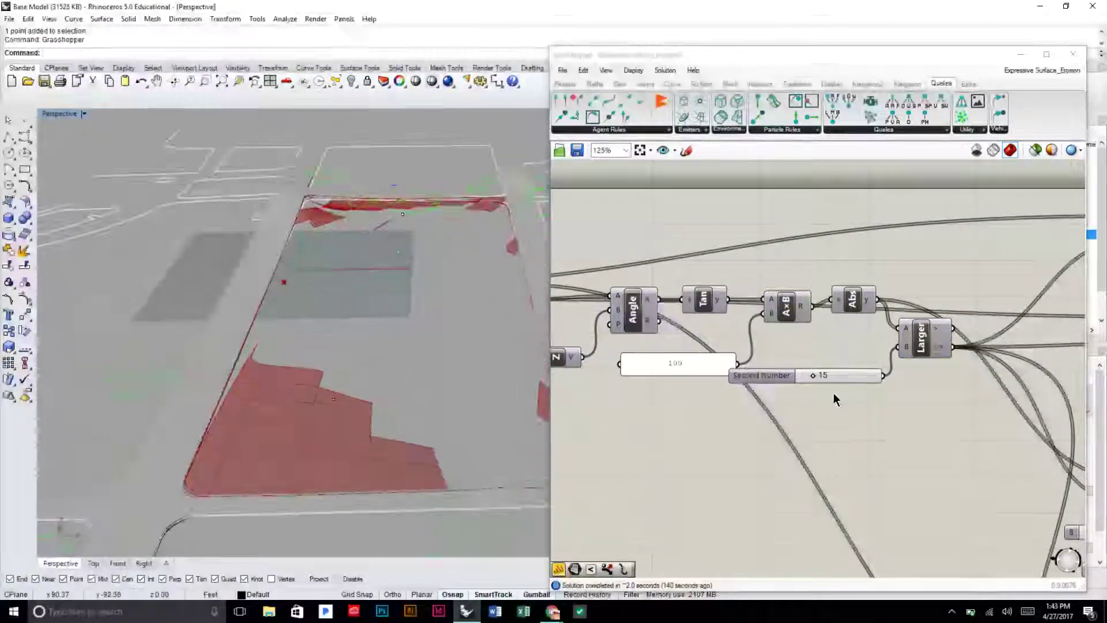
left_click_drag(811, 377, 819, 382)
right_click_drag(444, 310, 461, 340)
left_click_drag(824, 378, 828, 375)
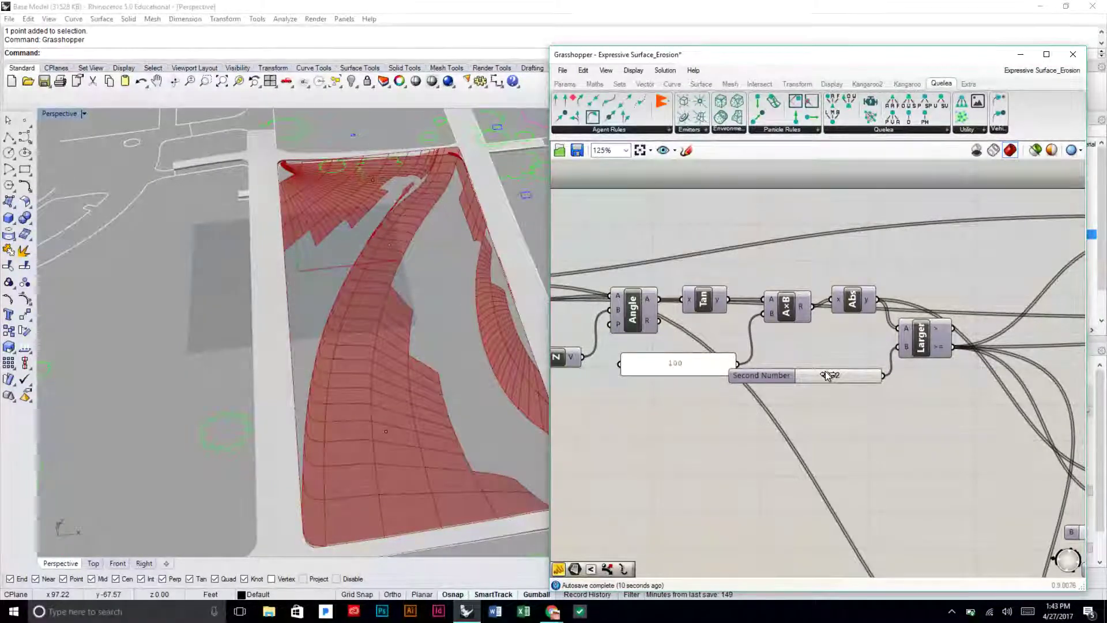
scroll(837, 386, "up", 4)
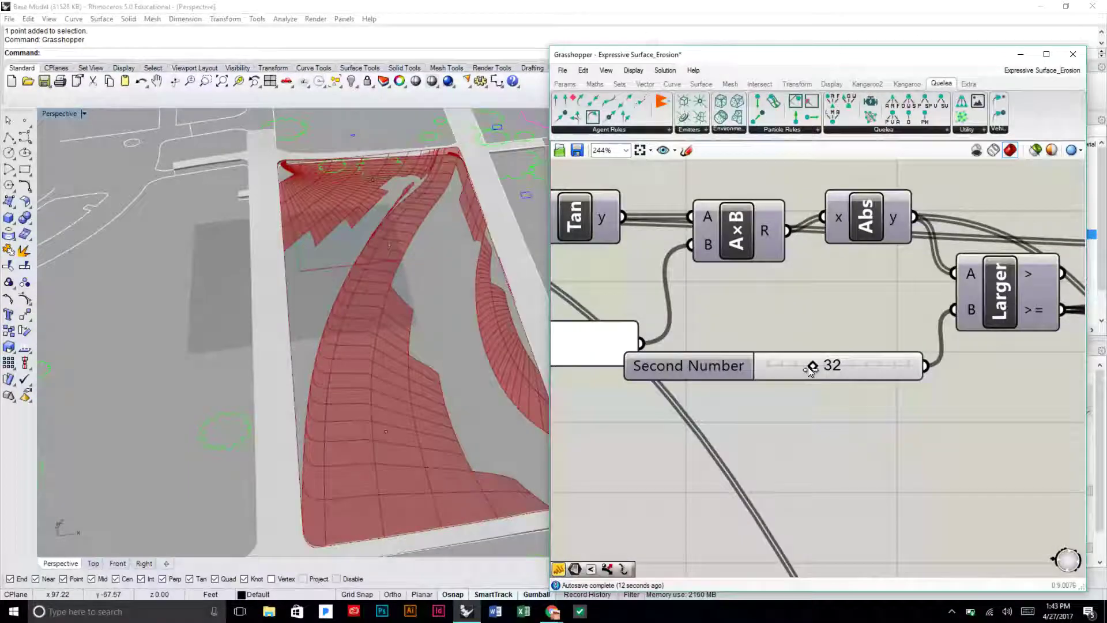
left_click_drag(810, 379, 808, 384)
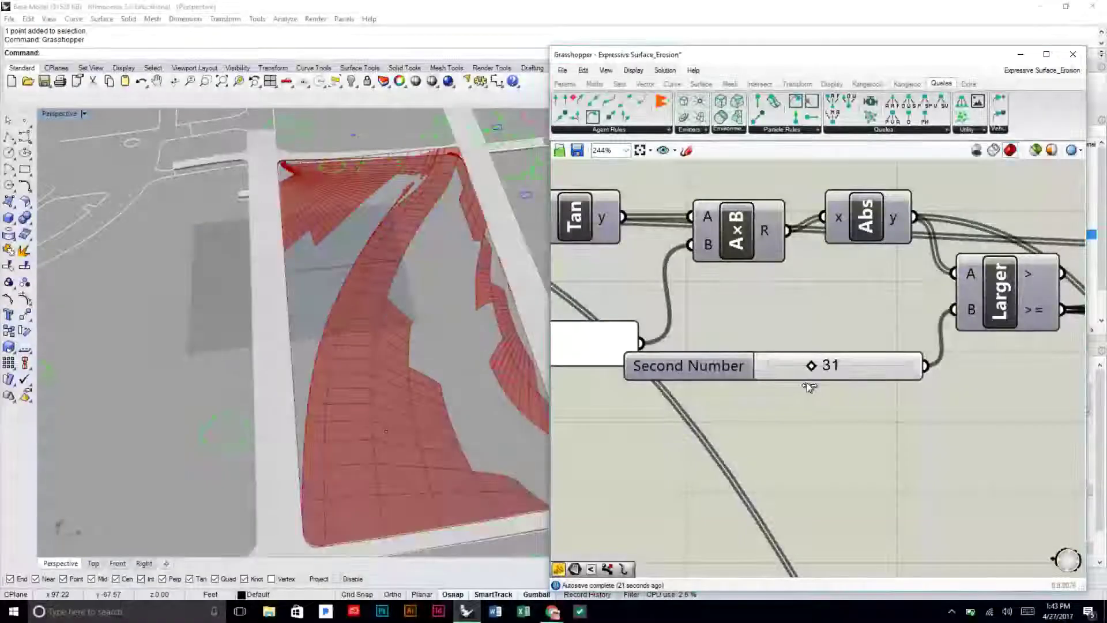
- Examine the distribution of the previewed cells across the site from low, angled and overhead views
right_click_drag(403, 300, 440, 312)
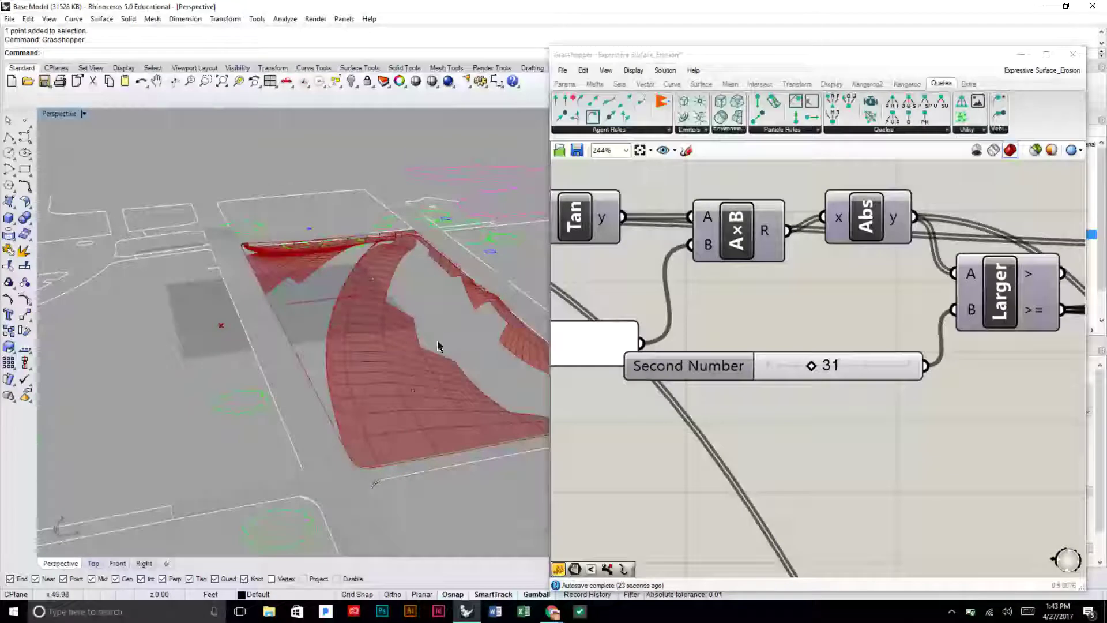
right_click_drag(410, 432, 403, 412)
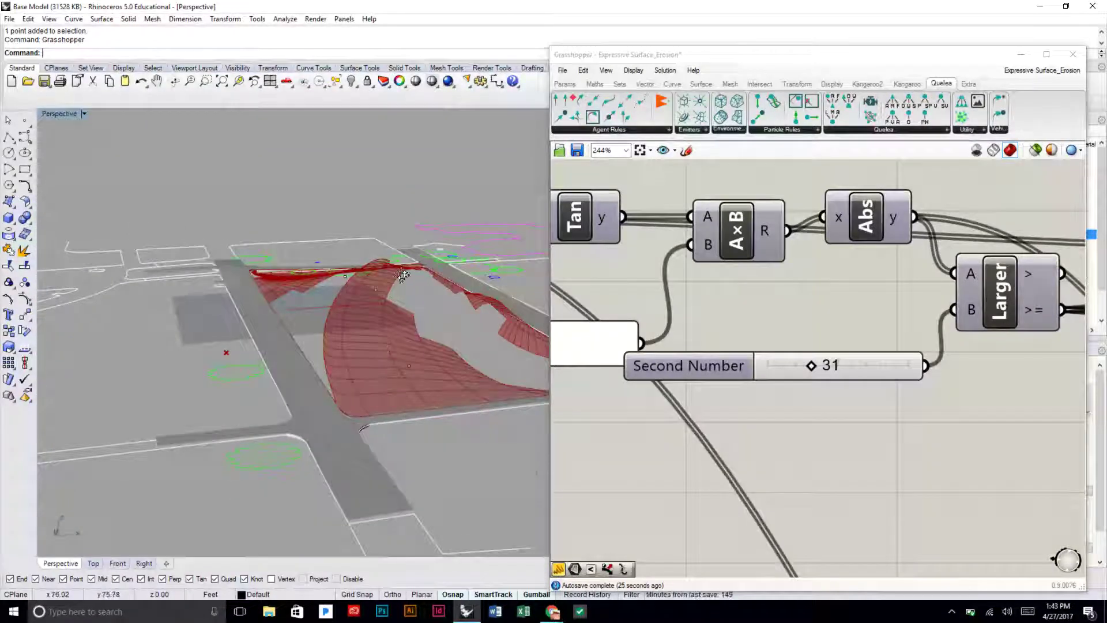
right_click_drag(402, 276, 390, 279)
scroll(390, 280, "up", 3)
right_click_drag(358, 210, 360, 206)
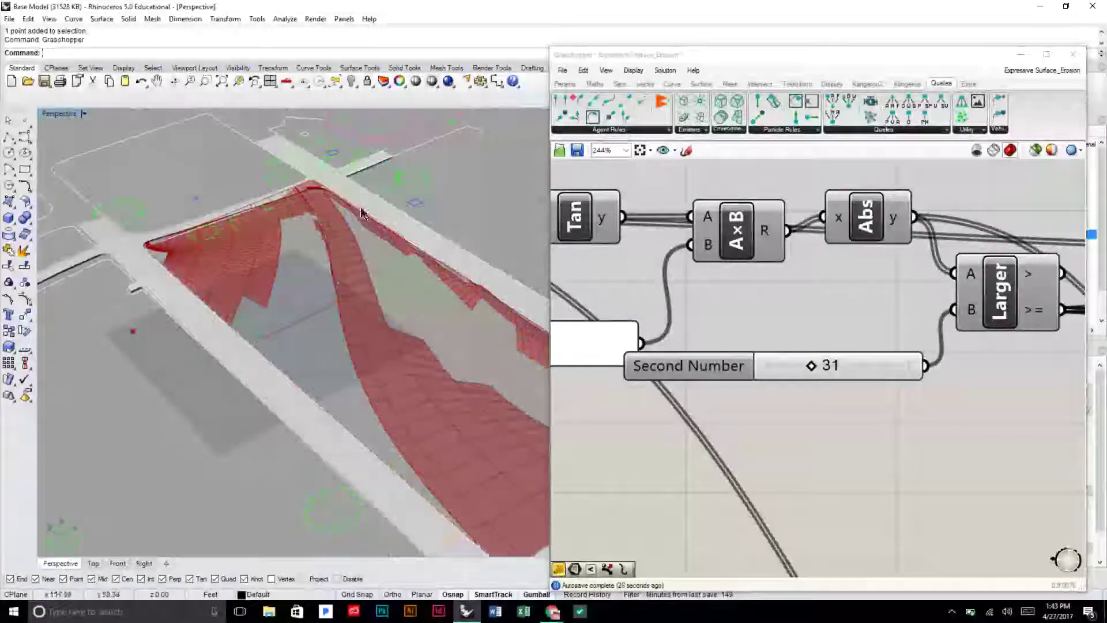
right_click_drag(393, 413, 366, 283)
right_click_drag(852, 304, 797, 313)
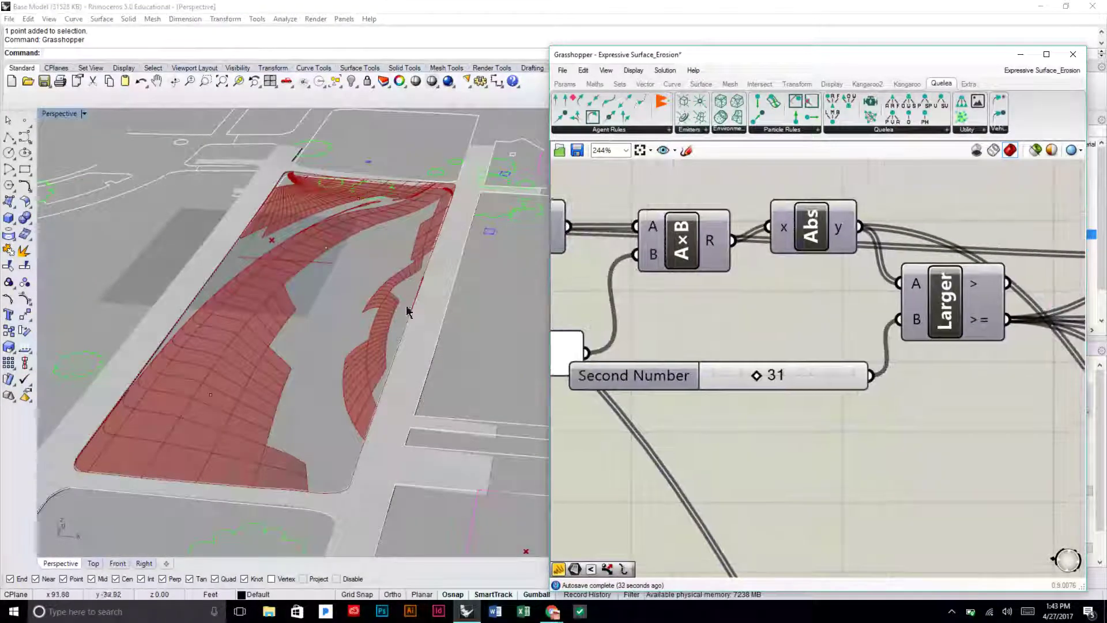
right_click_drag(407, 311, 331, 203)
scroll(422, 369, "down", 4)
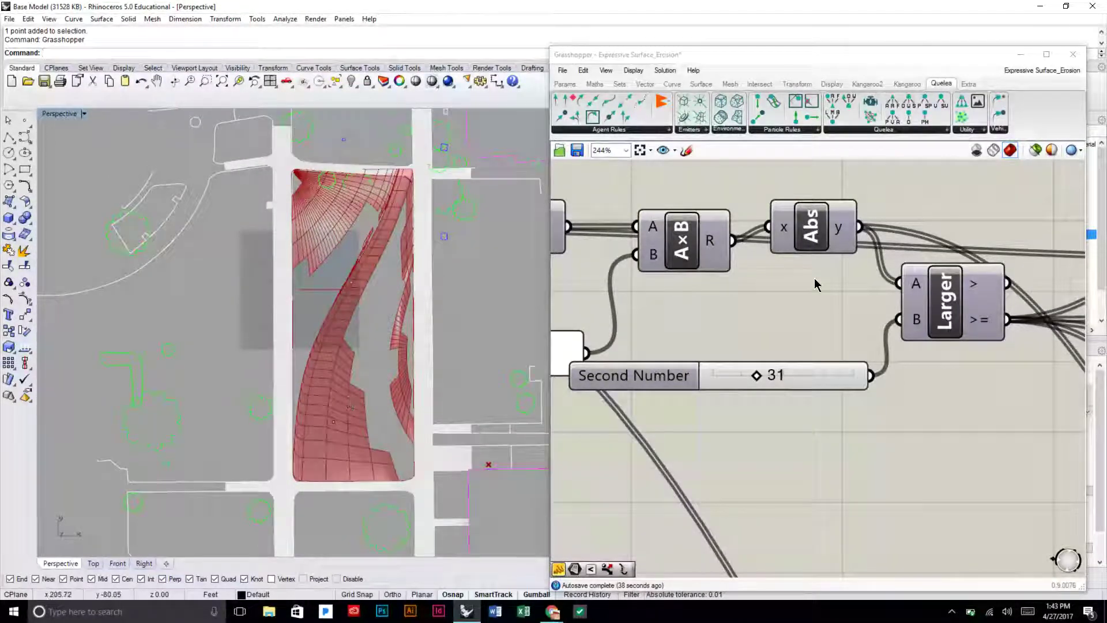
- Inspect the steep cells at the far corner of the site up close and in relation to the whole surface
right_click_drag(907, 365, 729, 375)
right_click_drag(346, 334, 257, 290)
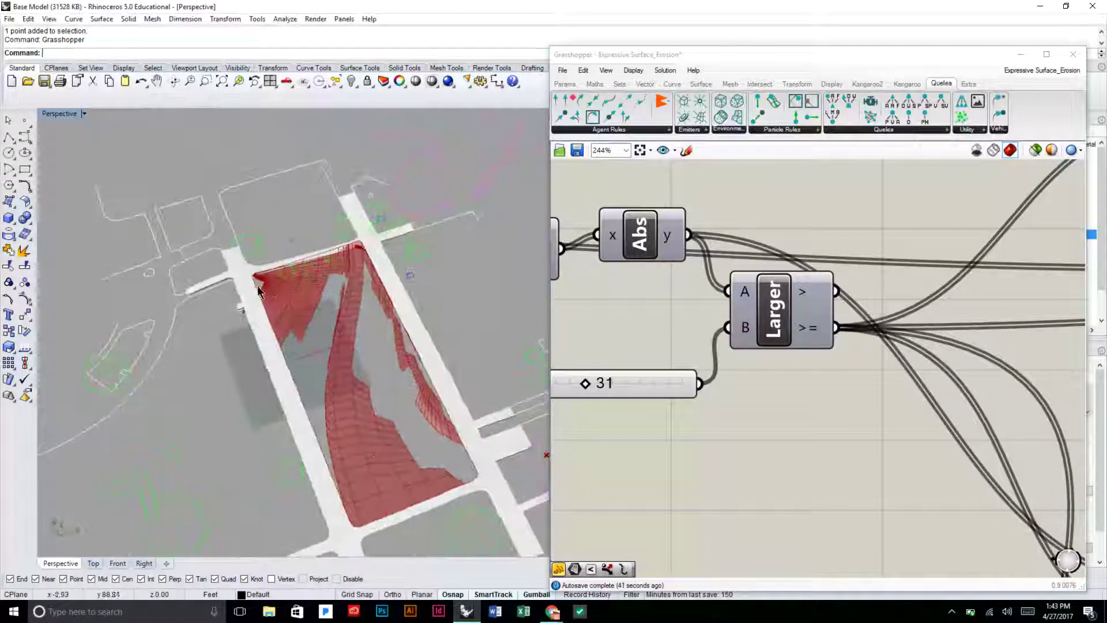
scroll(281, 288, "up", 11)
right_click_drag(307, 359, 308, 287)
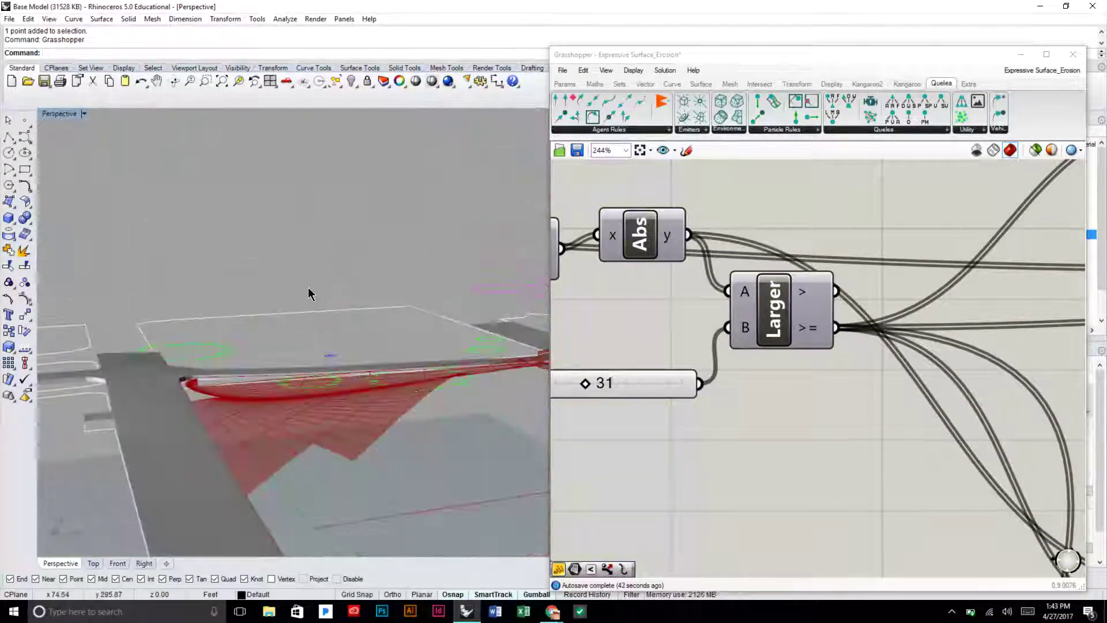
right_click_drag(279, 368, 313, 402)
scroll(315, 382, "down", 3)
mouse_move(428, 437)
right_mouse_down()
mouse_move(383, 388)
mouse_move(418, 432)
right_mouse_up()
scroll(419, 421, "down", 2)
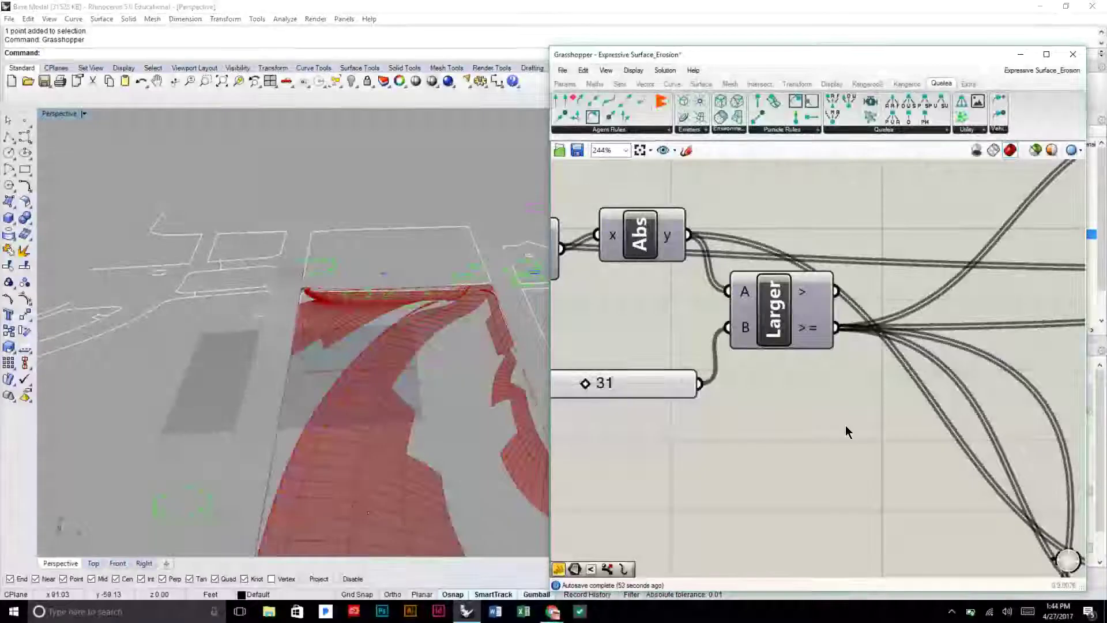
- Examine how the Dispatch outputs feed the Srf, Amp and Scale components
right_click_drag(889, 419, 712, 427)
scroll(709, 425, "down", 4)
right_click_drag(918, 432, 606, 388)
left_click(838, 268)
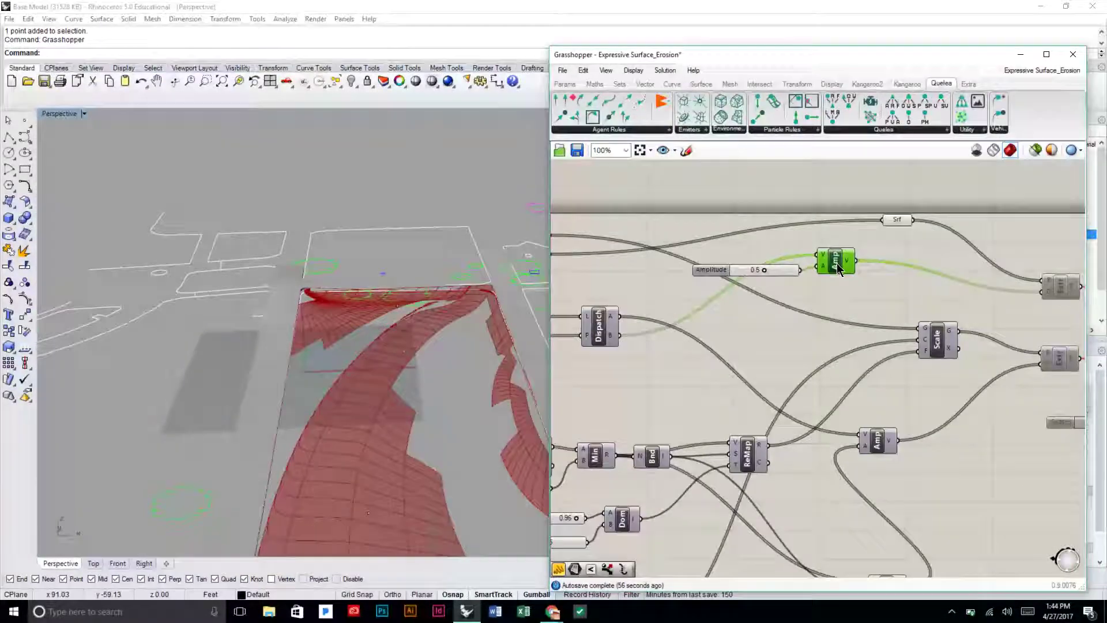
left_click(843, 295)
right_click_drag(817, 296, 835, 280)
right_click_drag(685, 253, 738, 264)
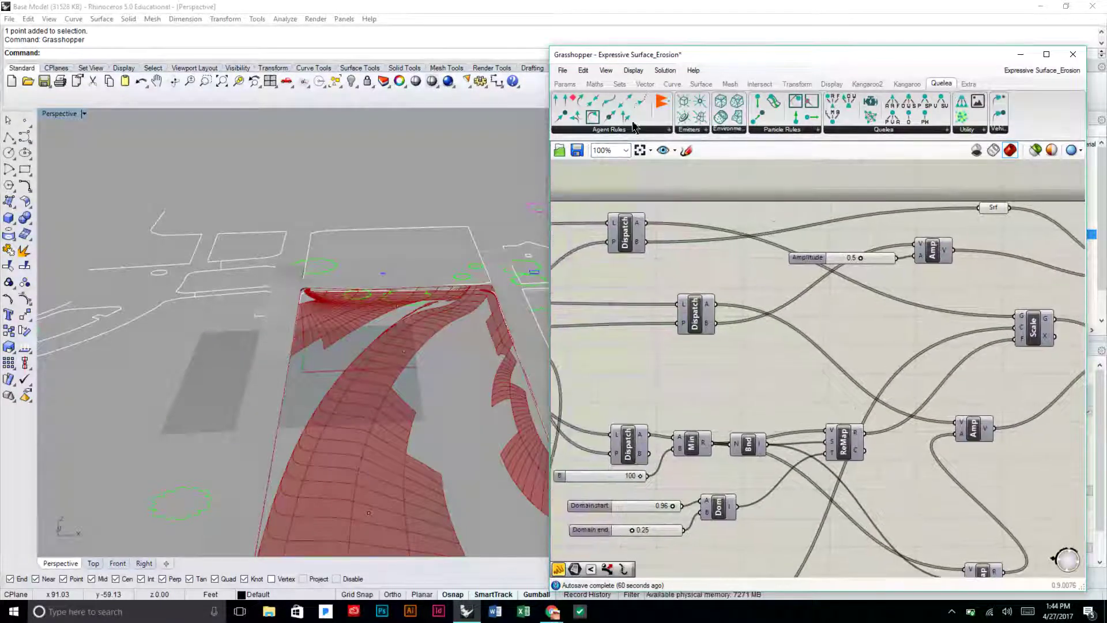
- Preview the uppermost Dispatch's A output through a temporary Surface parameter and delete that parameter
left_click(568, 85)
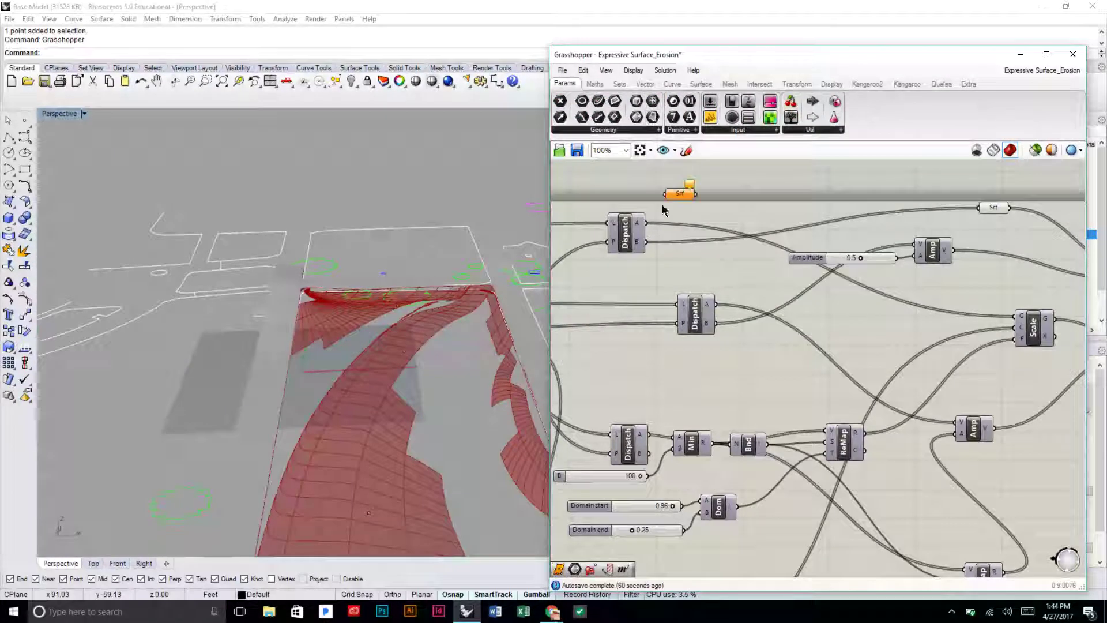
right_click_drag(663, 210, 745, 231)
left_click(745, 230)
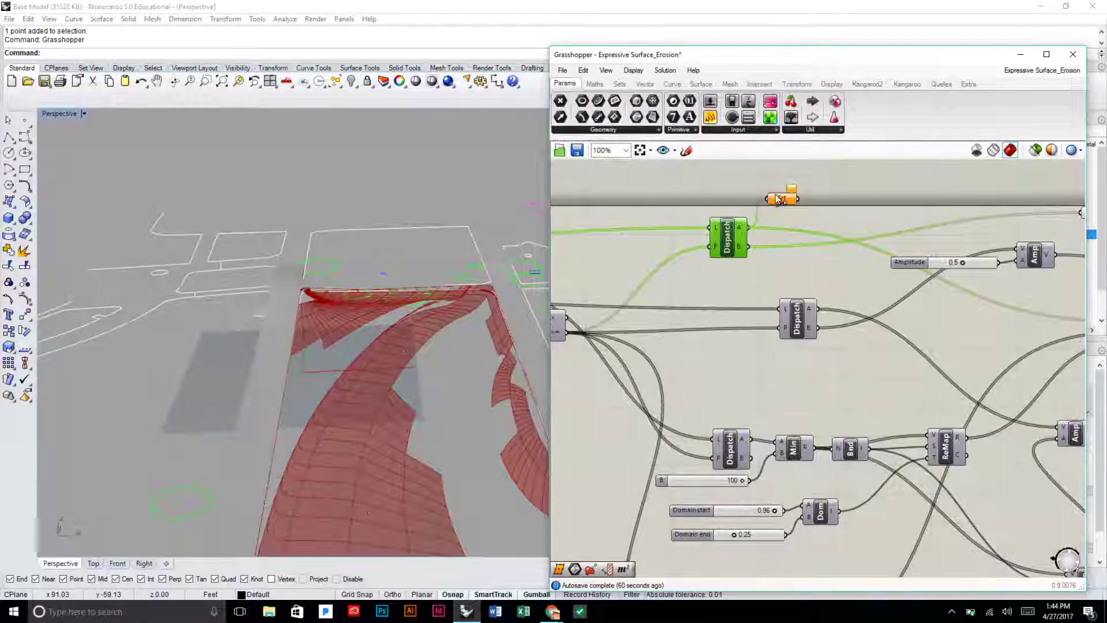
left_click_drag(779, 199, 791, 207)
right_click_drag(449, 263, 439, 241)
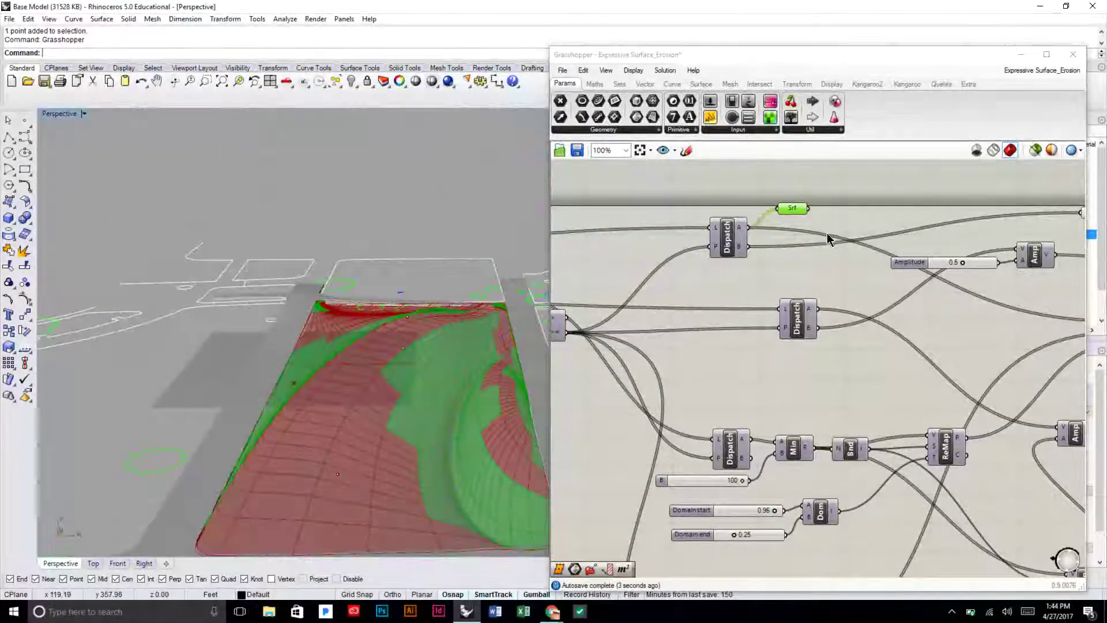
left_click(797, 209)
key("Delete")
- Align the middle Dispatch component vertically with the Dispatch components above and below it
right_click_drag(803, 315, 853, 288)
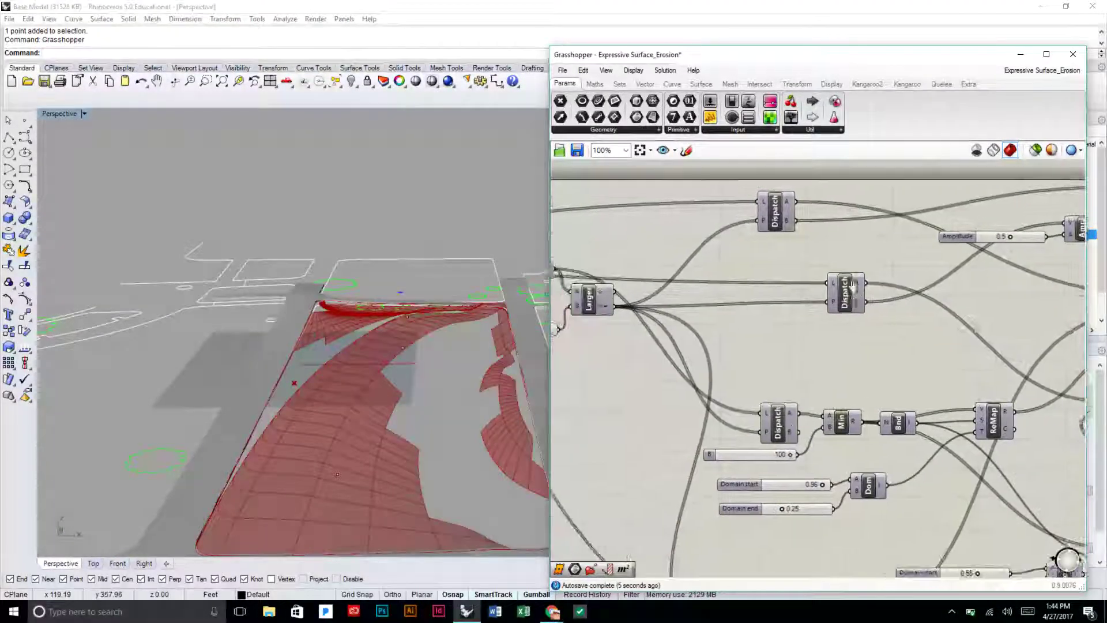
left_click_drag(845, 292, 779, 310)
left_click(805, 325)
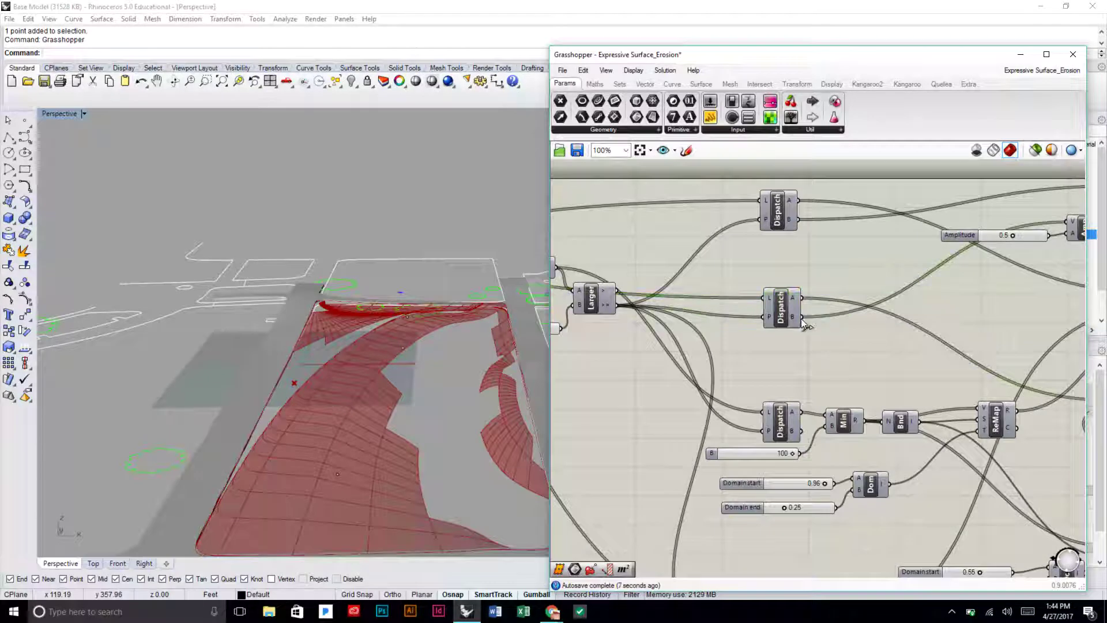
- Review the threshold slider, the Larger connections to the Dispatch components, and the slope calculation back to EvalSrf
right_click_drag(614, 305, 854, 306)
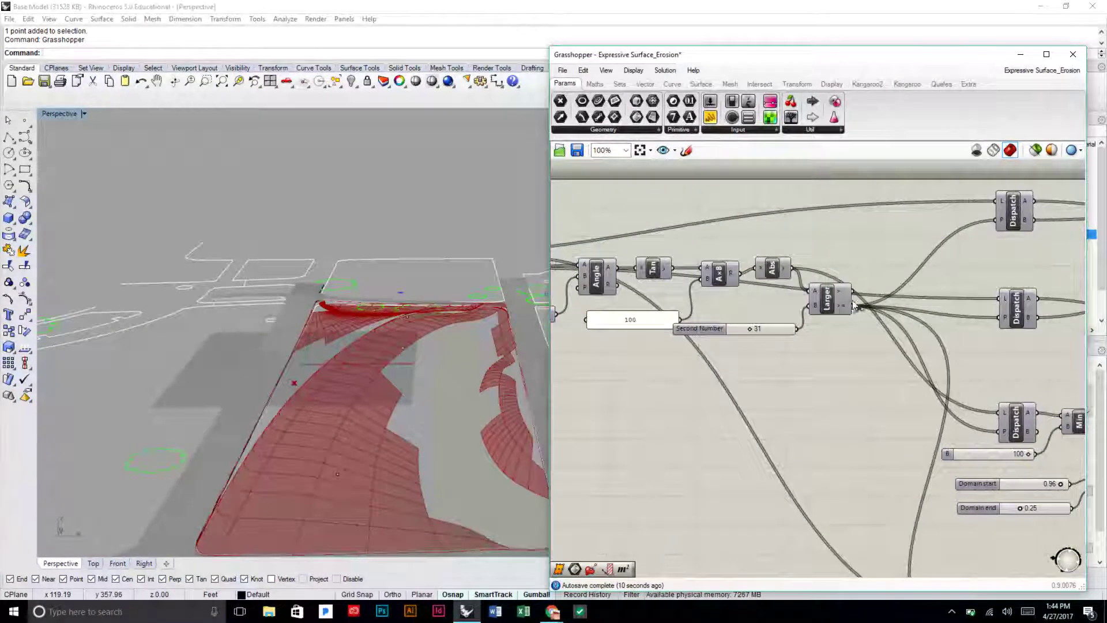
scroll(791, 327, "up", 3)
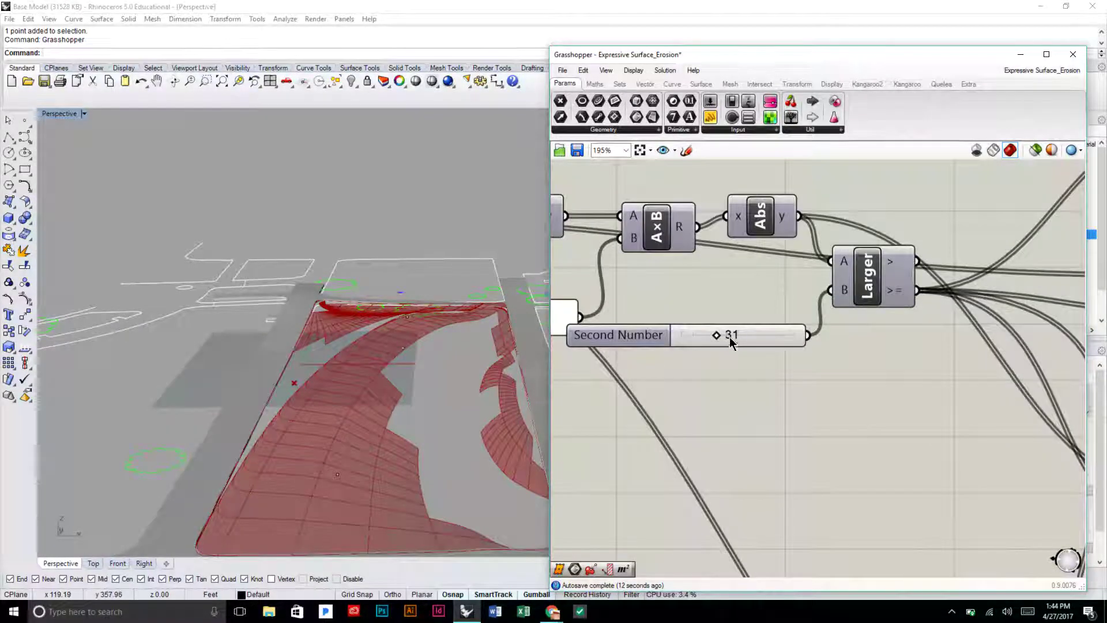
right_click_drag(1055, 325, 682, 274)
scroll(761, 282, "down", 2)
right_click_drag(750, 278, 954, 300)
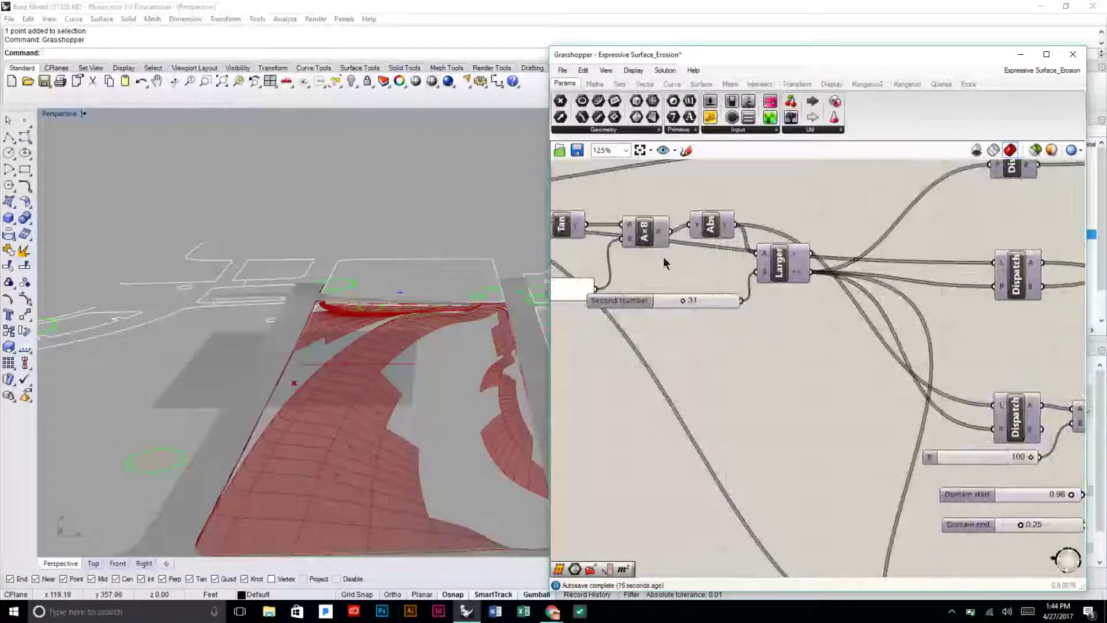
mouse_move(662, 263)
right_mouse_down()
mouse_move(893, 285)
mouse_move(628, 262)
mouse_move(696, 248)
right_mouse_up()
right_click_drag(588, 239, 654, 255)
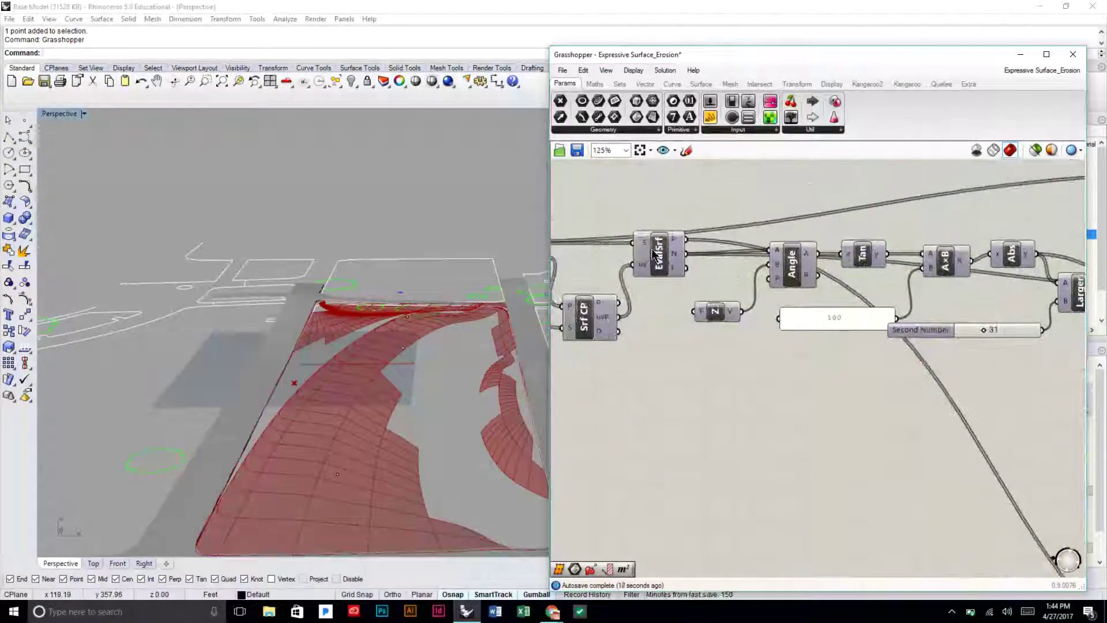
- Trace the connections from EvalSrf through the Dispatch components, Min, Bnd and ReMap towards the Scale component
left_click(660, 231)
scroll(678, 232, "down", 2)
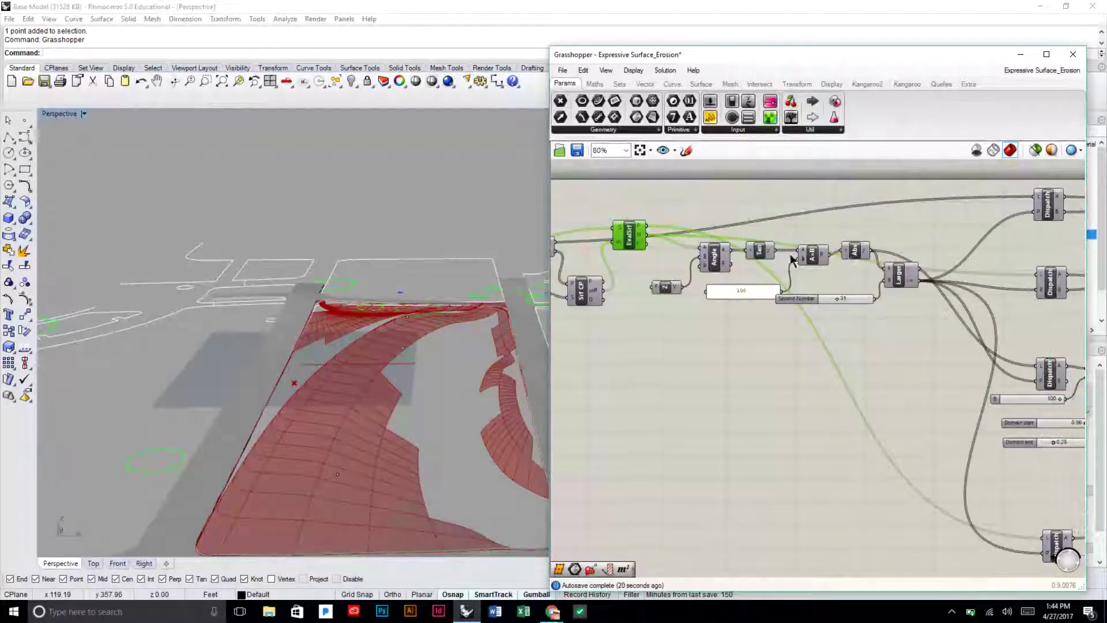
right_click_drag(929, 301, 778, 280)
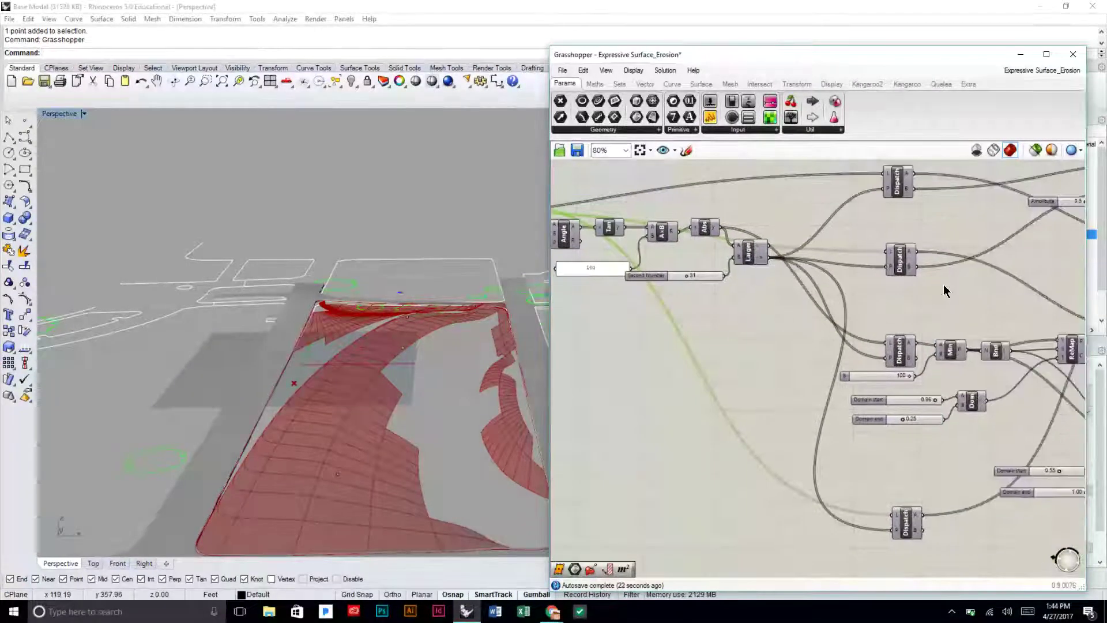
right_click_drag(903, 289, 936, 278)
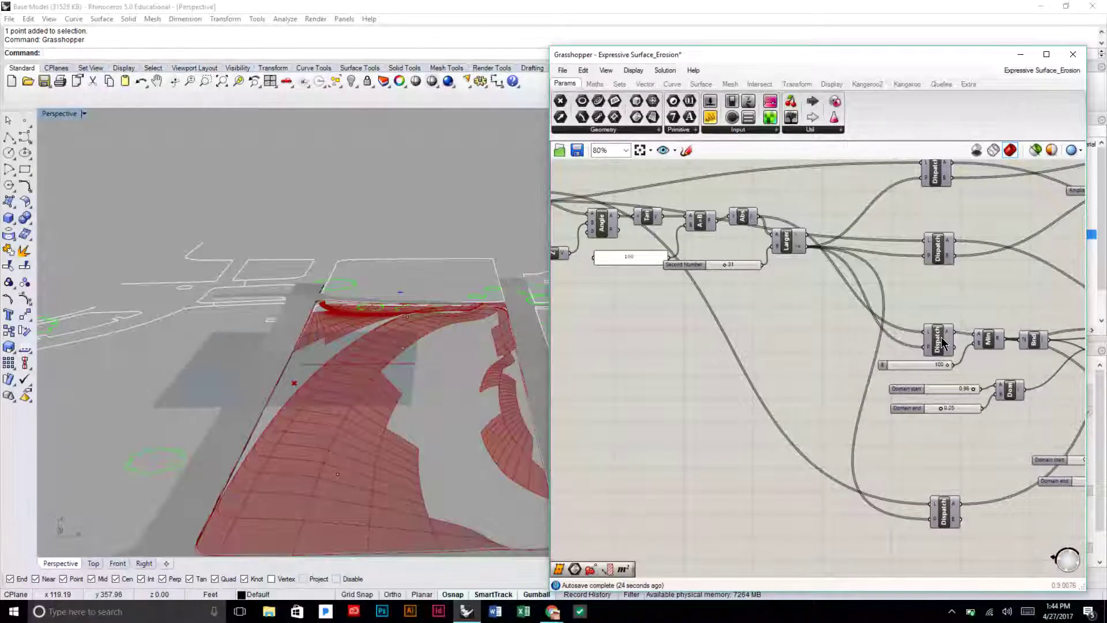
scroll(889, 304, "up", 3)
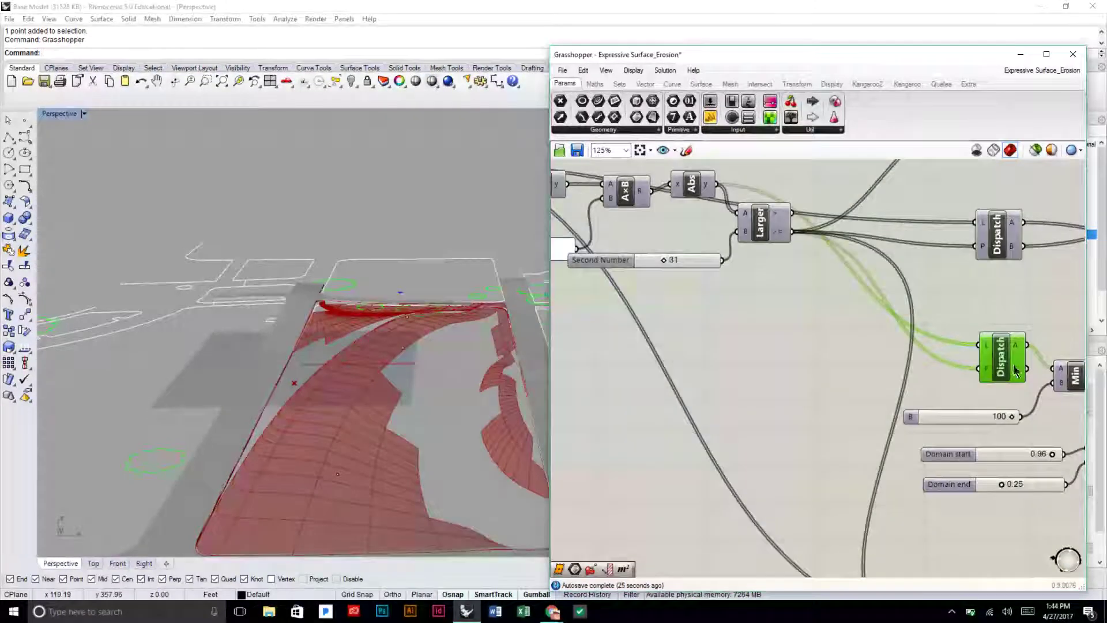
right_click_drag(1014, 371, 712, 347)
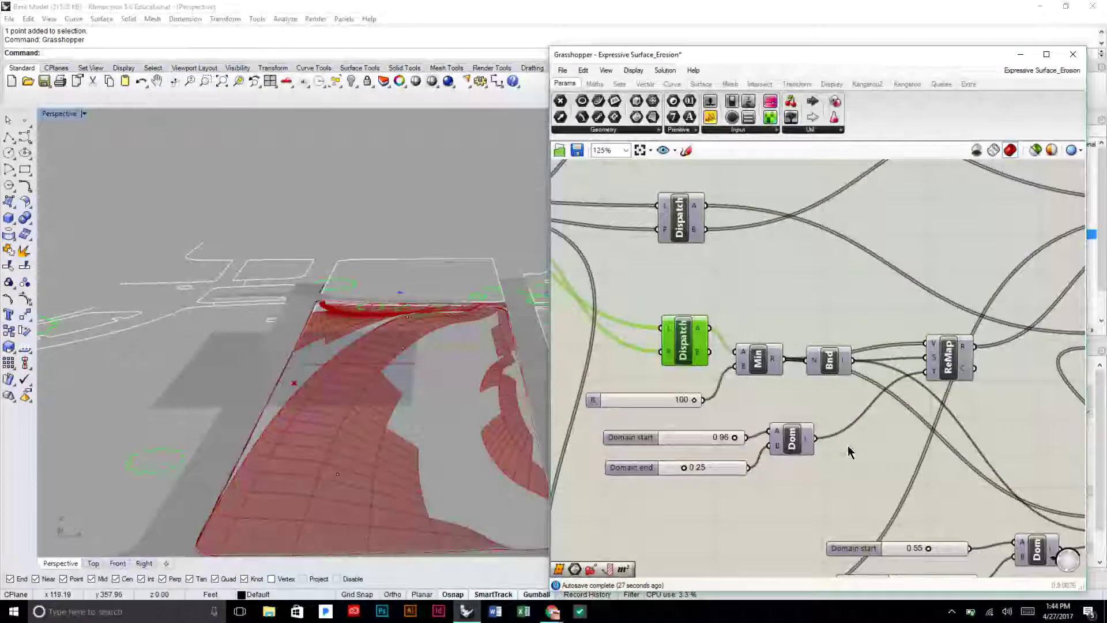
scroll(788, 316, "down", 1)
left_click(785, 299)
right_click_drag(876, 288, 748, 291)
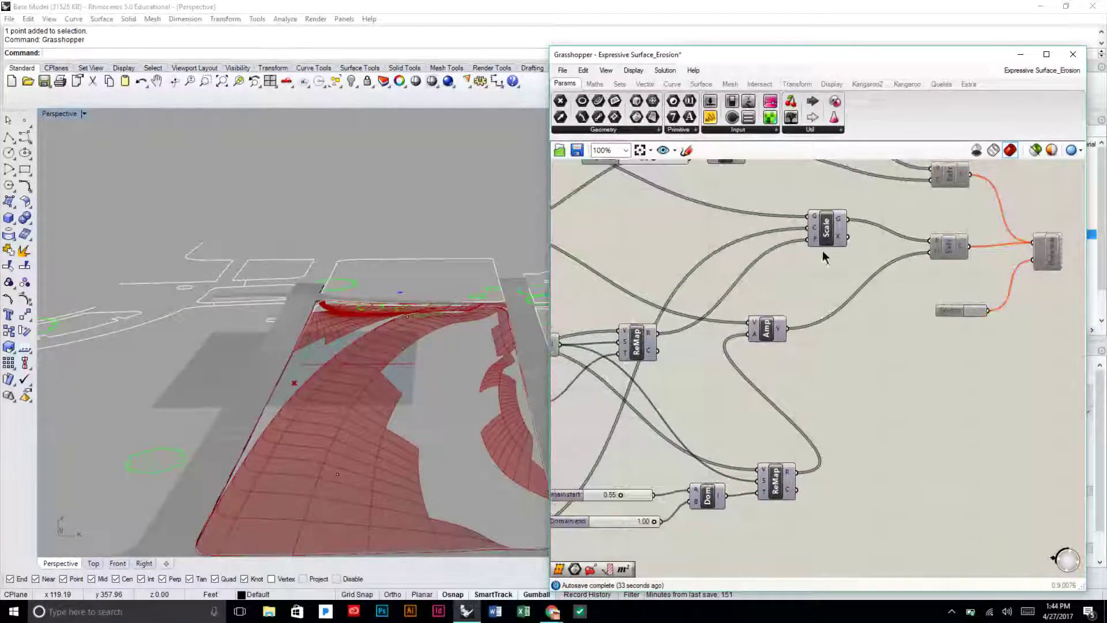
- Turn on the preview of the Scale component and select it to highlight its scaled cells in the viewport
right_click_drag(819, 260, 859, 328)
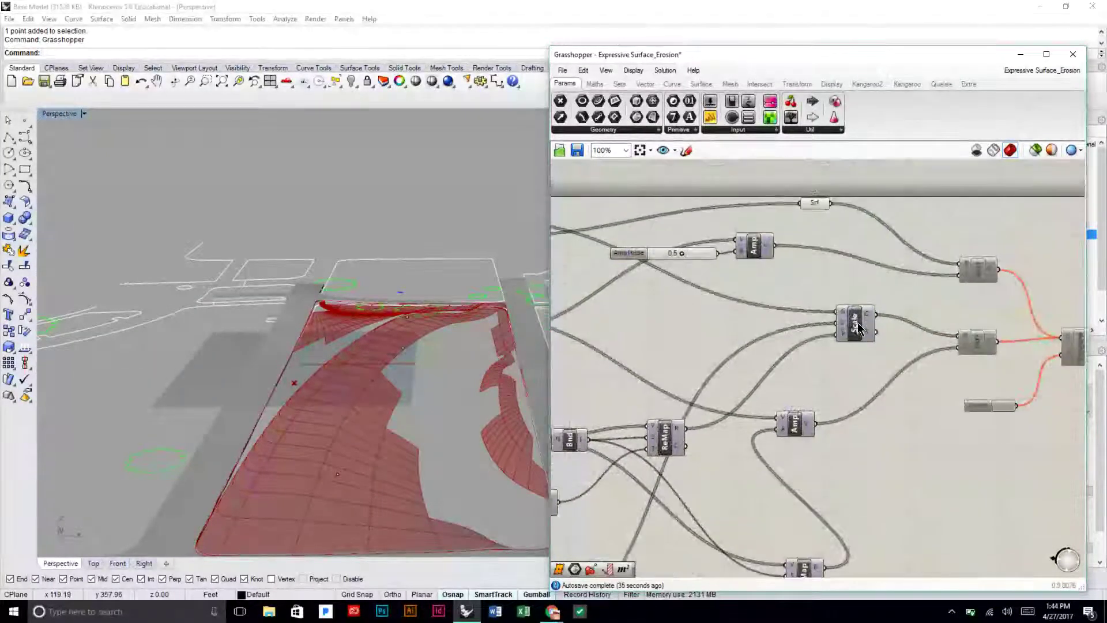
left_click(857, 326)
right_click(859, 324)
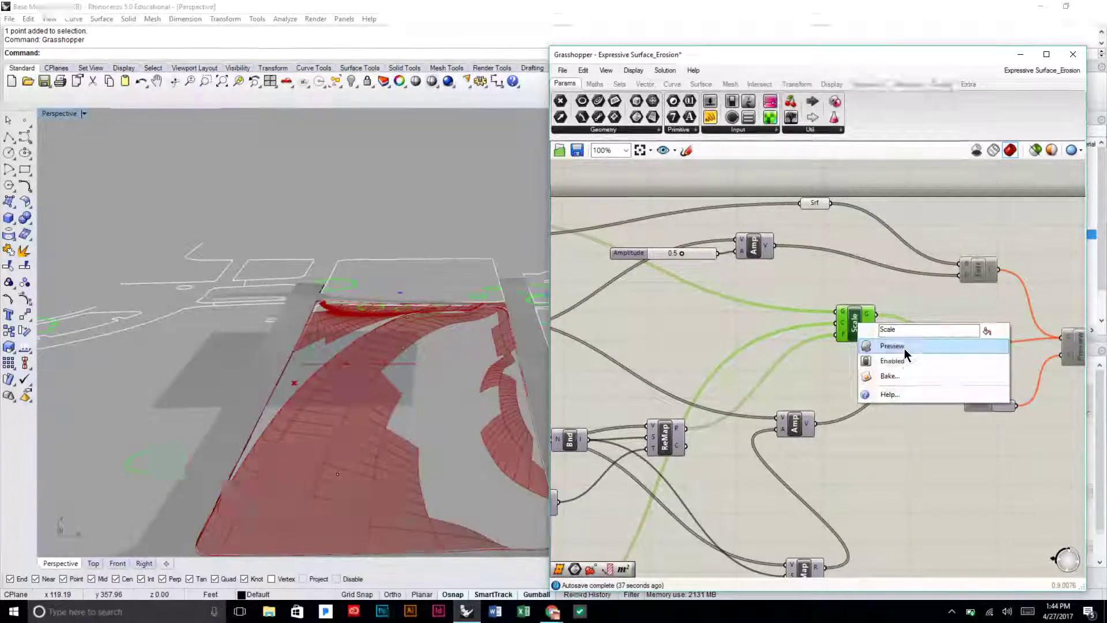
left_click(892, 346)
left_click(865, 399)
left_click(853, 330)
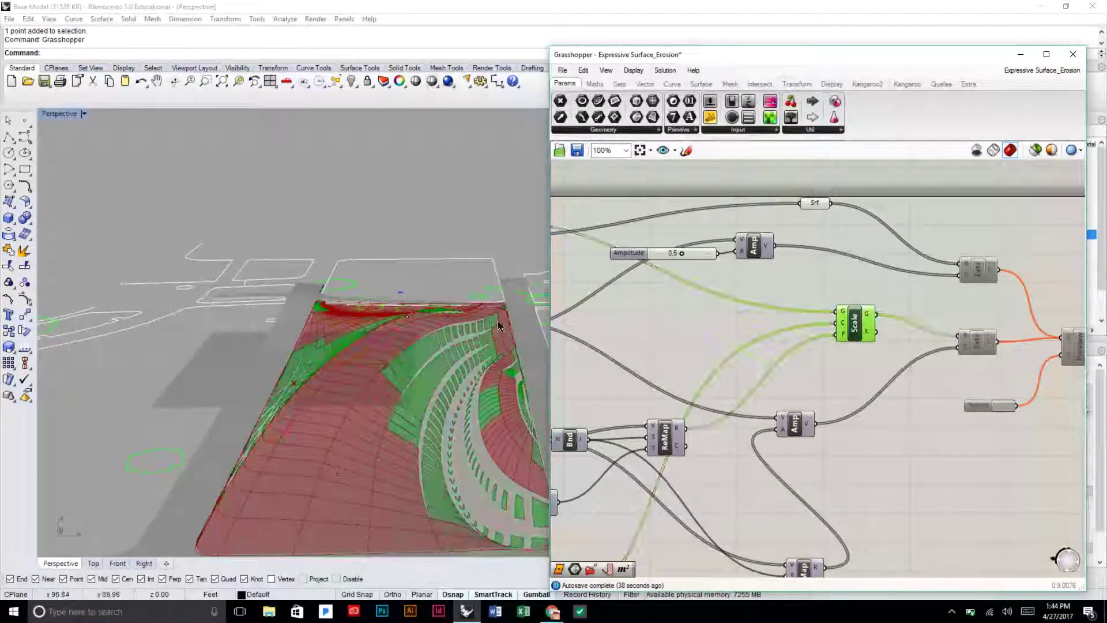
- Inspect the highlighted scaled cells on the model from several viewpoints, and deselect the Scale component
scroll(497, 319, "up", 5)
right_click_drag(476, 379, 431, 307)
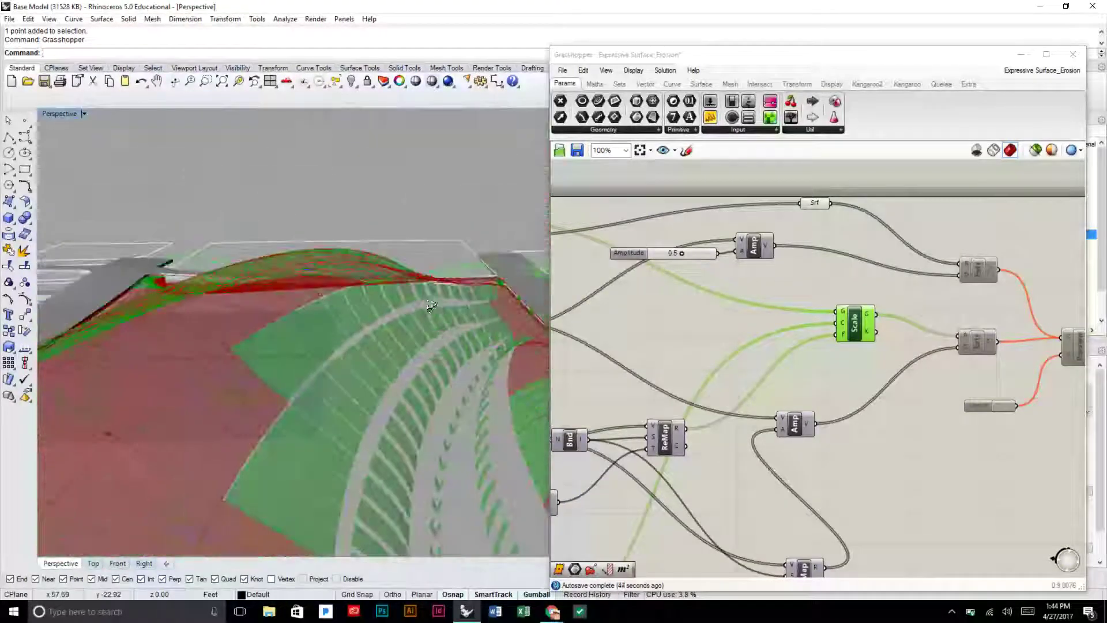
right_click_drag(399, 357, 400, 345)
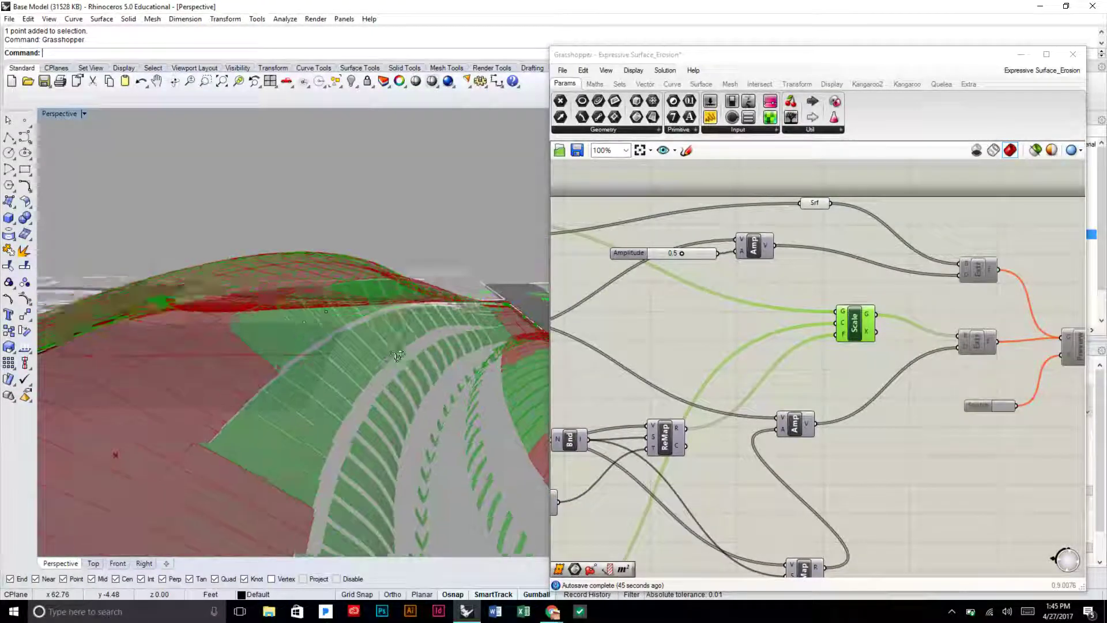
right_click_drag(398, 356, 488, 275)
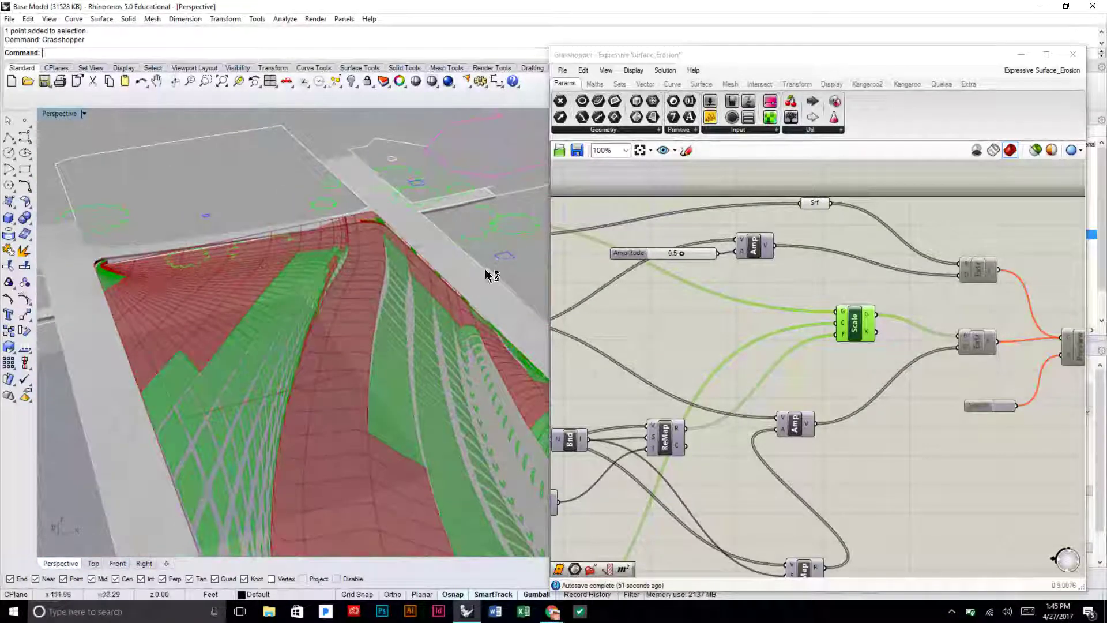
right_click_drag(267, 319, 444, 377)
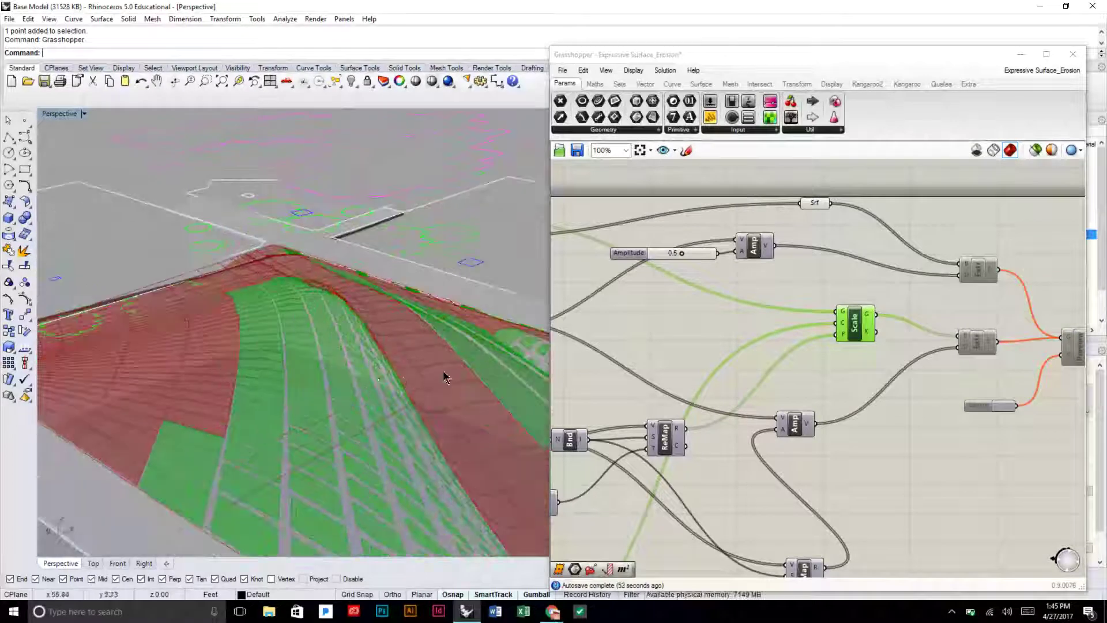
right_click_drag(254, 373, 255, 292)
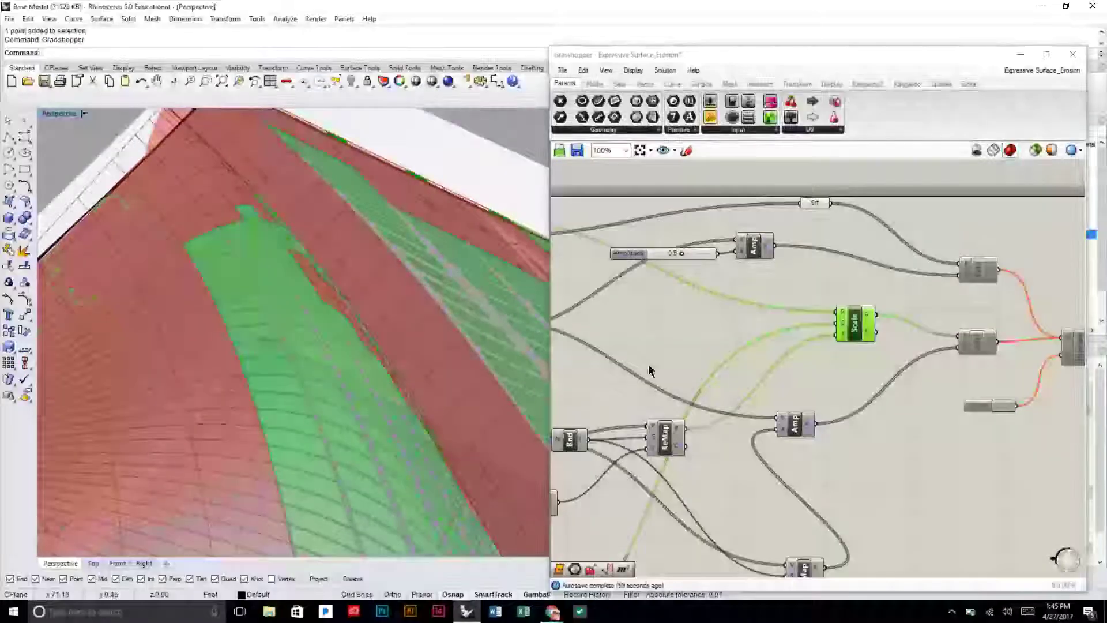
left_click(781, 360)
- Center the Dom component between its Domain start and Domain end sliders, and shift the B slider up closer to the Min component
right_click_drag(782, 360, 924, 313)
right_click_drag(905, 358, 929, 297)
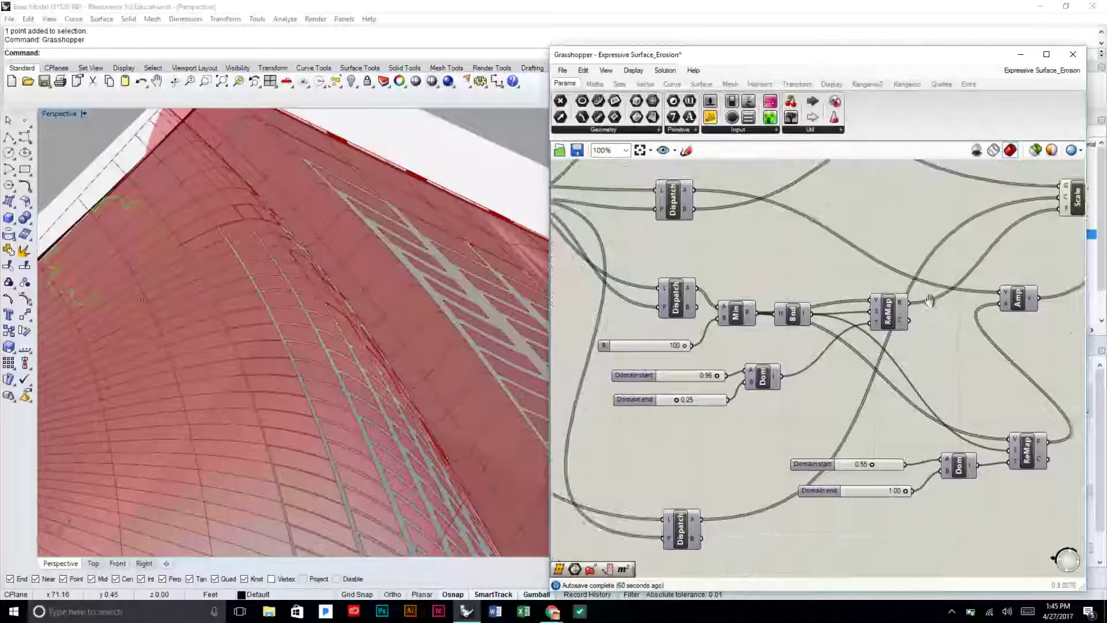
scroll(668, 369, "up", 3)
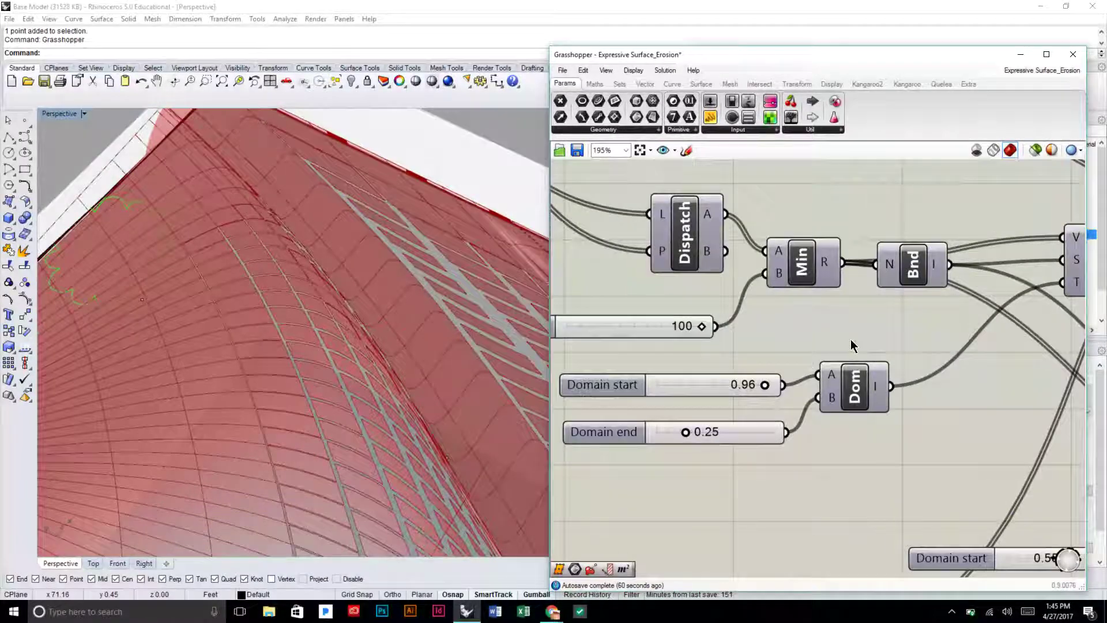
left_click(853, 378)
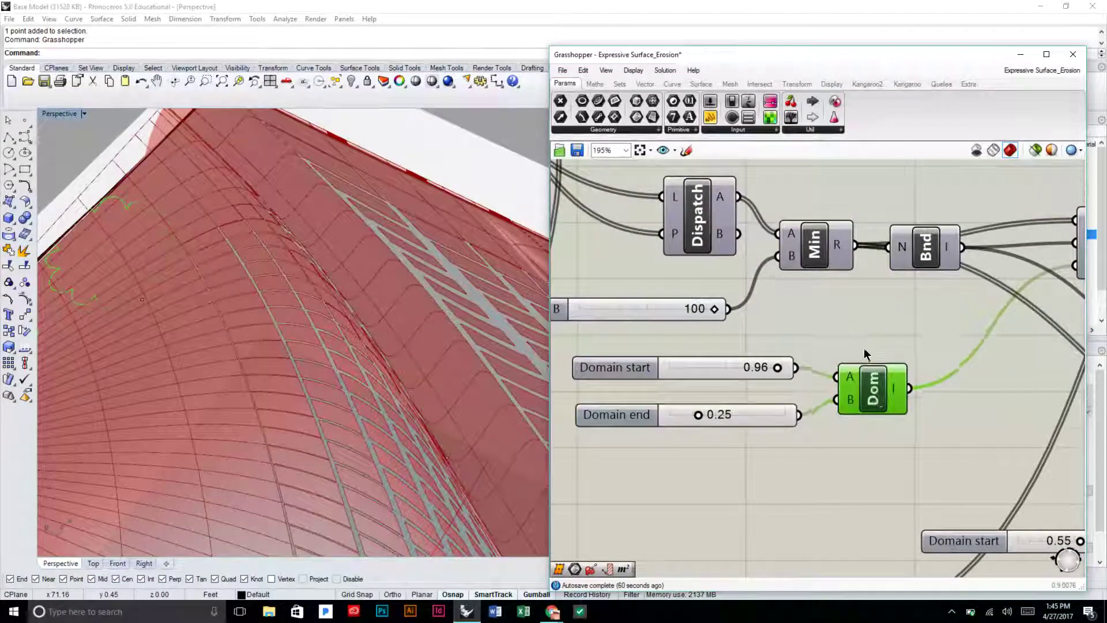
scroll(865, 350, "down", 3)
right_click_drag(865, 350, 837, 316)
left_click(697, 274)
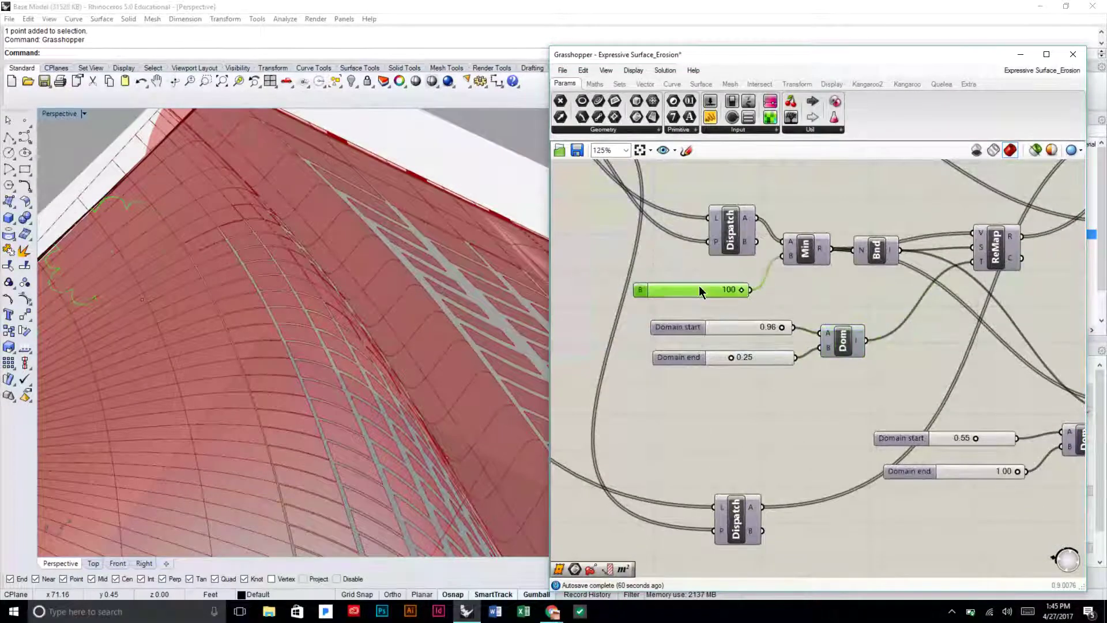
- Move the lower group of Domain start and end sliders, Dom and ReMap further down the canvas
scroll(767, 306, "down", 3)
left_click_drag(1053, 472, 877, 378)
left_click_drag(1024, 390, 1030, 435)
left_click(984, 335)
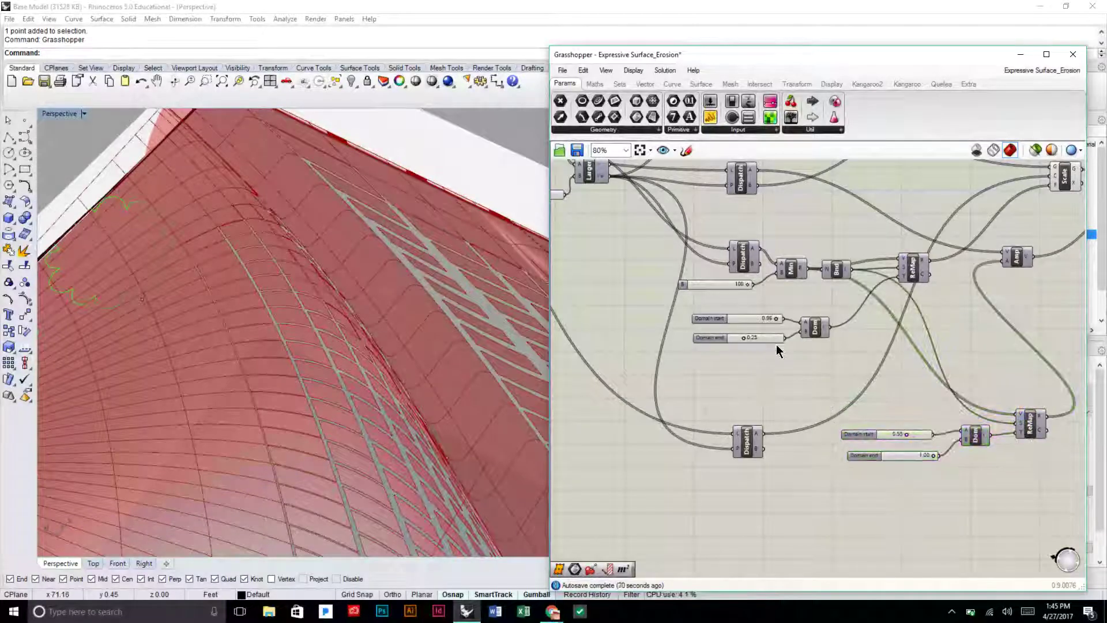
- Add a panel reading "Paver Scale Factor" beneath the upper Domain end slider and shorten it so that it clears the slider
scroll(769, 348, "up", 5)
double_click(720, 379)
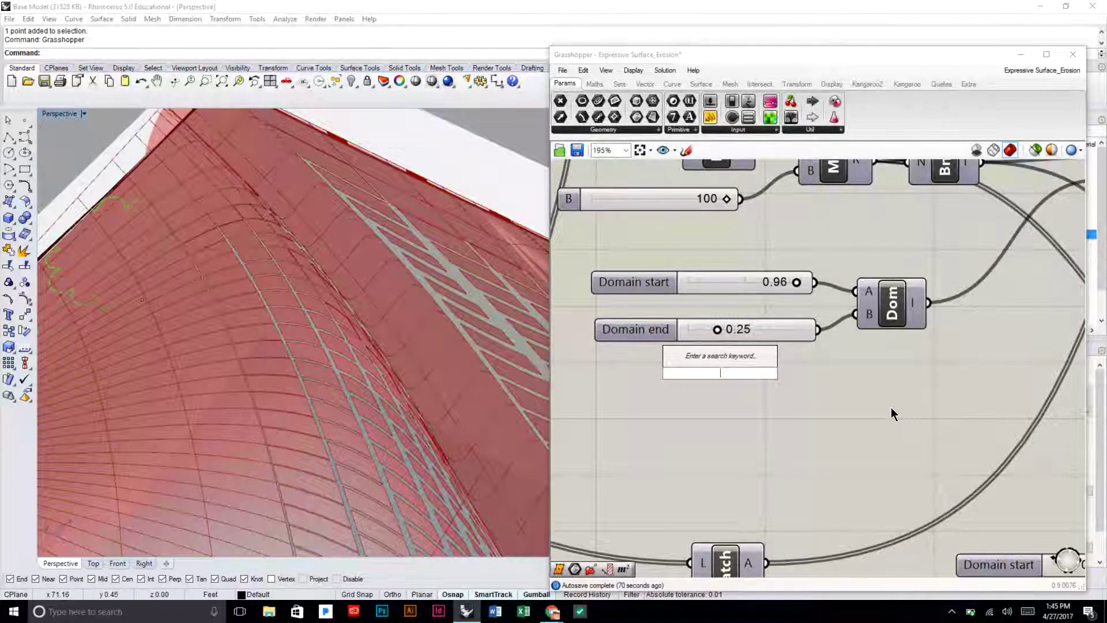
type("\"")
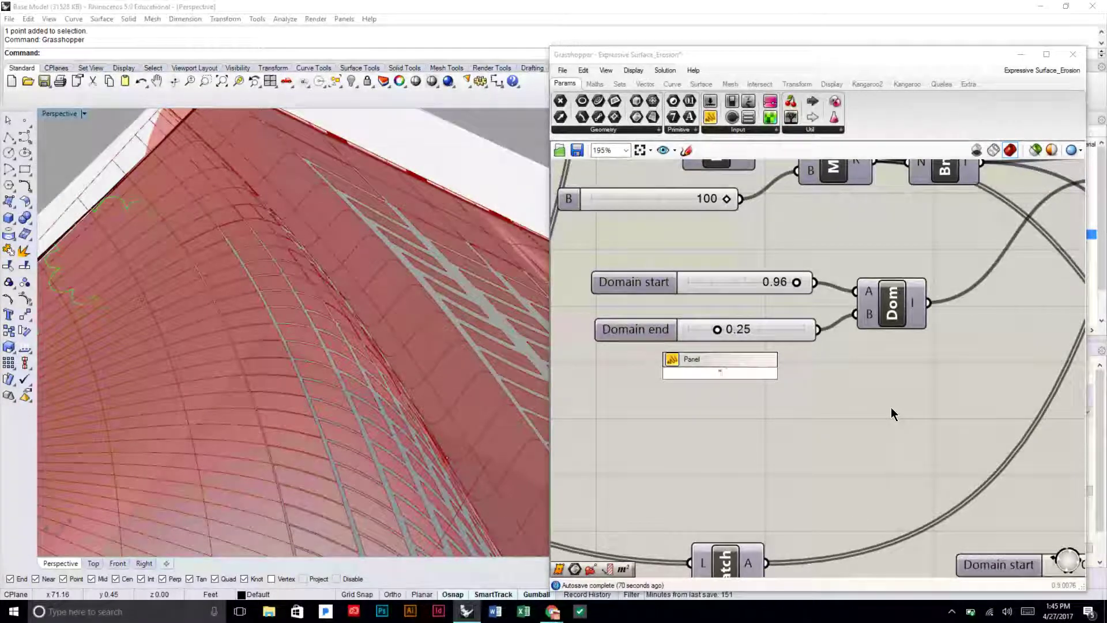
type("Paver Sc")
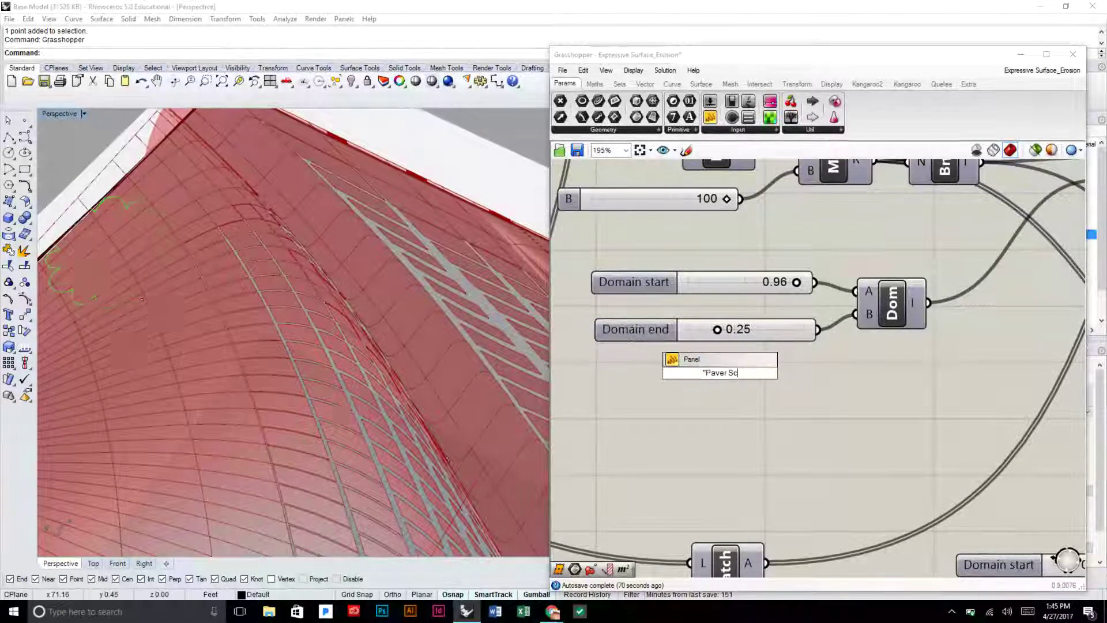
type("ale Factor")
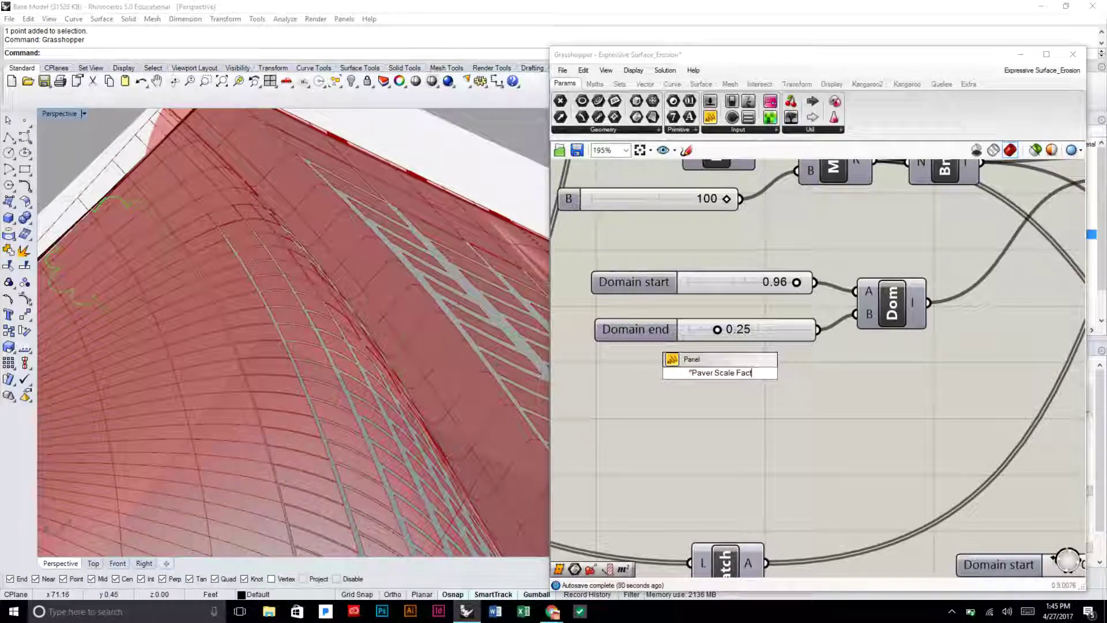
key("Return")
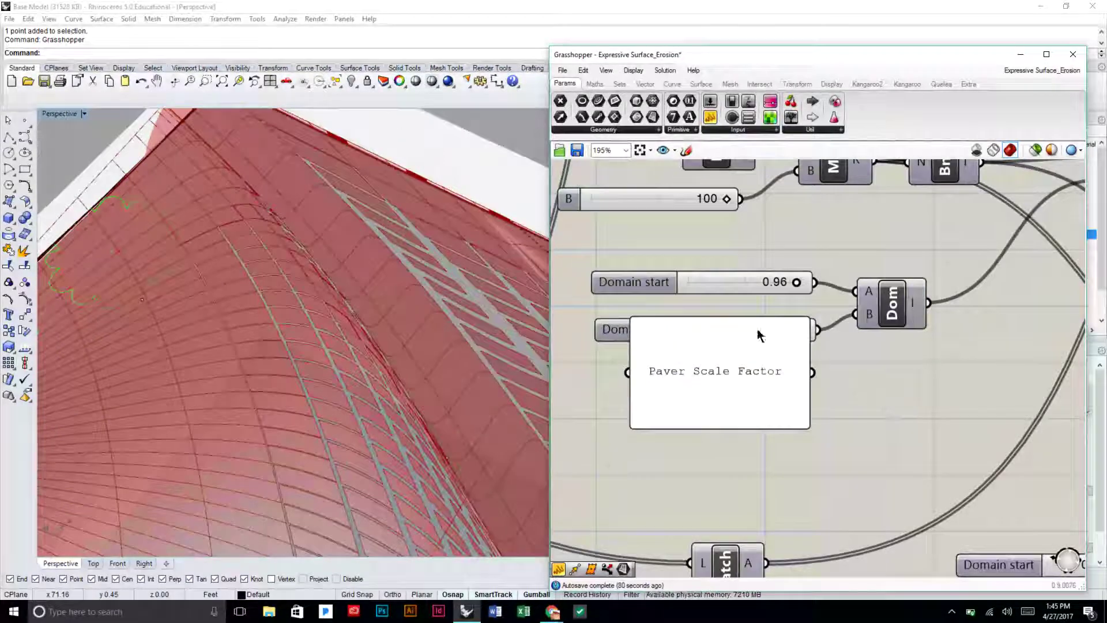
left_click_drag(757, 317, 755, 385)
- Move the Domain end slider above the Paver Scale Factor panel up closer to its Domain start slider
scroll(756, 385, "down", 5)
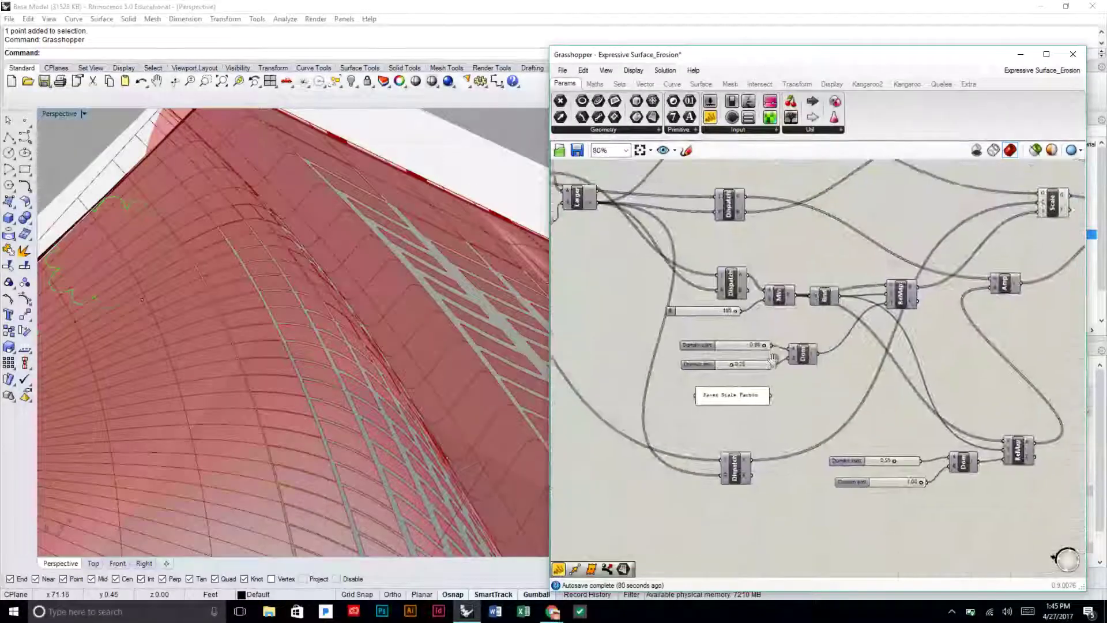
scroll(776, 362, "up", 3)
left_click_drag(737, 378, 730, 368)
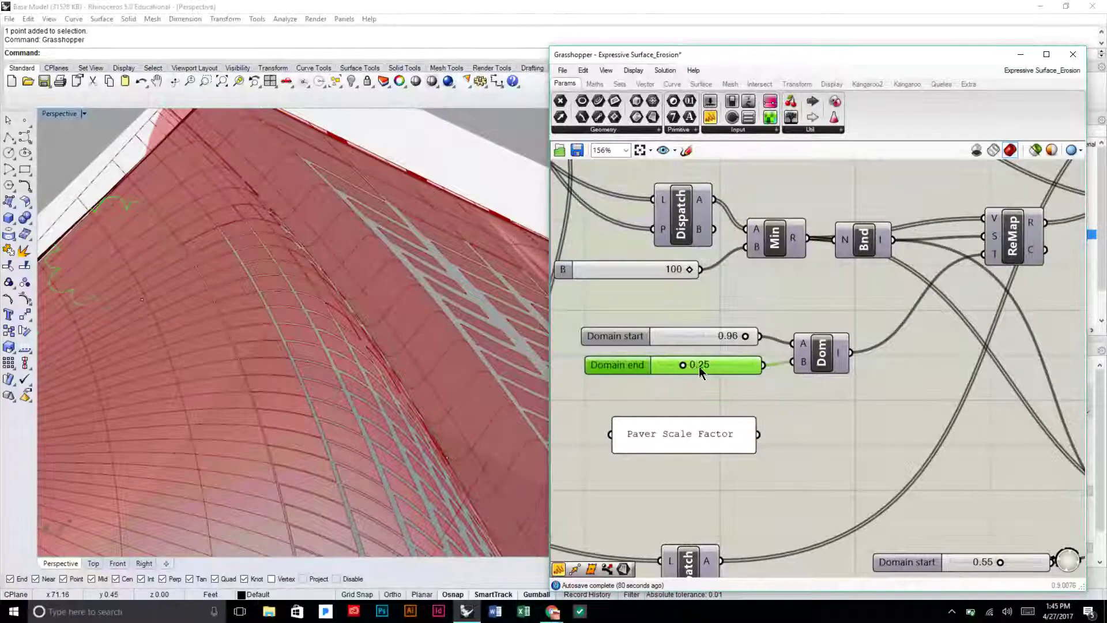
- Compare the paver sizes across the model with the Domain start and Domain end sliders of the paver scale factor
scroll(699, 366, "down", 5)
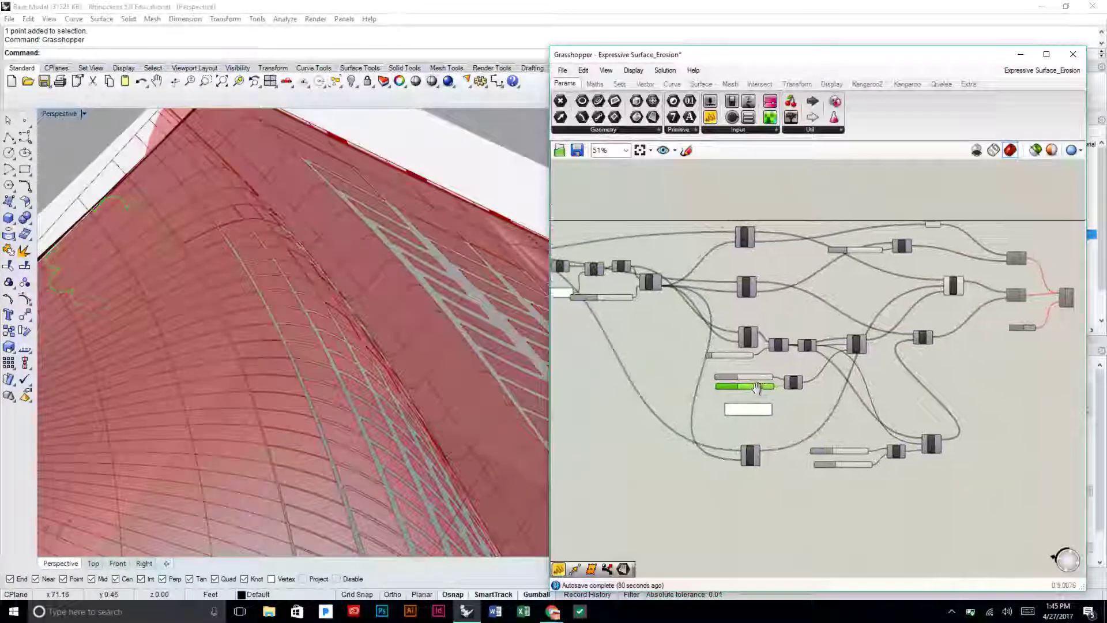
right_click_drag(757, 388, 761, 393)
right_click_drag(252, 245, 370, 298)
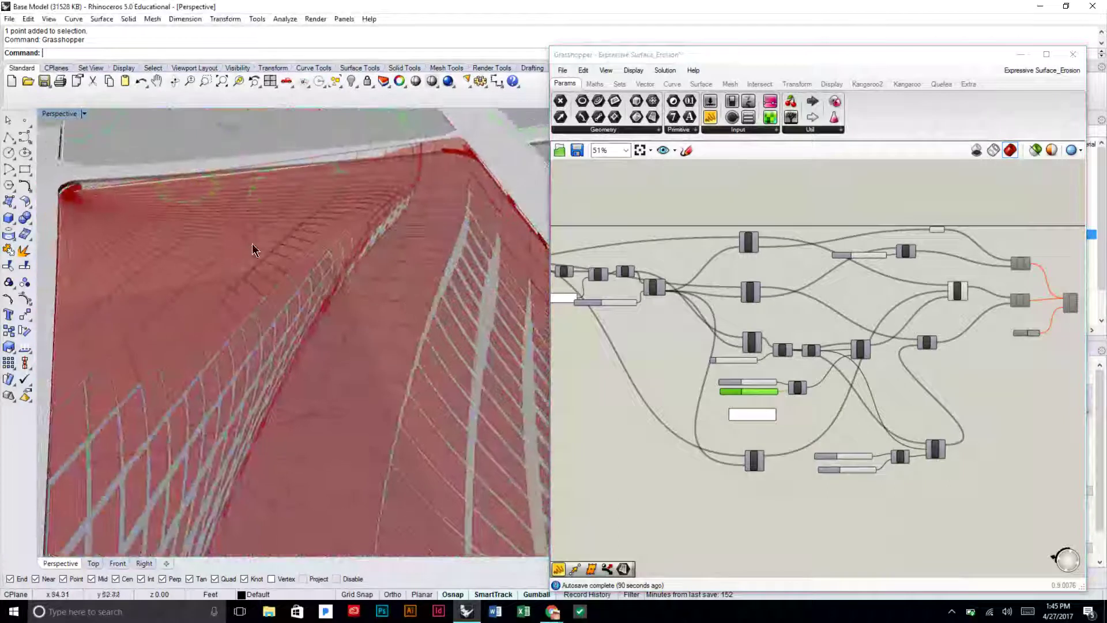
scroll(749, 394, "up", 5)
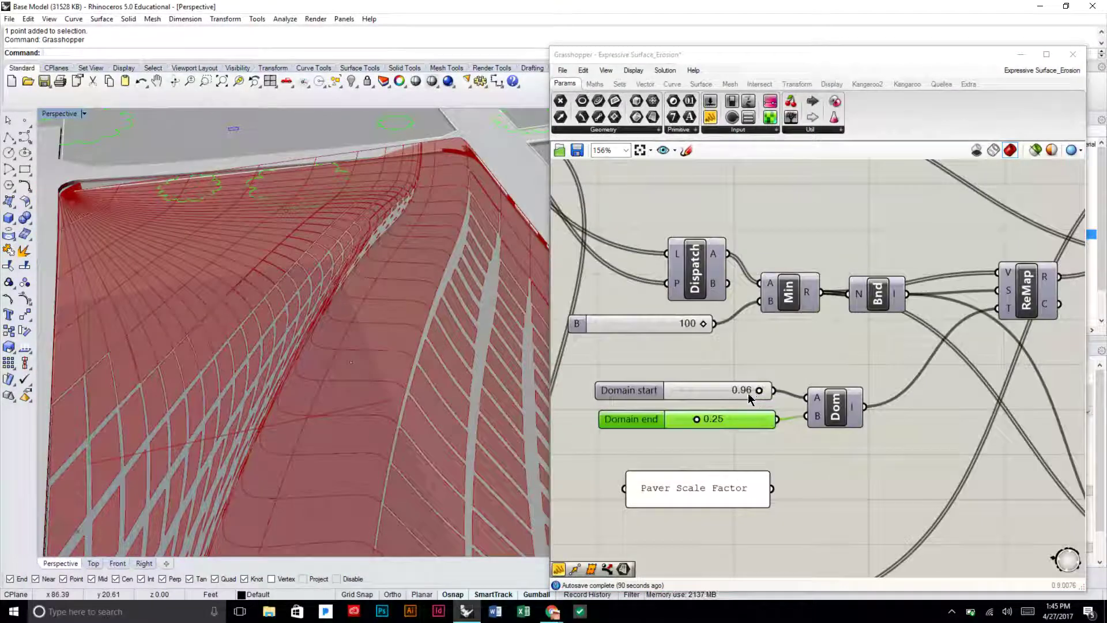
scroll(749, 393, "up", 3)
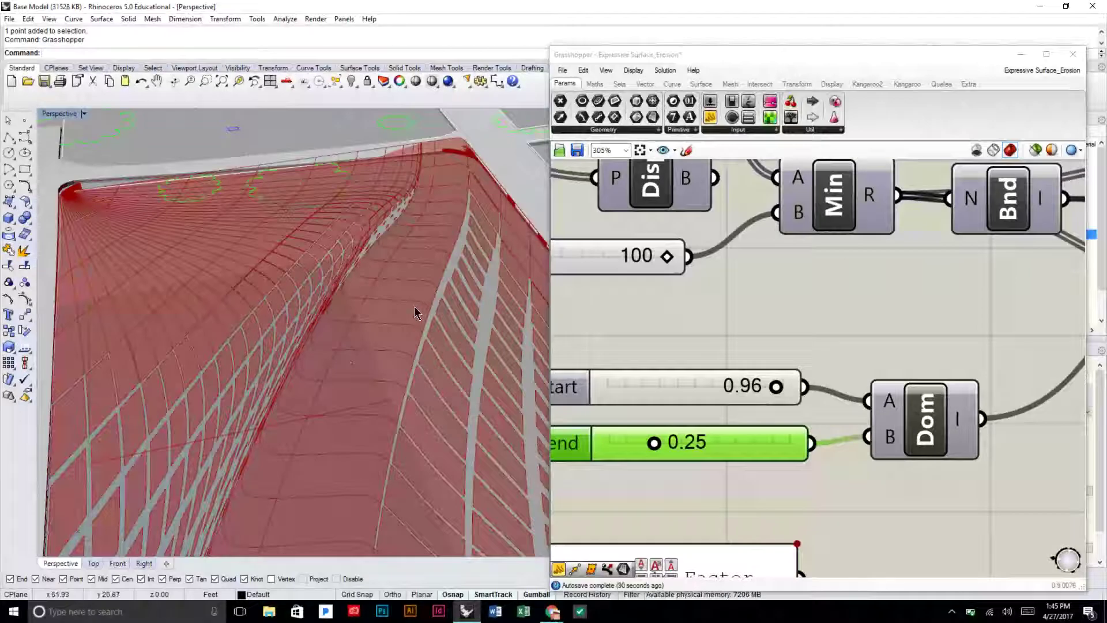
right_click_drag(712, 338, 866, 293)
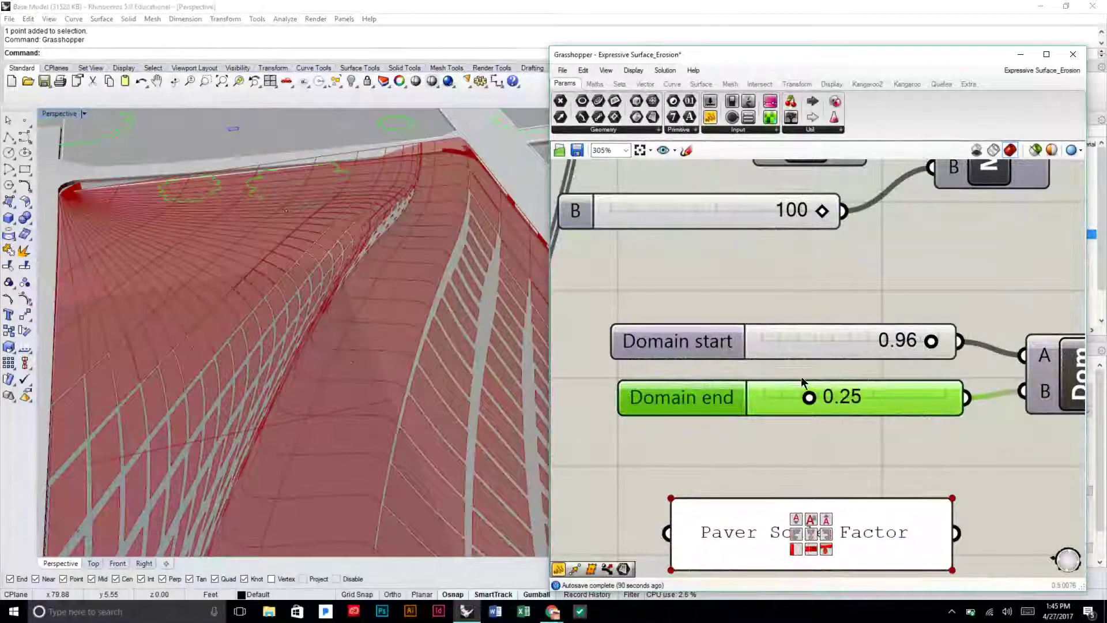
left_click(902, 427)
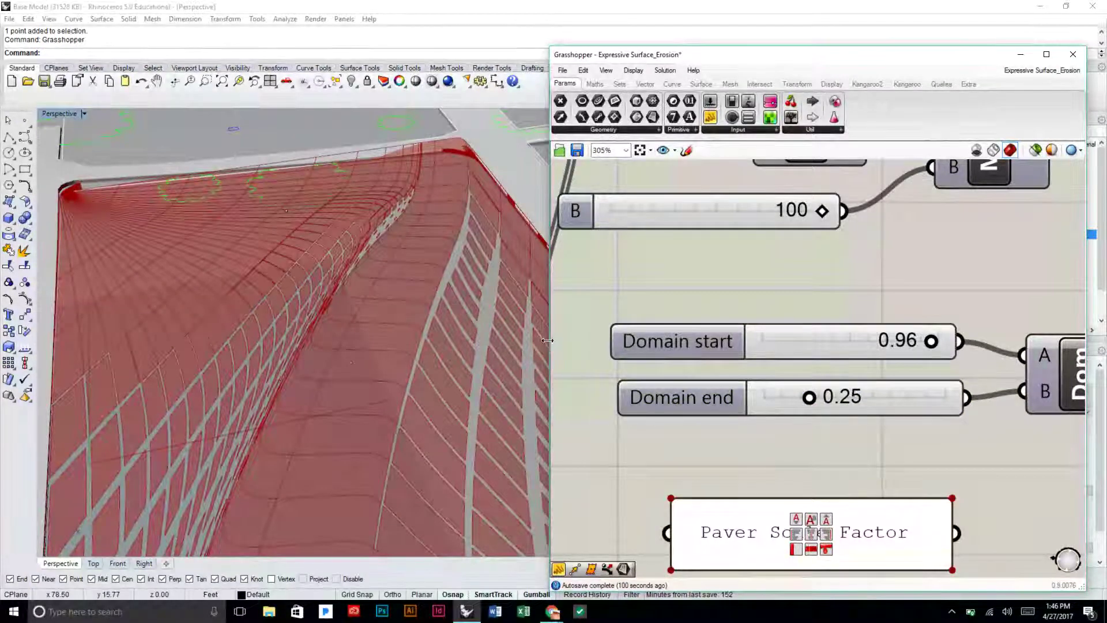
right_click_drag(518, 334, 491, 349)
scroll(491, 349, "down", 3)
right_click_drag(474, 439, 424, 349, "shift")
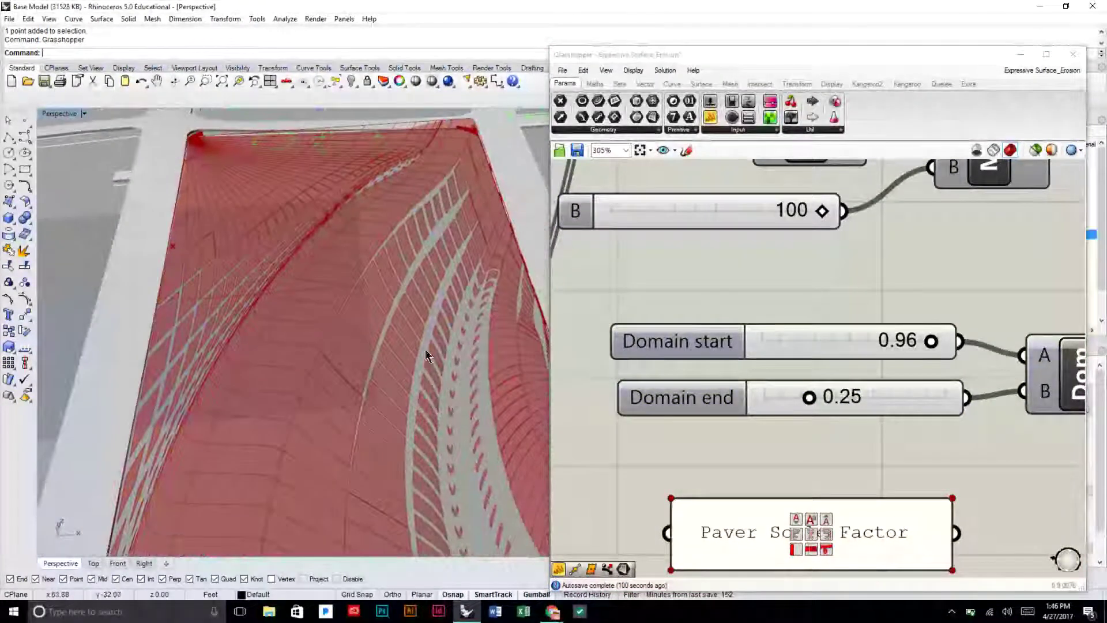
- Set the Domain end slider of the paver scale factor to 0.15
right_click_drag(847, 448, 845, 410)
scroll(845, 410, "down", 1)
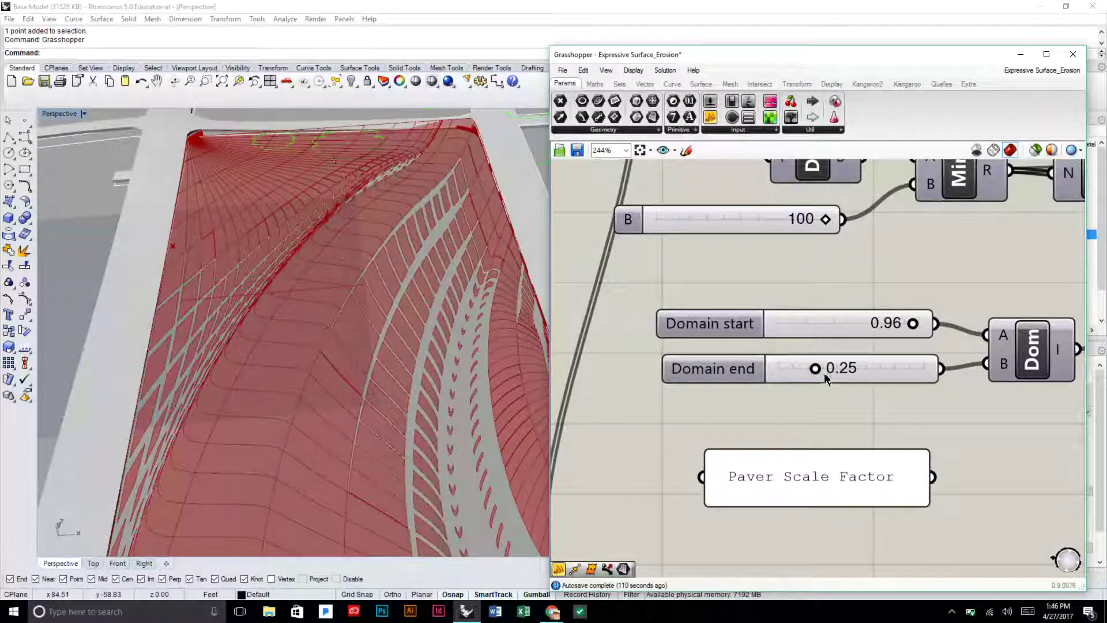
mouse_move(819, 373)
left_mouse_down()
mouse_move(870, 374)
mouse_move(805, 379)
left_mouse_up()
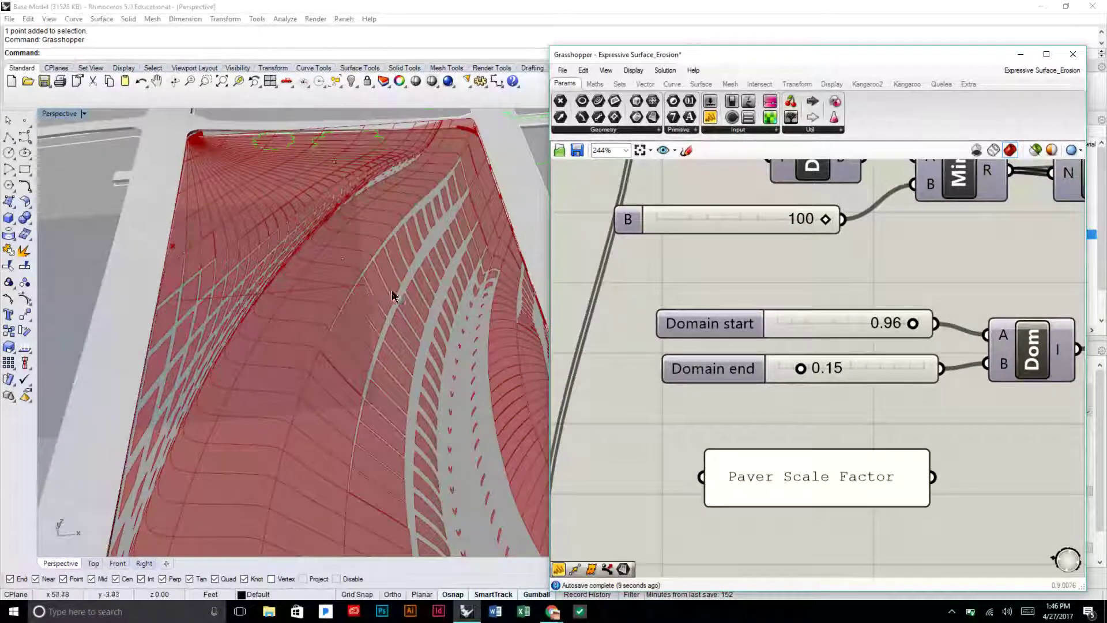
- Test the Domain start slider of the paver scale factor at 1.00 and 0.66 and settle it at 0.98
right_click_drag(392, 290, 261, 310)
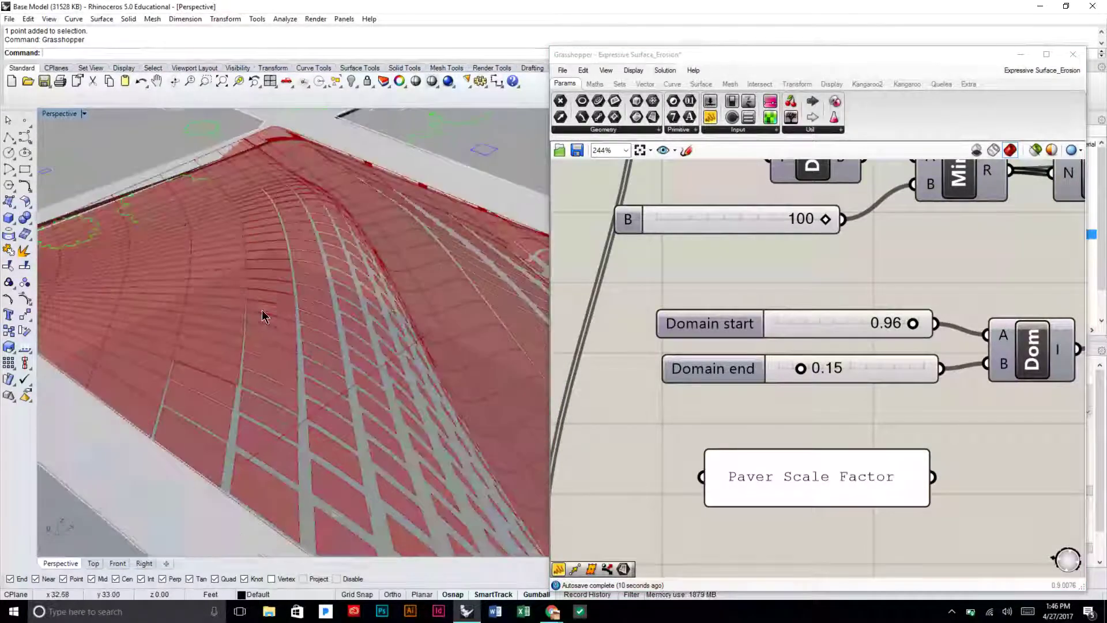
left_click_drag(910, 324, 928, 331)
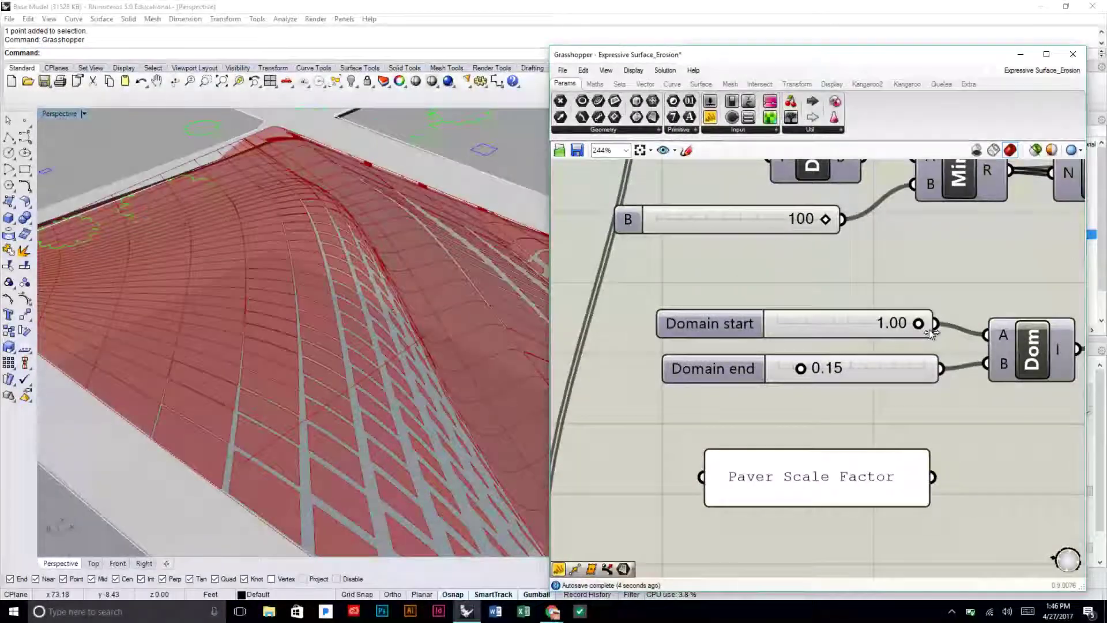
left_click_drag(929, 330, 866, 333)
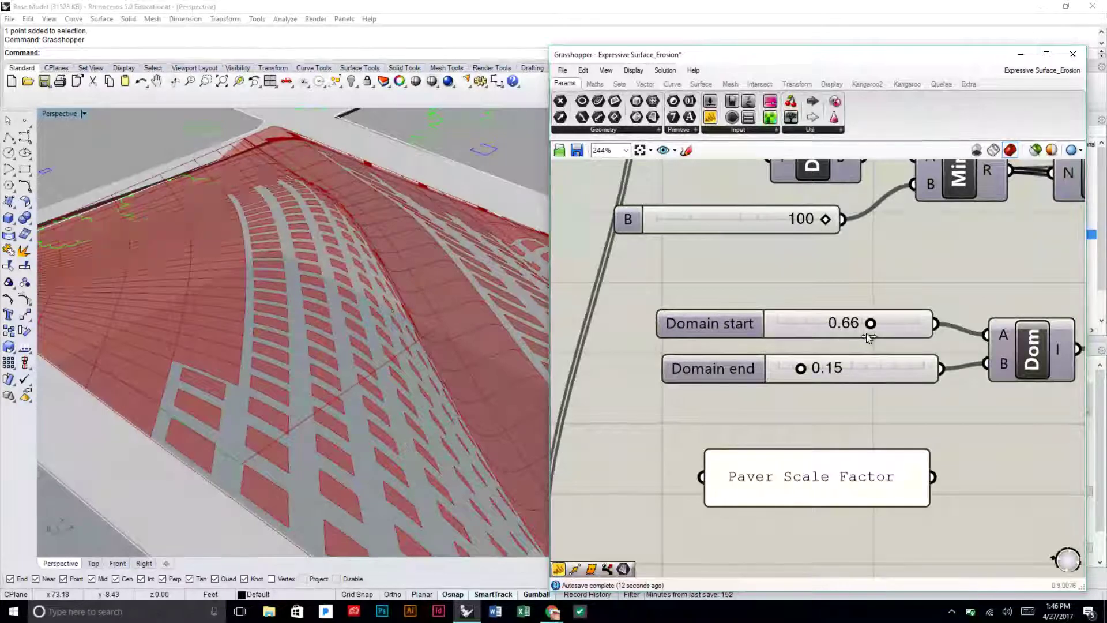
left_click_drag(866, 333, 908, 333)
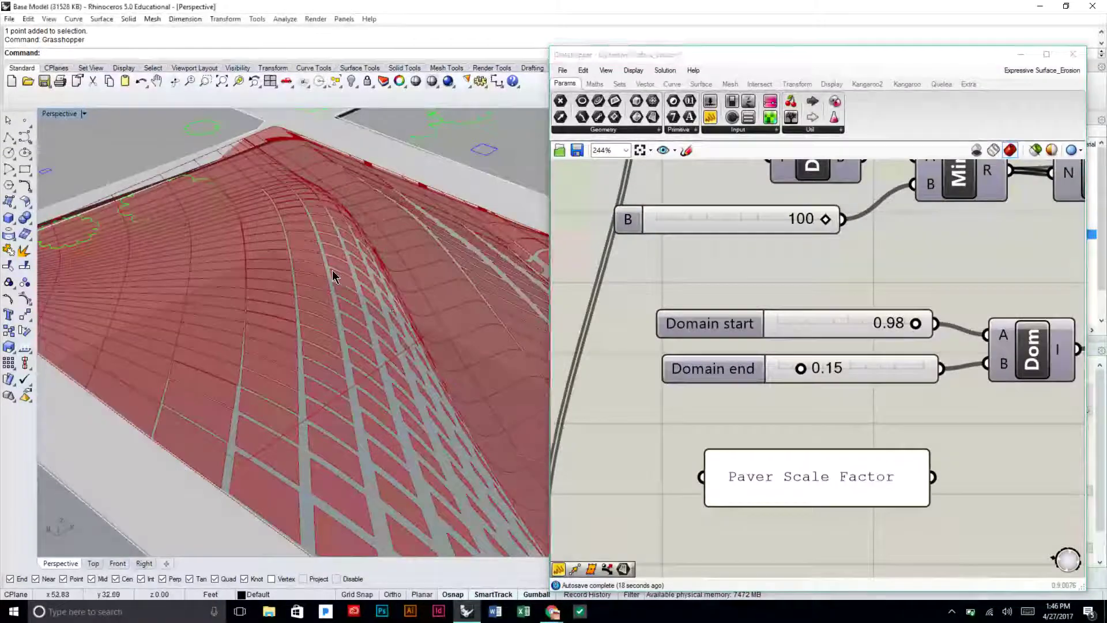
- Examine the gaps between the scaled pavers up close and across the whole site
right_click_drag(334, 275, 340, 330)
scroll(267, 354, "down", 3)
scroll(279, 370, "up", 6)
scroll(279, 365, "up", 2)
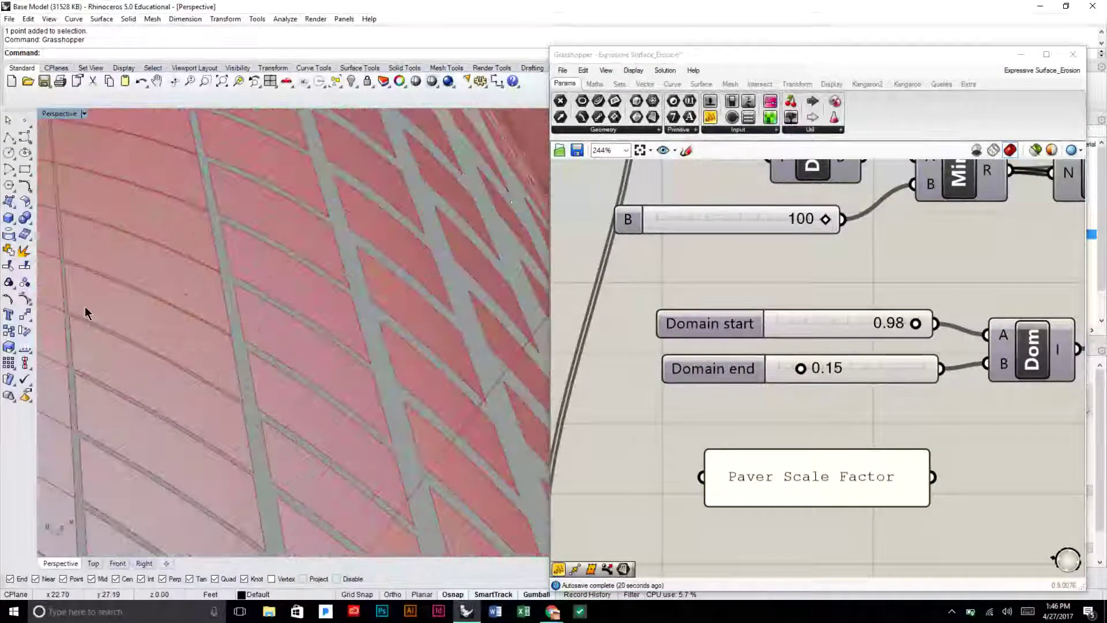
right_click_drag(87, 313, 321, 287, "shift")
scroll(321, 285, "up", 8)
scroll(323, 281, "down", 8)
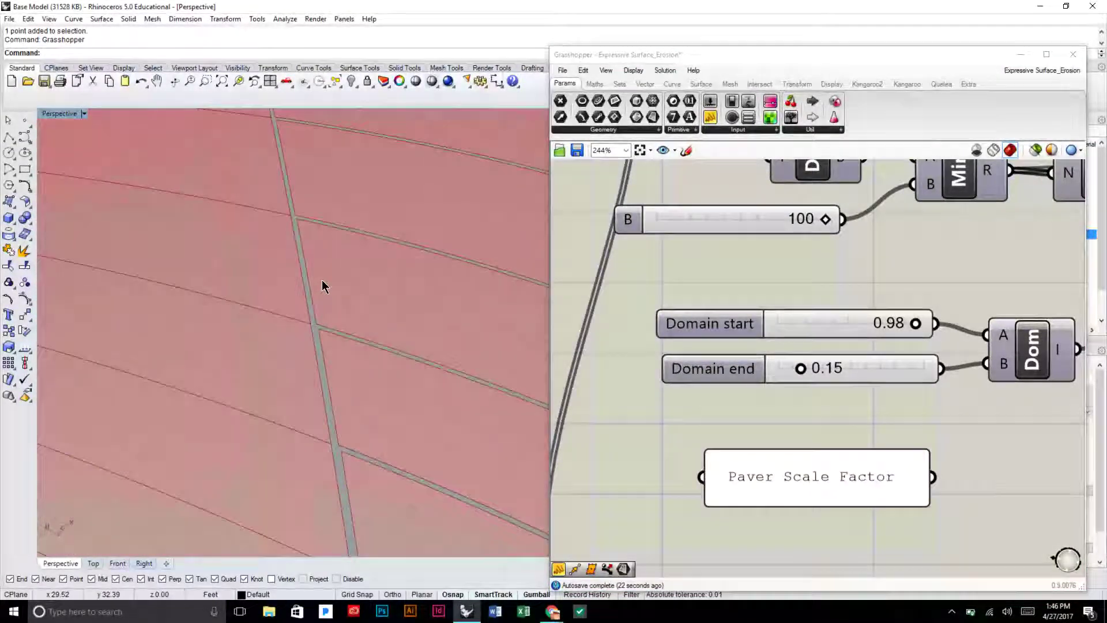
scroll(322, 285, "down", 5)
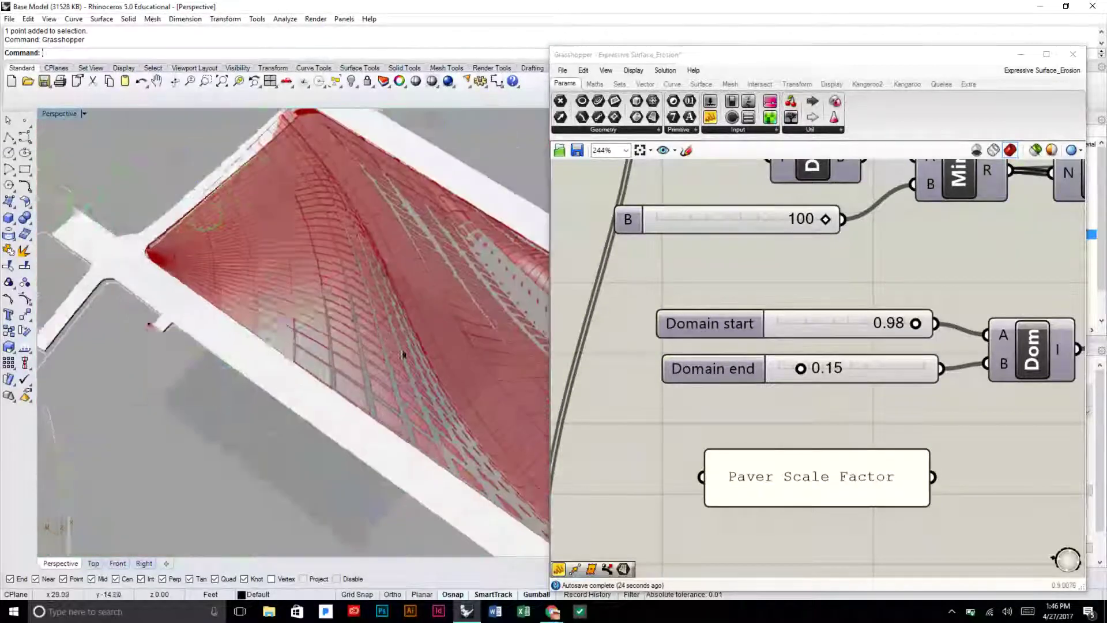
right_click_drag(405, 354, 207, 253)
scroll(316, 273, "down", 3)
right_click_drag(463, 257, 219, 257)
- Set the Second Number slope threshold slider that feeds the Larger component to 2 and check the paver pattern
right_click_drag(740, 266, 914, 290)
scroll(922, 292, "down", 2)
scroll(936, 301, "down", 4)
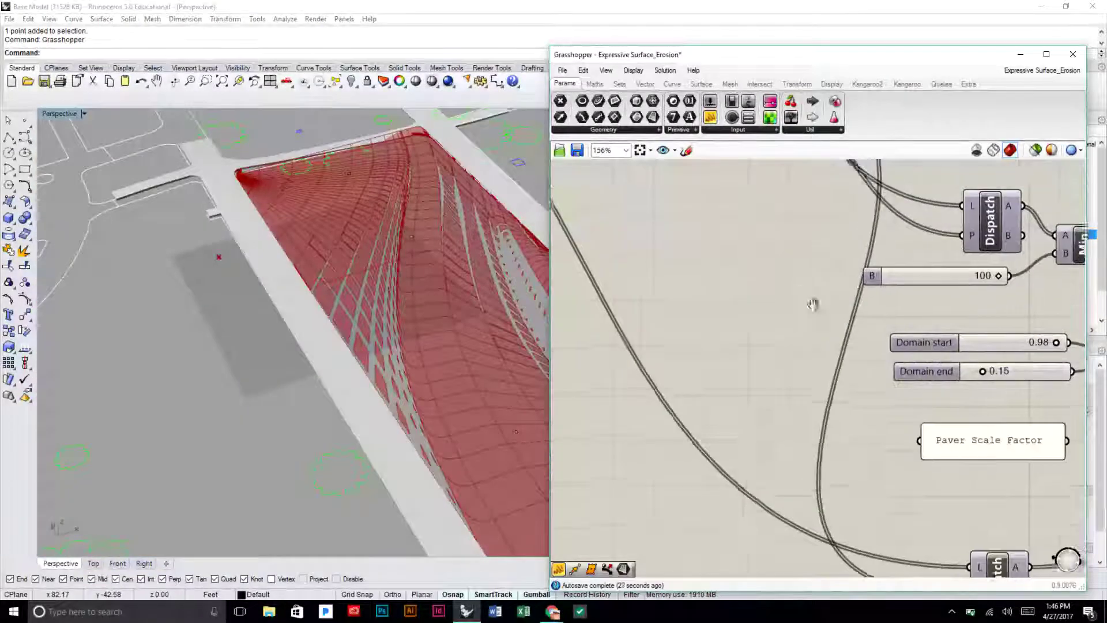
right_click_drag(505, 236, 378, 402)
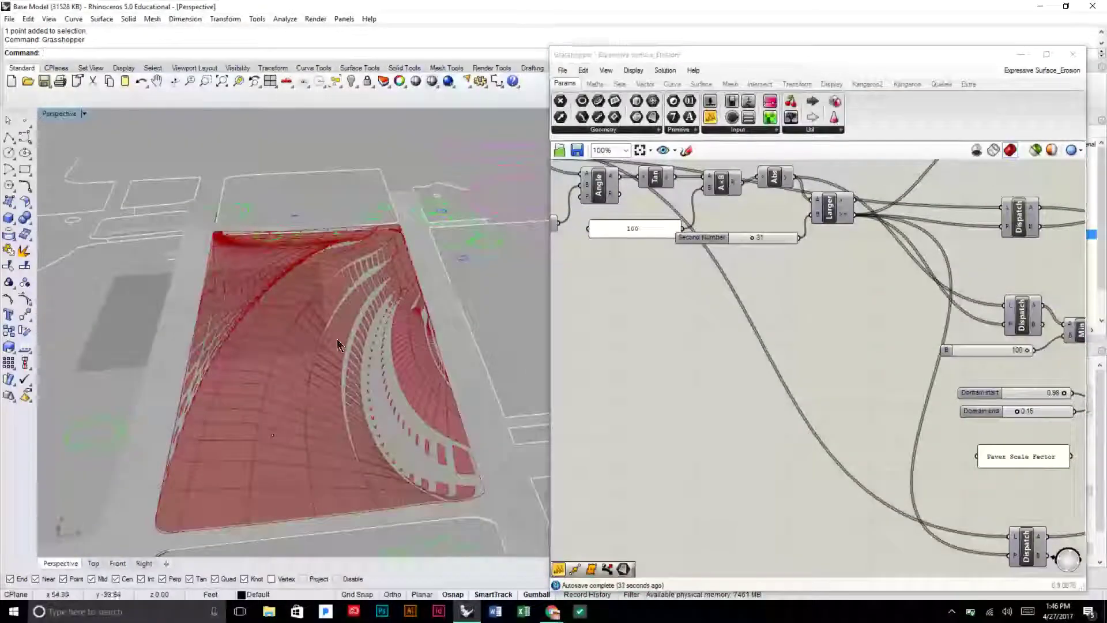
right_click_drag(300, 297, 323, 353)
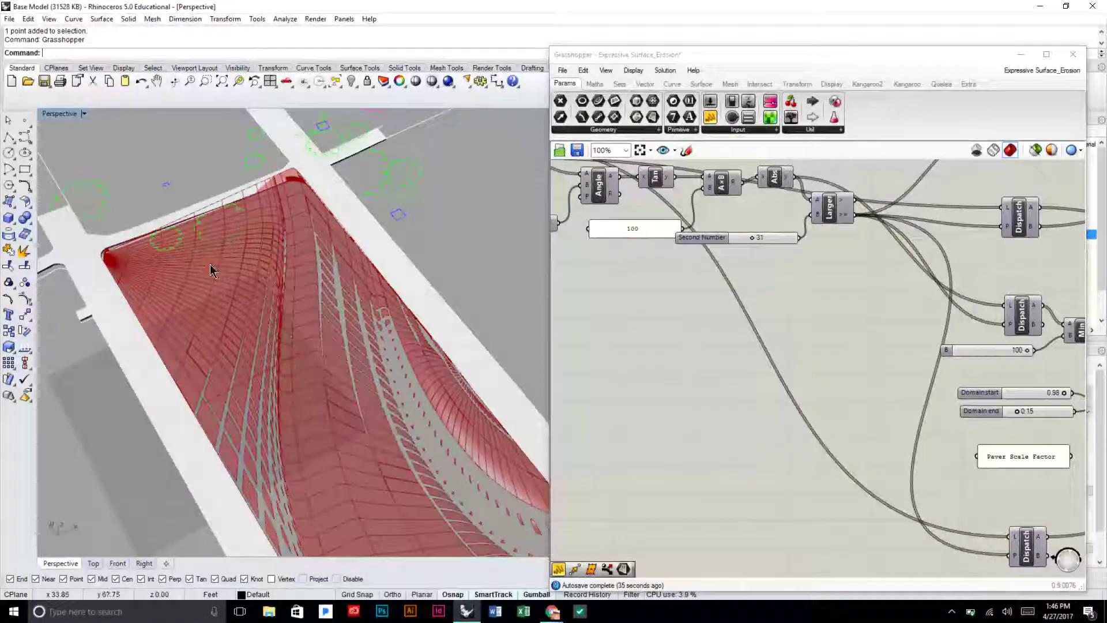
right_click_drag(214, 275, 193, 262)
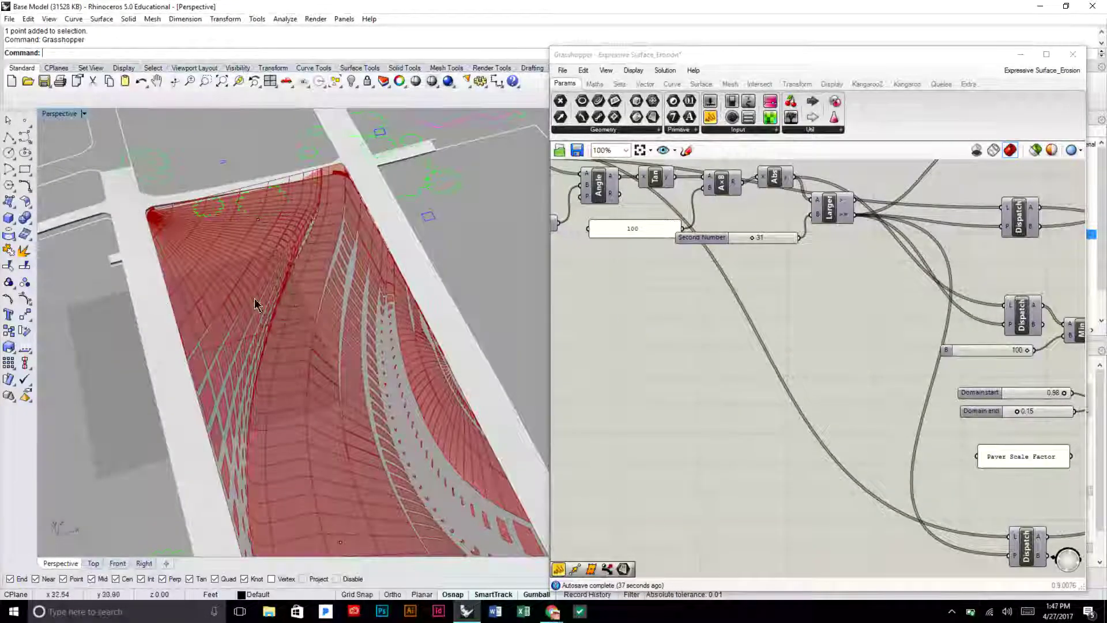
scroll(762, 256, "up", 4)
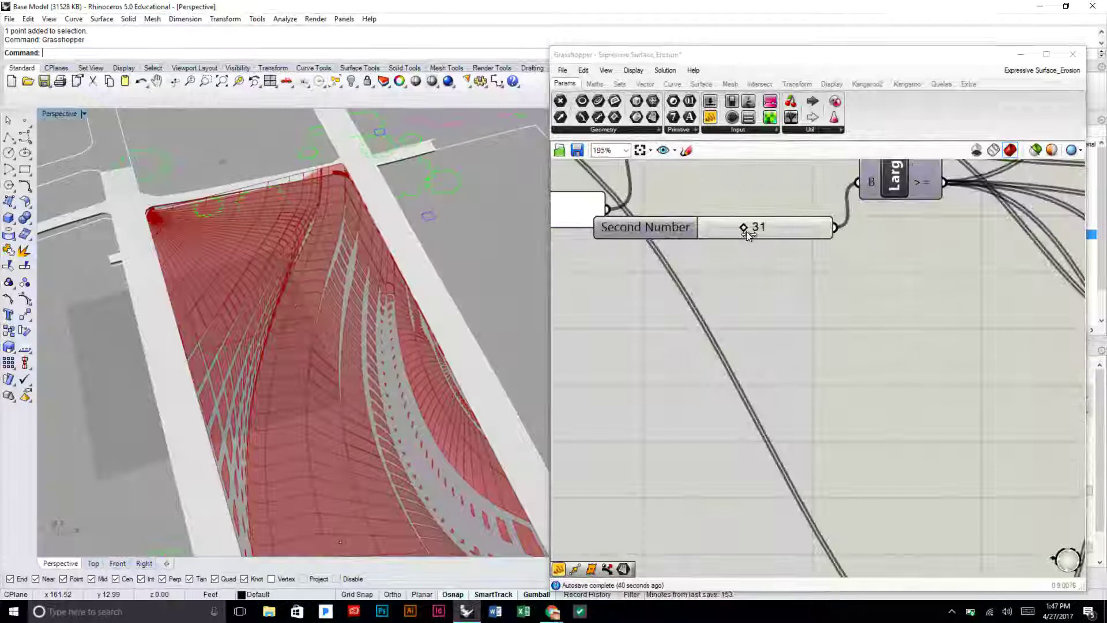
left_click_drag(746, 230, 712, 284)
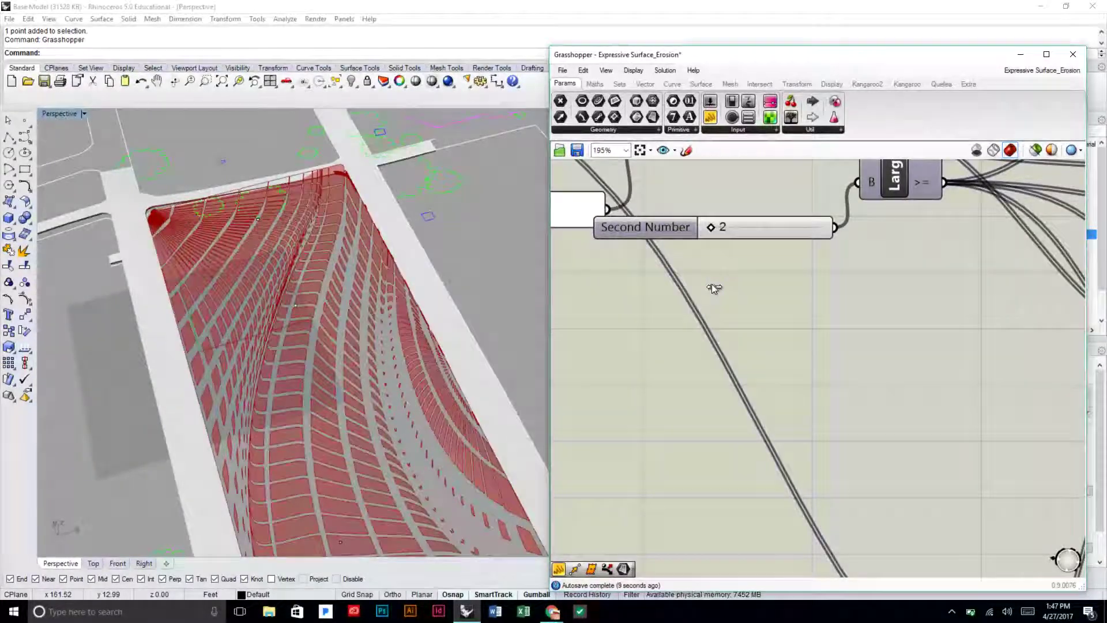
right_click_drag(400, 268, 358, 313)
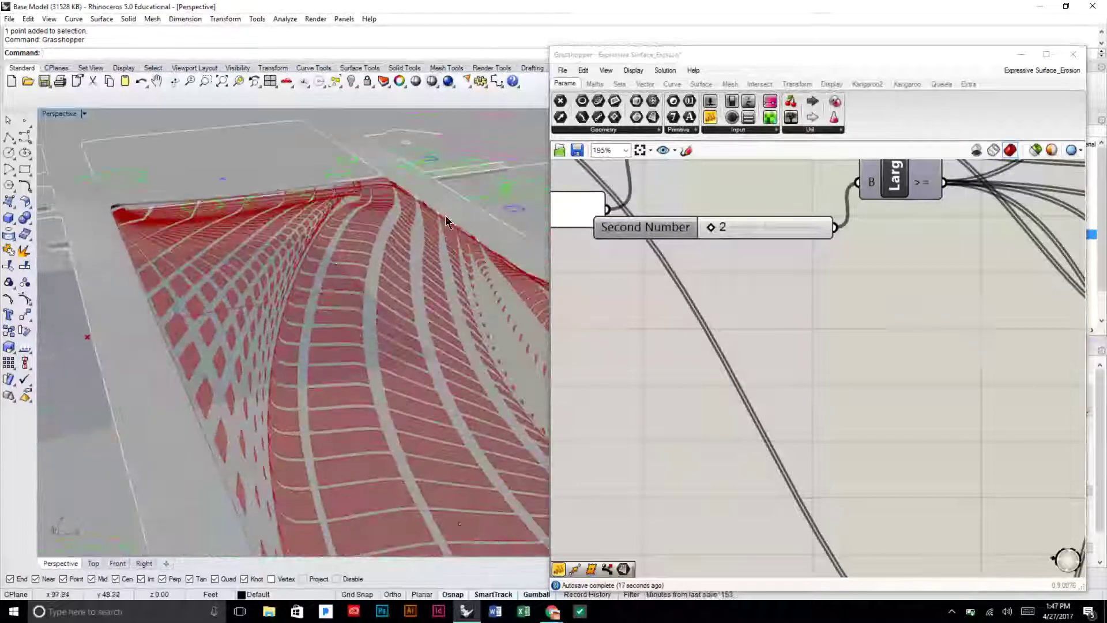
- Move the Larger component and its Second Number slider lower, clear of the Abs and AxB components
right_click_drag(764, 238, 794, 329)
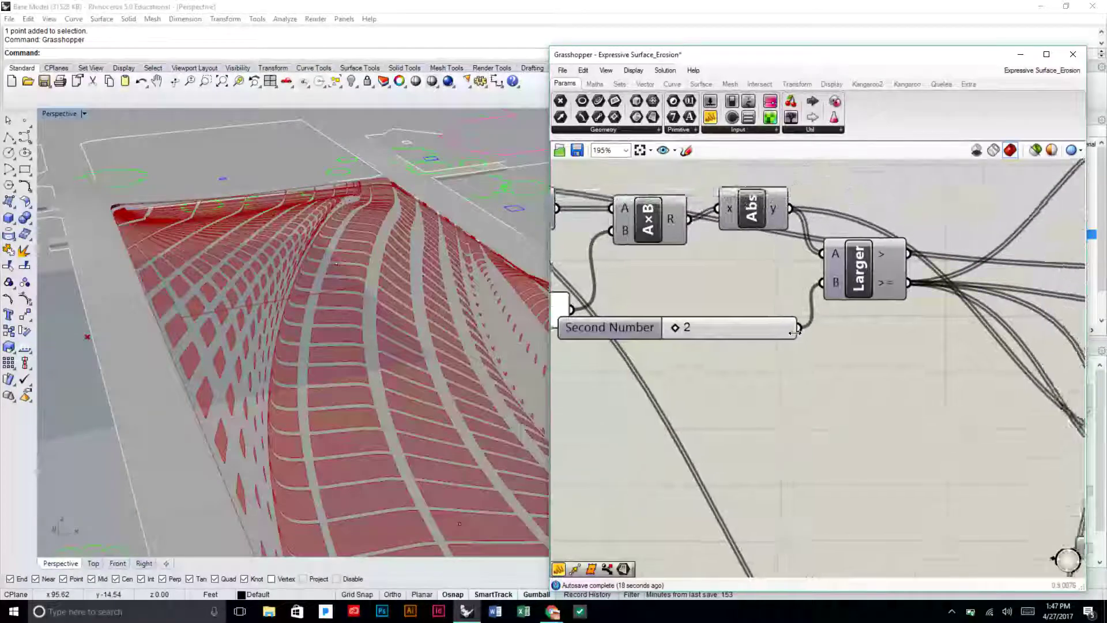
scroll(793, 331, "down", 2)
left_click_drag(841, 295, 863, 324)
left_click_drag(784, 332, 798, 364)
right_click_drag(827, 391, 817, 361)
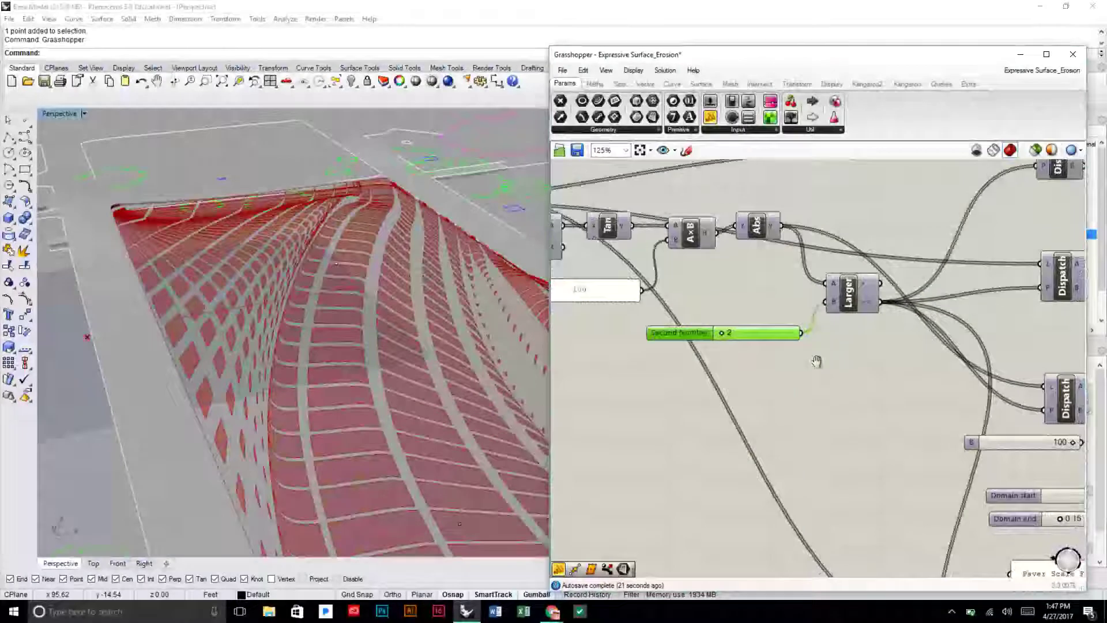
- Add a panel reading "Slope Parameter" beneath the Second Number slider
double_click(778, 369)
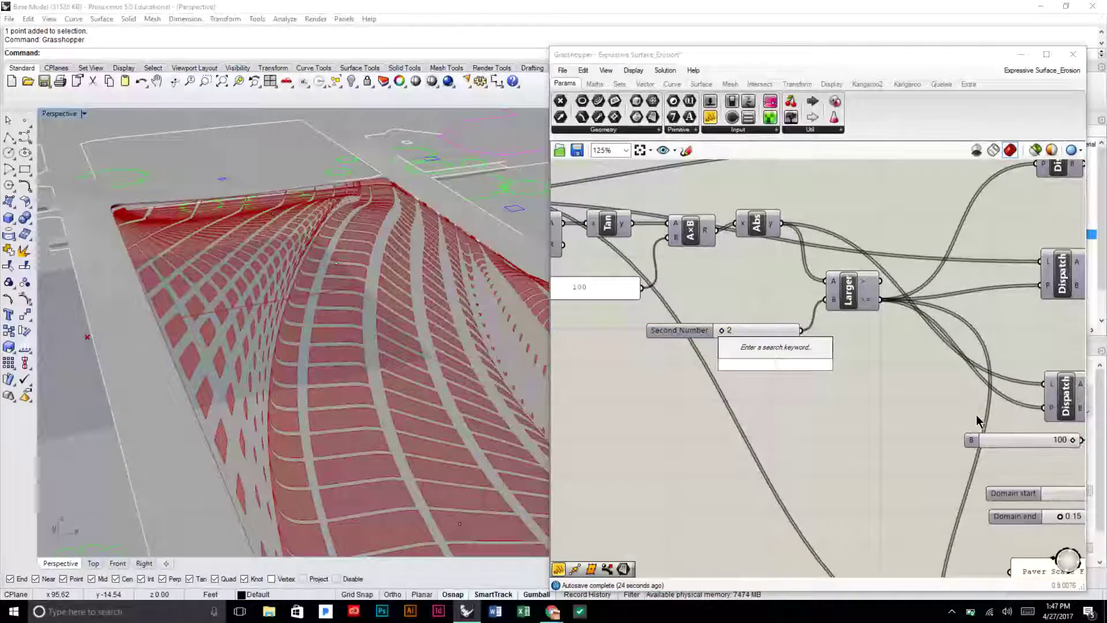
type("\"")
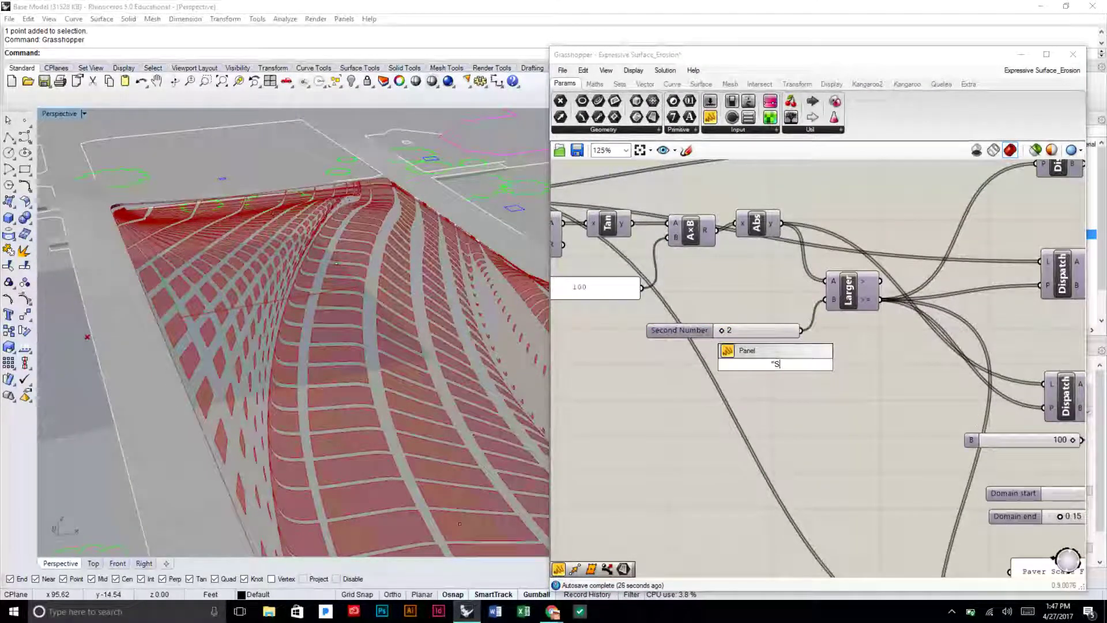
type("Slp")
type("ope")
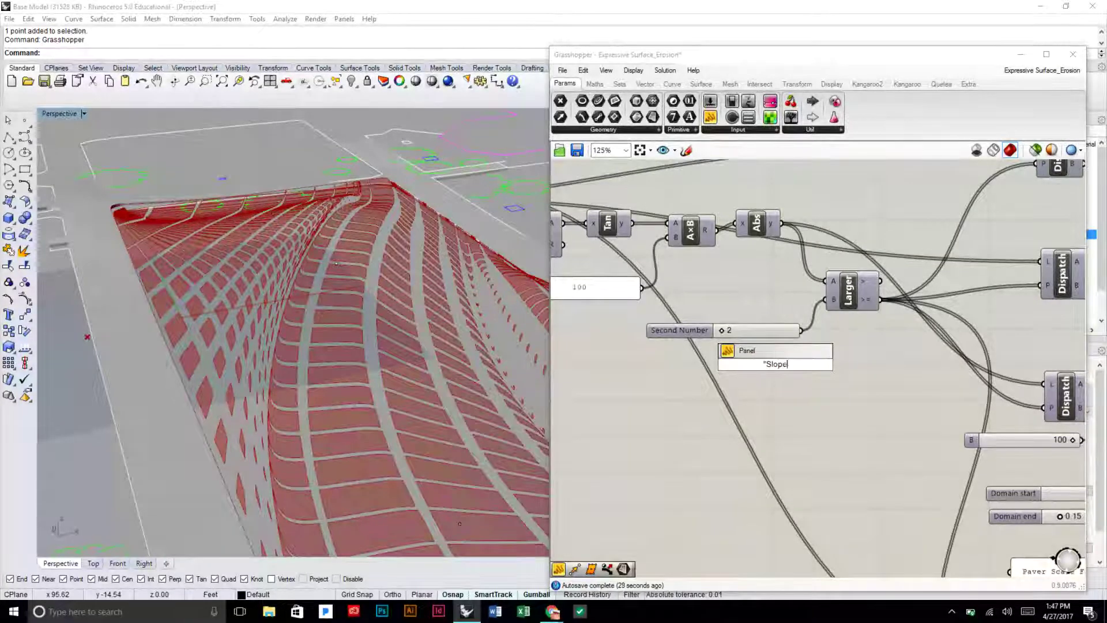
type(" Parameter")
key("Return")
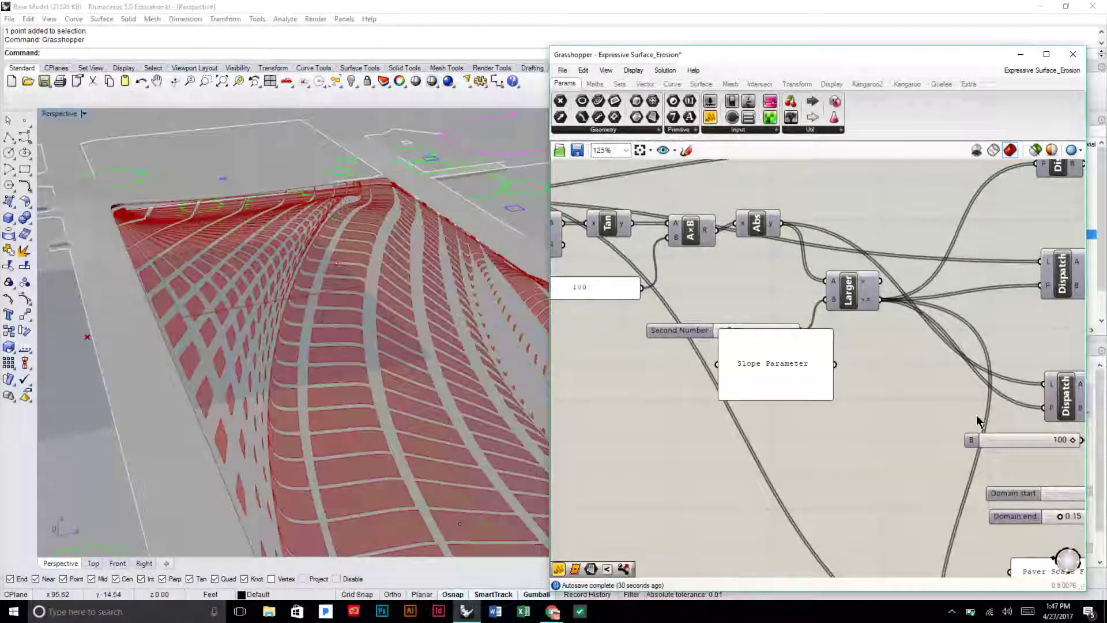
- Shorten the Slope Parameter panel and move it clear of the Second Number slider, just under the Larger component
left_click(807, 379)
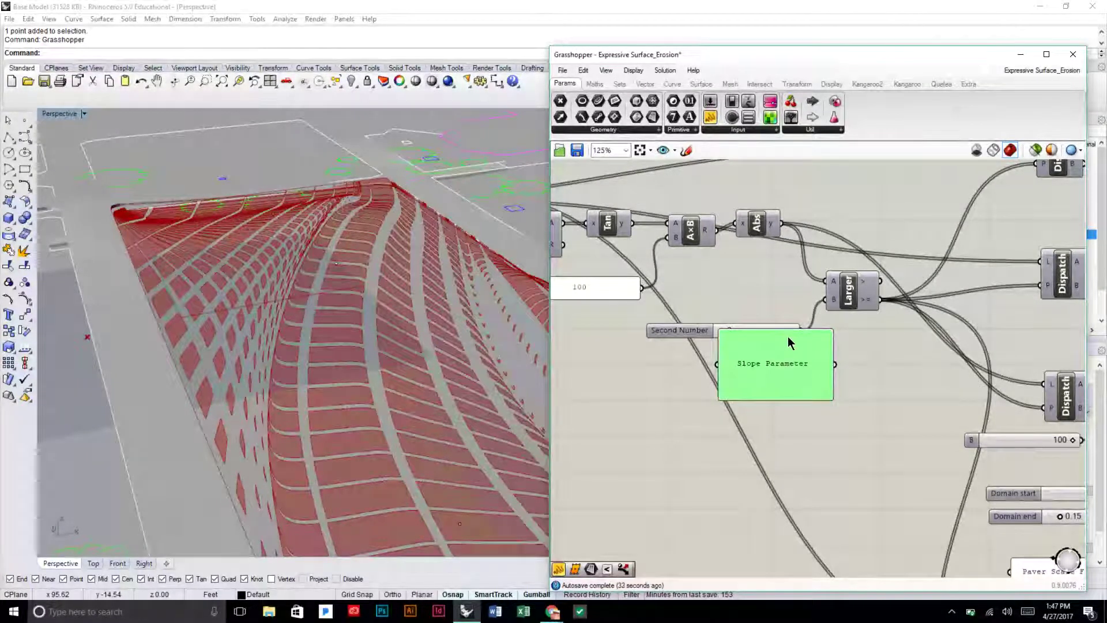
left_click_drag(787, 333, 846, 368)
left_click(859, 328)
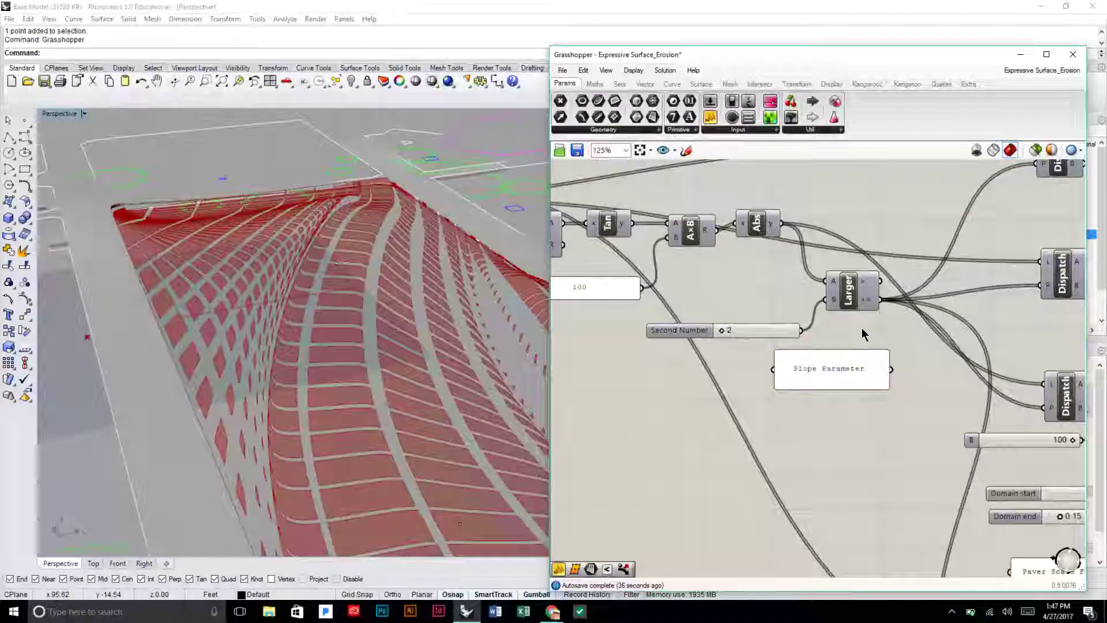
- Examine the upper Amplitude component and its 0.5 slider alongside the flatter paver areas in the model
scroll(861, 327, "down", 5)
right_click_drag(1034, 318, 1021, 319)
scroll(747, 245, "up", 4)
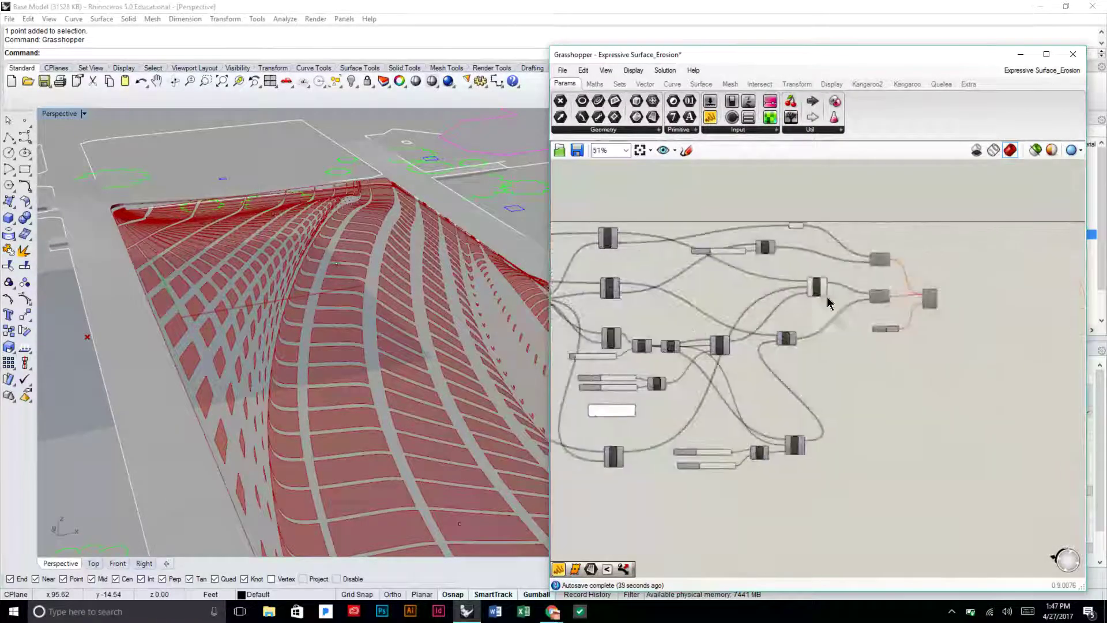
right_click_drag(850, 276, 726, 259)
right_click_drag(644, 278, 795, 283)
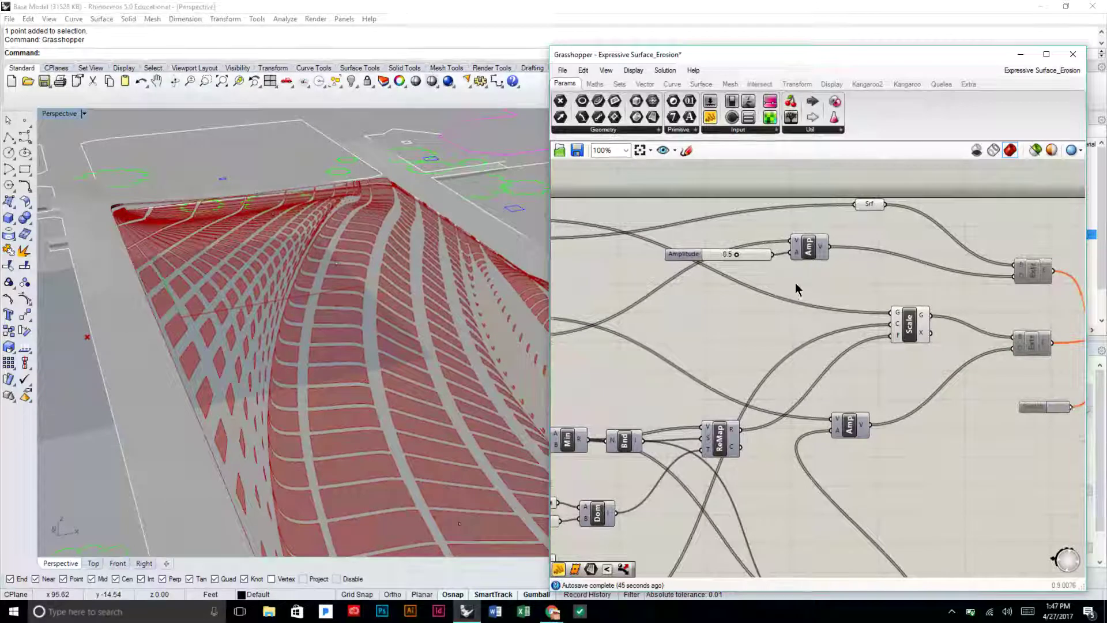
scroll(767, 260, "up", 2)
left_click(838, 252)
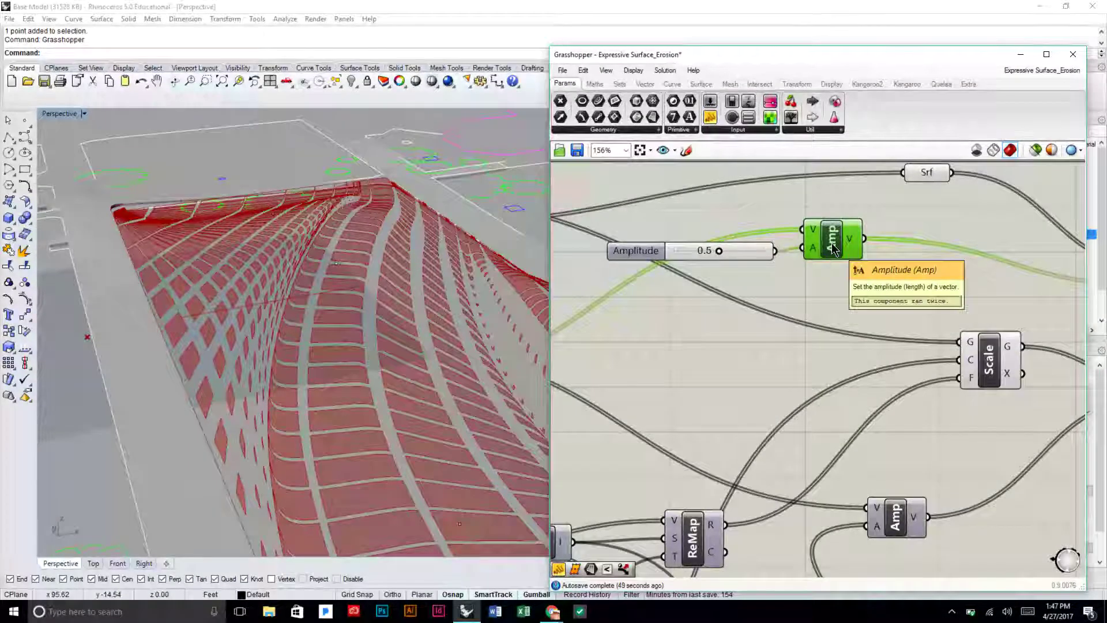
right_click_drag(517, 331, 516, 308)
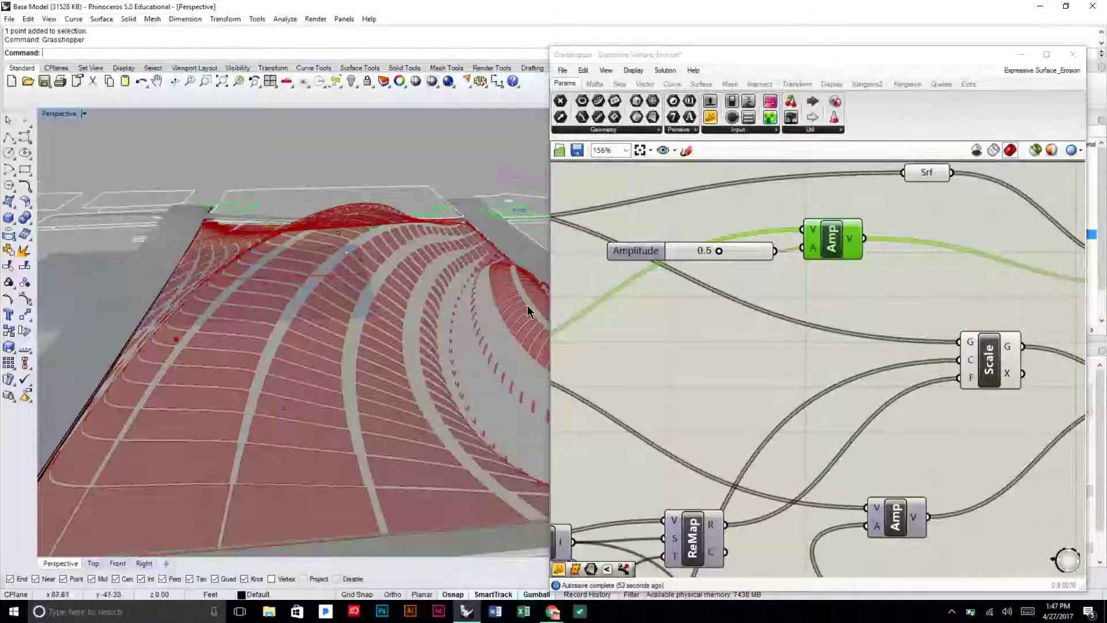
left_click(828, 293)
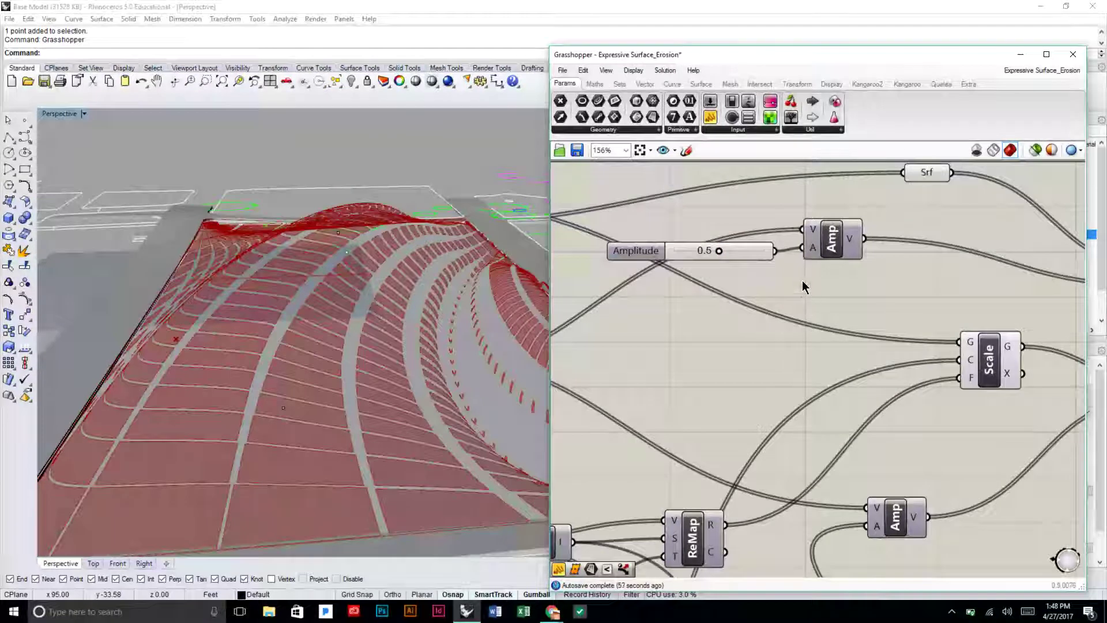
- Enable the two Extrude components, the Custom Preview component and its colour swatch
mouse_move(803, 286)
right_mouse_down()
mouse_move(855, 287)
mouse_move(689, 283)
mouse_move(699, 272)
right_mouse_up()
scroll(900, 303, "down", 1)
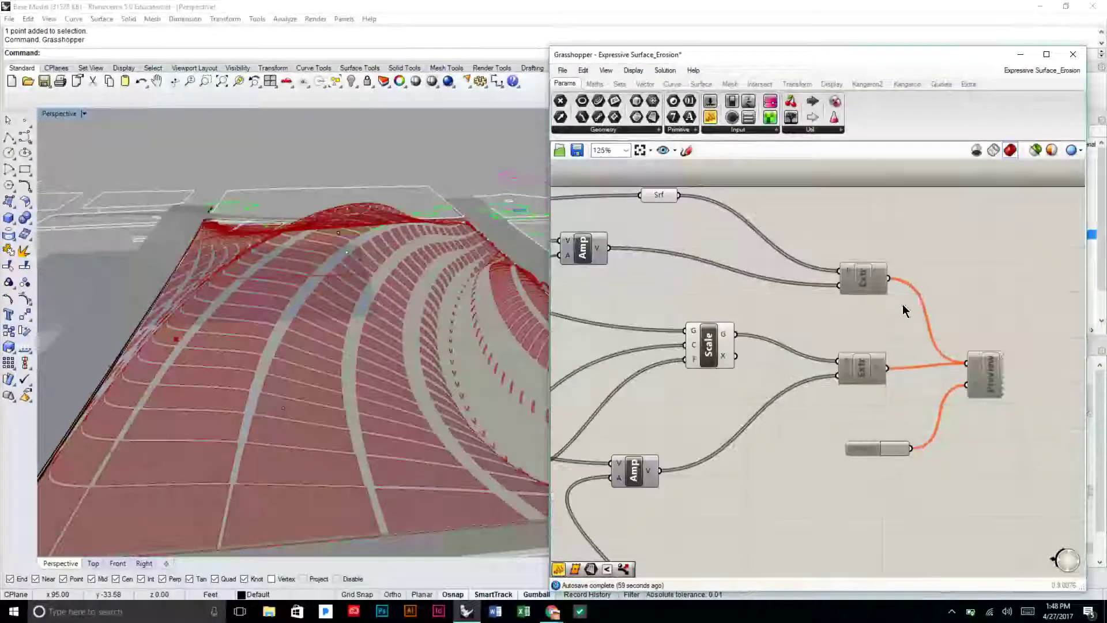
left_click_drag(1003, 485, 836, 254)
middle_click(840, 249)
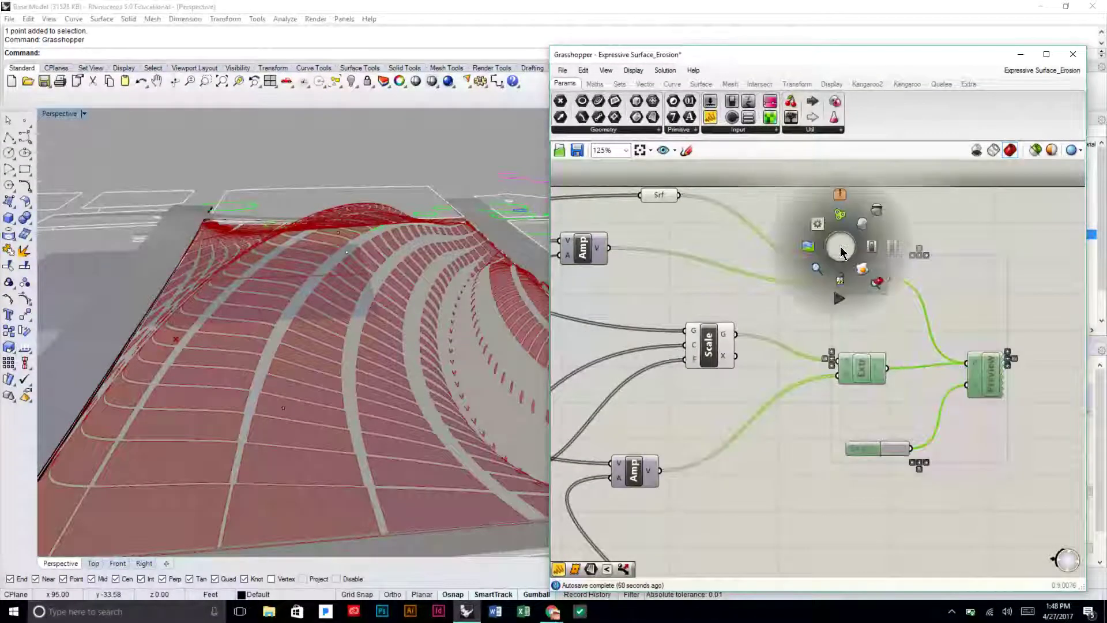
left_click(875, 254)
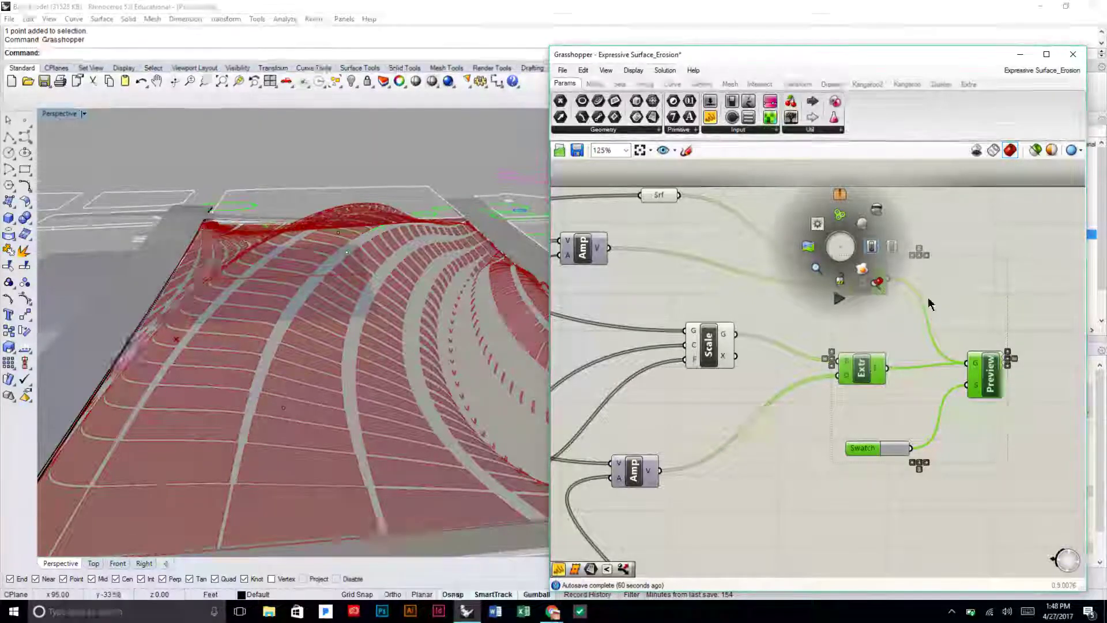
left_click(981, 301)
- Turn off the preview of the Srf parameter and the Scale component
left_click_drag(744, 412, 629, 181)
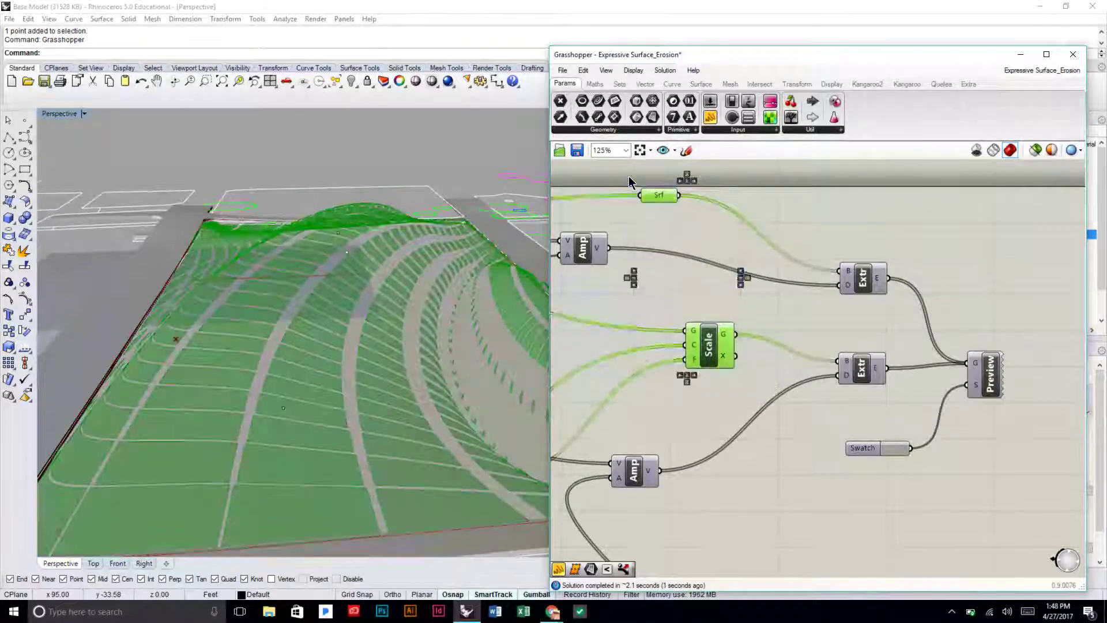
middle_click(674, 226)
left_click(709, 230)
- Turn on the preview of the Custom Preview component to display the extruded pavers in the model
left_click(992, 377)
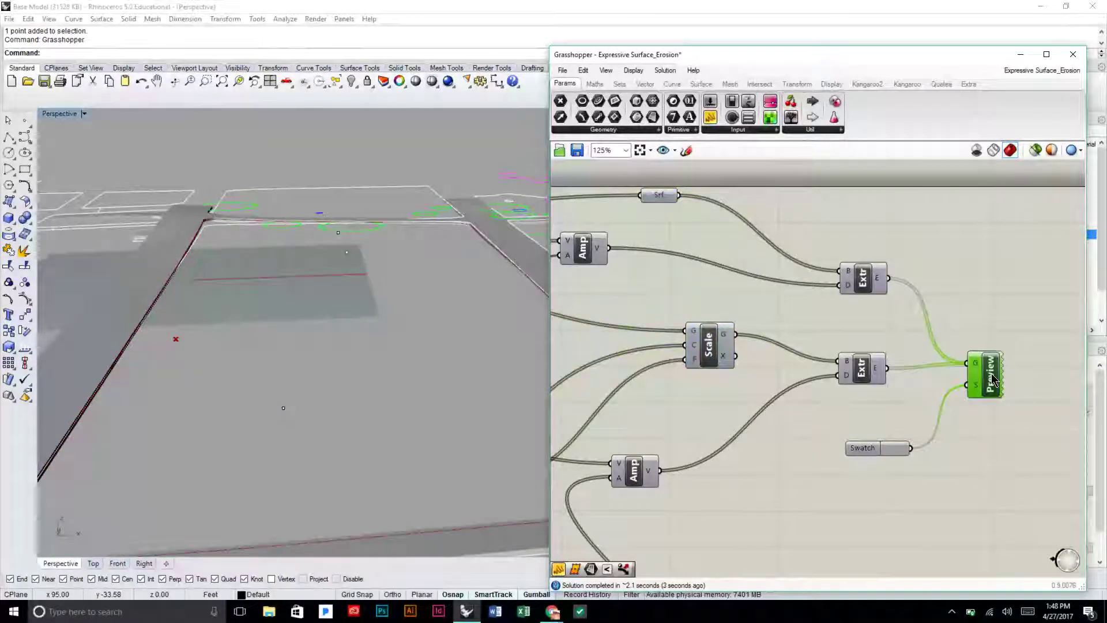
middle_click(992, 378)
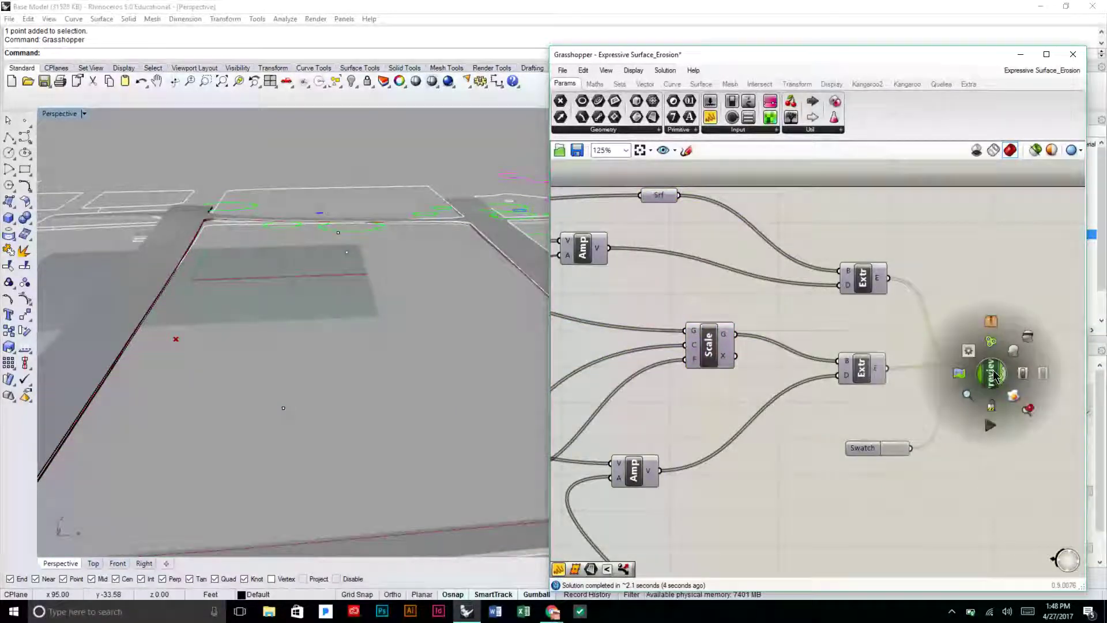
left_click(974, 258)
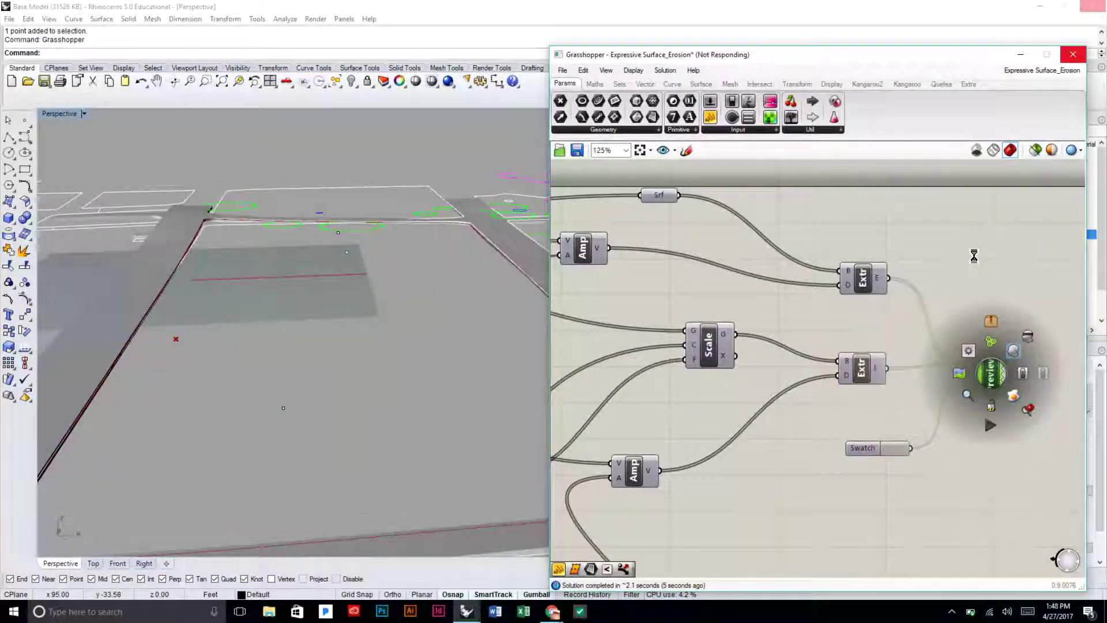
left_click(974, 255)
right_click_drag(423, 321, 423, 322)
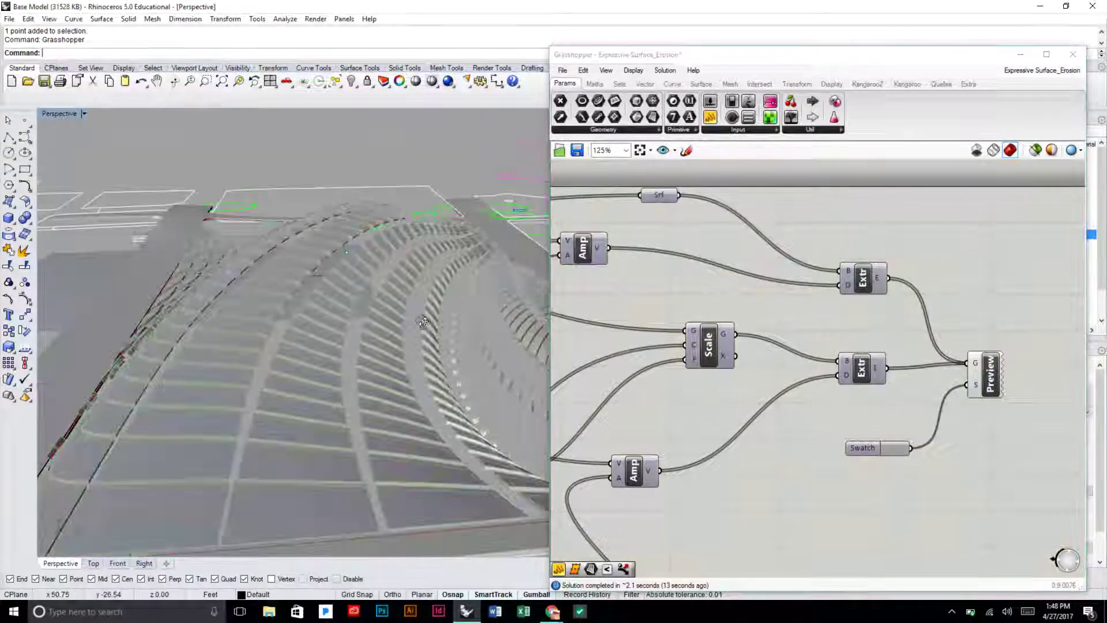
- Turn on the preview of the Custom Preview component fed by the SrfGrid surface so the base surface shows with the pavers
scroll(422, 322, "down", 5)
scroll(696, 349, "down", 4)
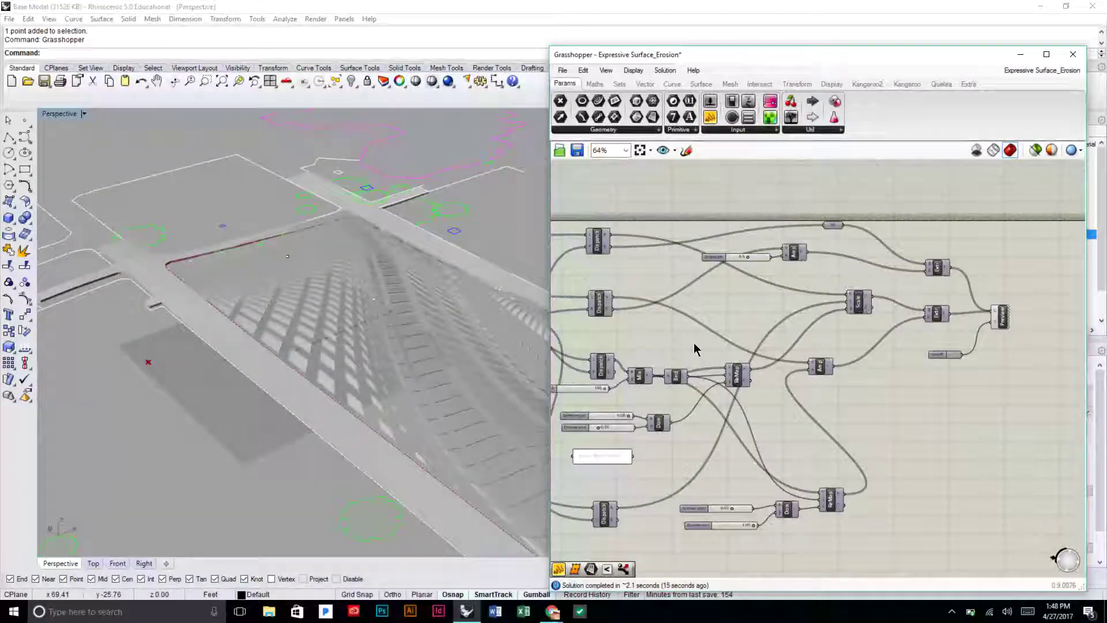
mouse_move(696, 349)
right_mouse_down()
mouse_move(896, 336)
mouse_move(922, 367)
right_mouse_up()
right_click_drag(606, 310, 768, 315)
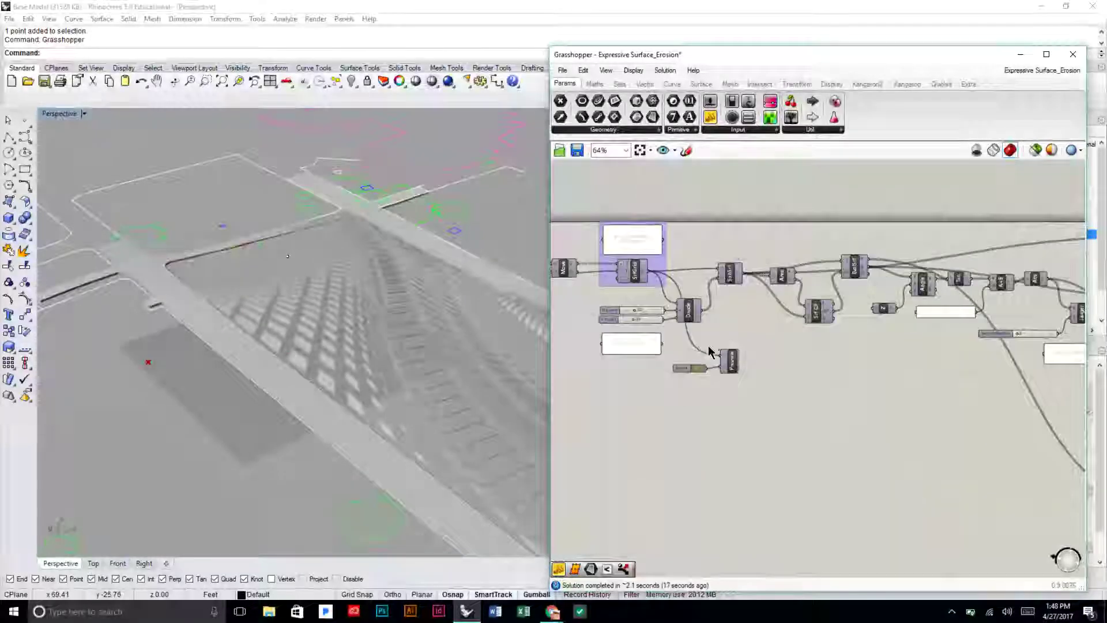
scroll(710, 352, "up", 4)
right_click(761, 385)
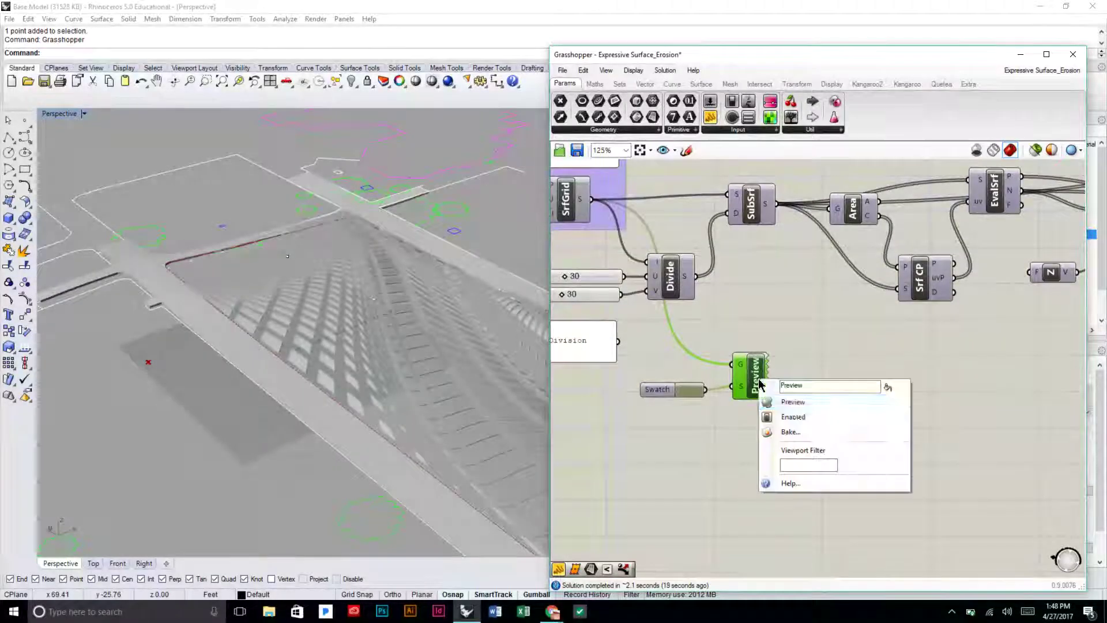
left_click(800, 408)
left_click(875, 412)
right_click_drag(465, 351, 346, 331)
scroll(339, 290, "up", 4)
scroll(346, 331, "up", 3)
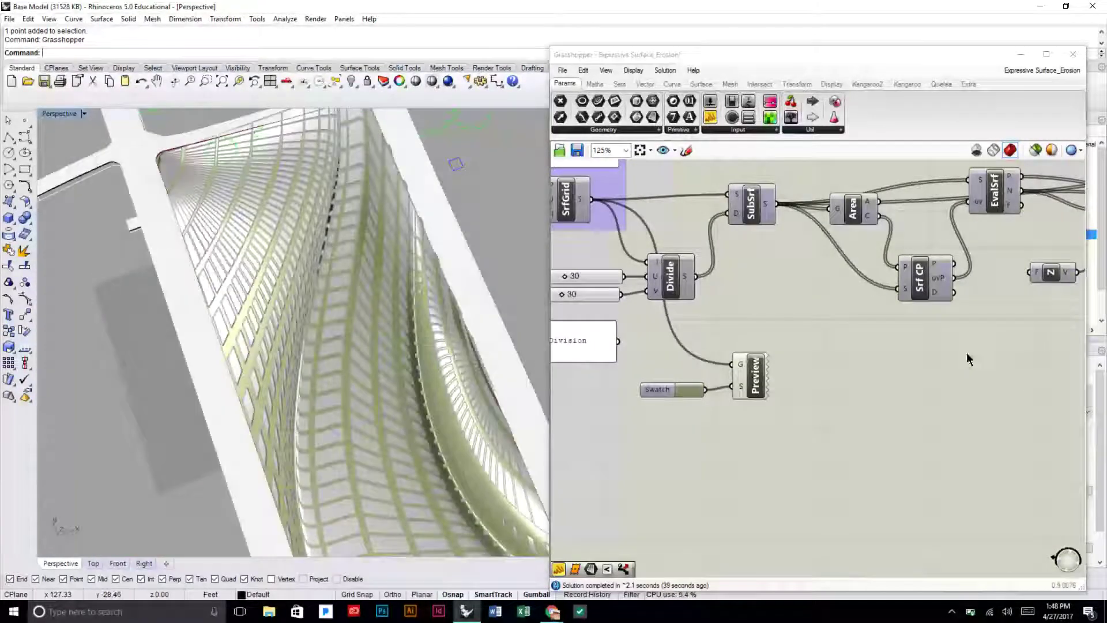
- Move the Paver Scale Factor panel up beneath its domain sliders and set the Domain start slider to 0.79
right_click_drag(1009, 365, 811, 346)
scroll(811, 346, "down", 1)
right_click_drag(980, 349, 812, 350)
scroll(992, 304, "up", 3)
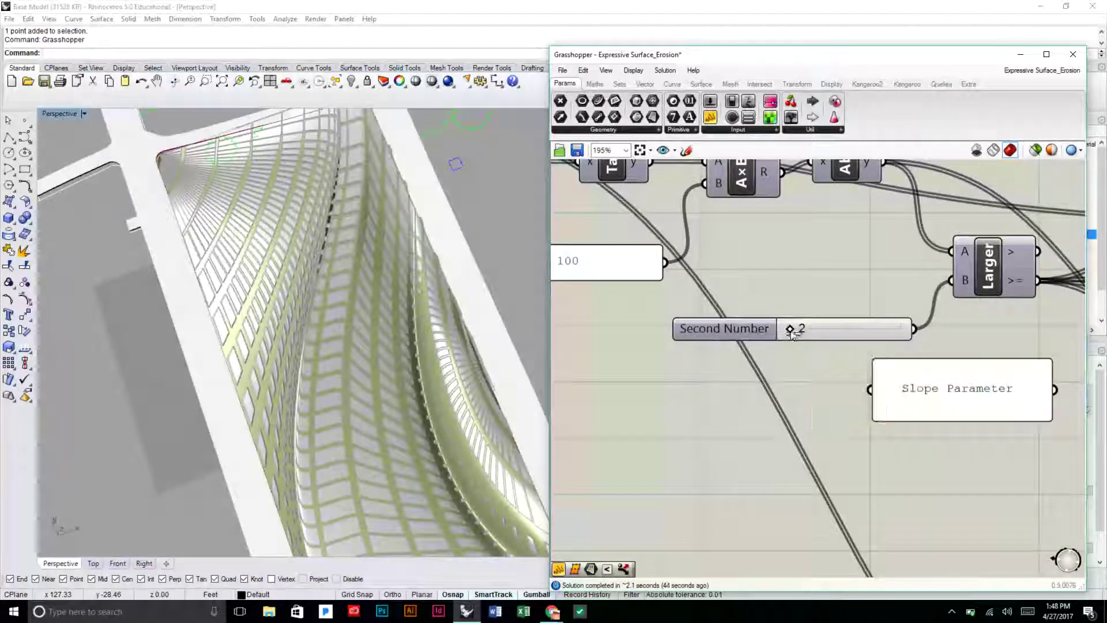
scroll(879, 337, "down", 3)
right_click_drag(952, 355, 737, 304)
right_click_drag(926, 417, 911, 390)
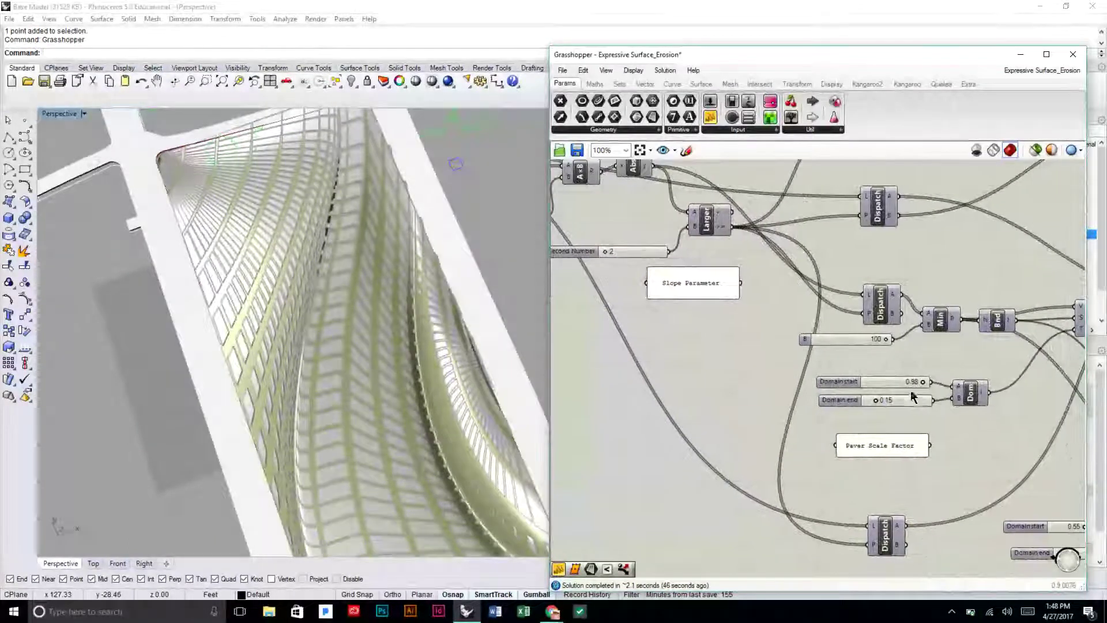
scroll(911, 391, "up", 3)
left_click_drag(877, 486, 878, 453)
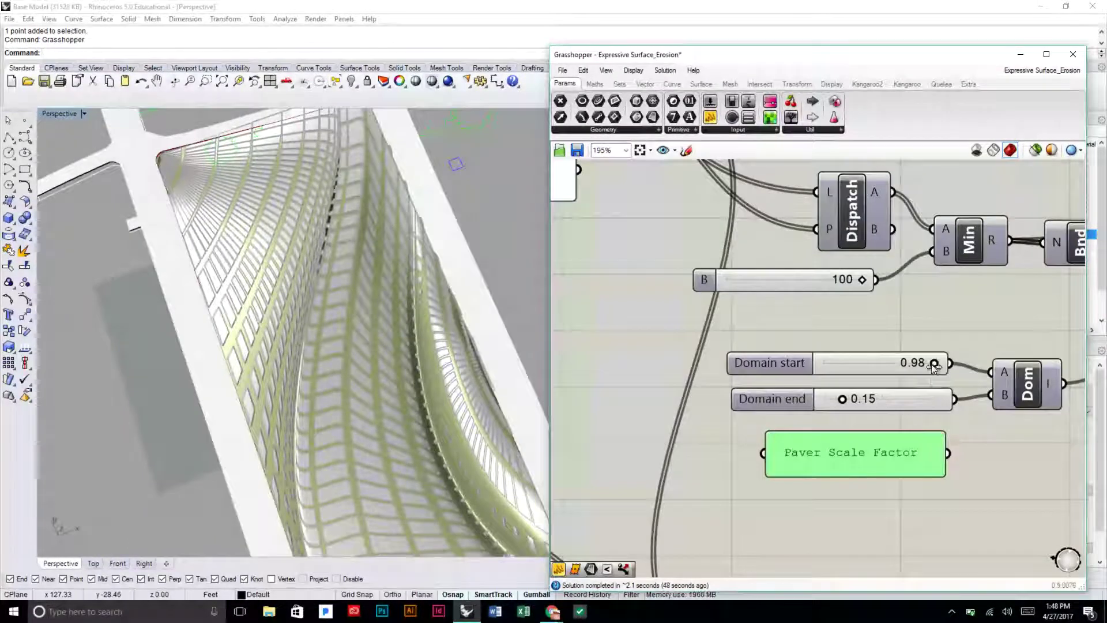
left_click_drag(919, 369, 918, 367)
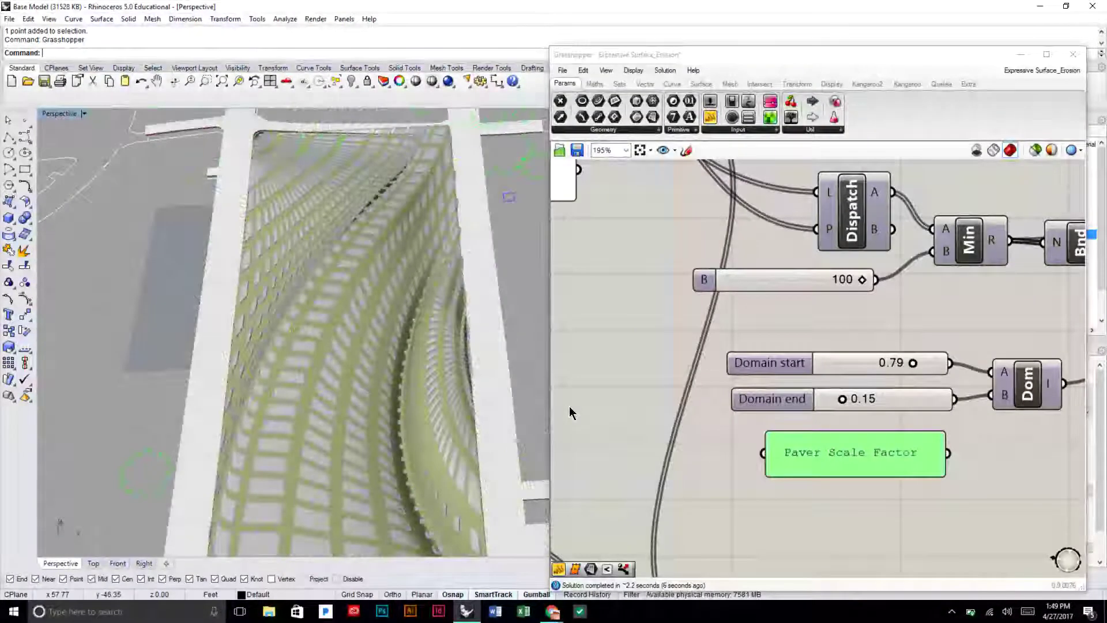
- Examine the rescaled pavers along the surface close up and across the whole site
right_click_drag(247, 264, 337, 310)
scroll(338, 311, "down", 4)
right_click_drag(378, 372, 339, 281)
scroll(339, 281, "up", 4)
right_click_drag(392, 337, 412, 441)
scroll(410, 367, "down", 5)
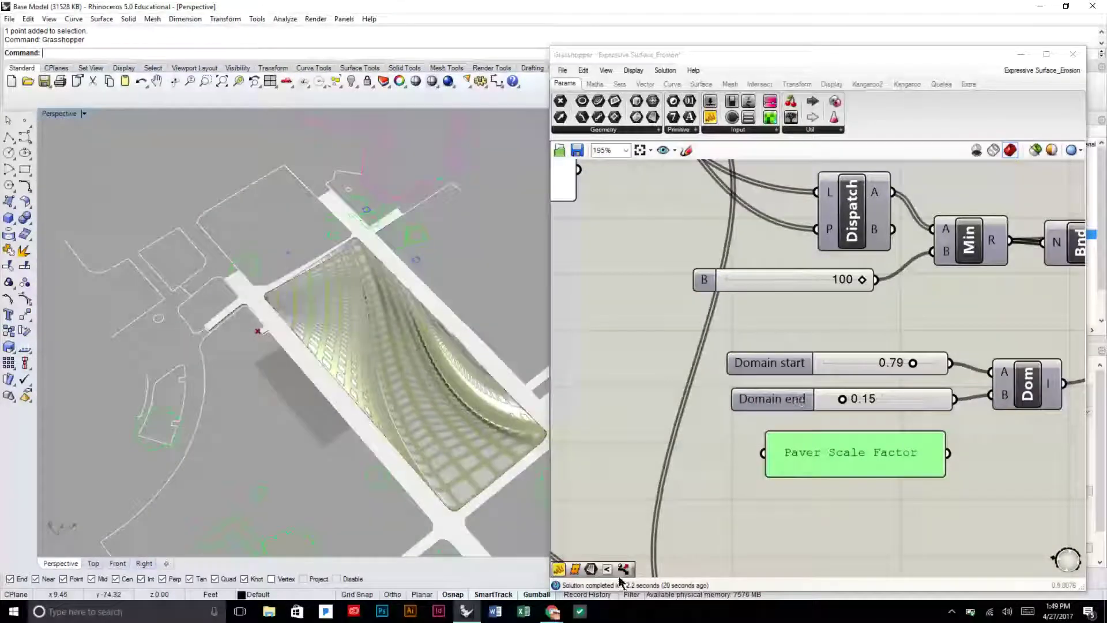
mouse_move(552, 611)
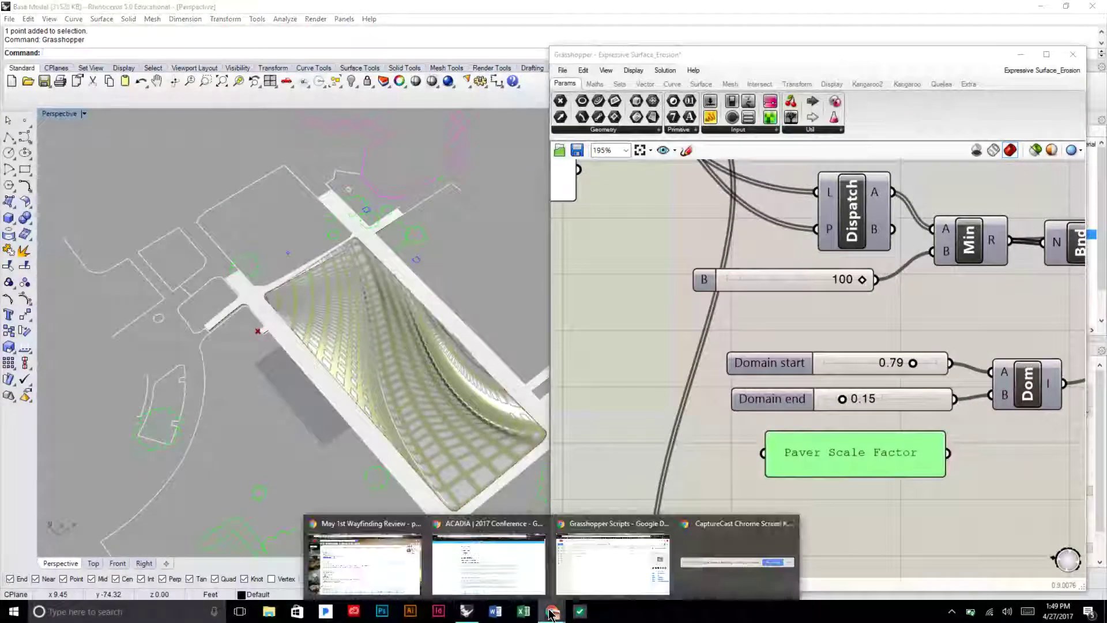
left_click(703, 568)
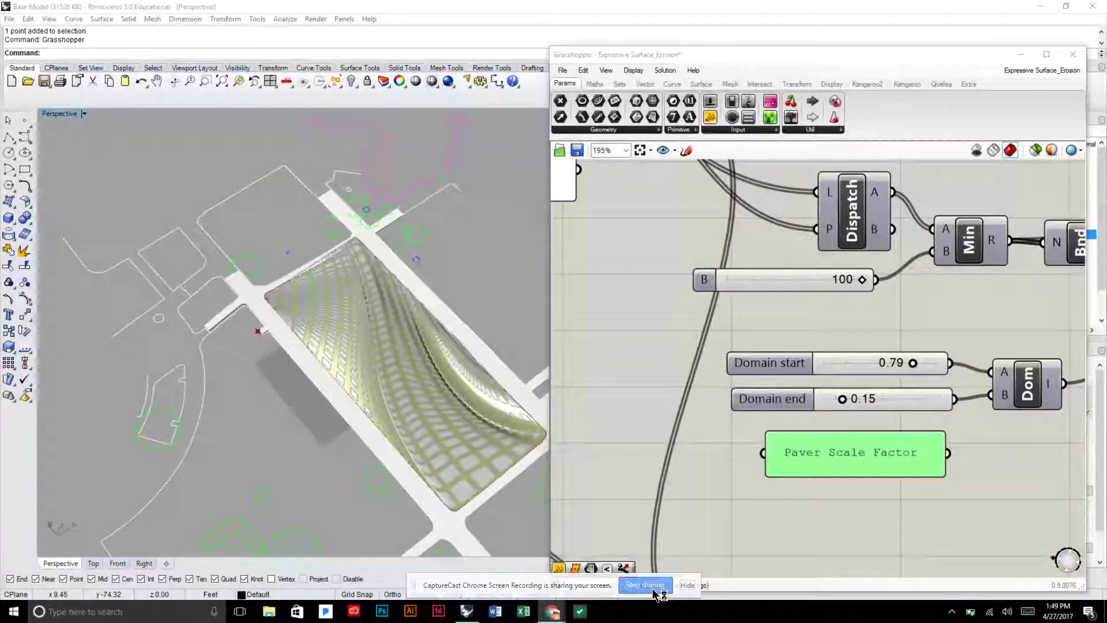